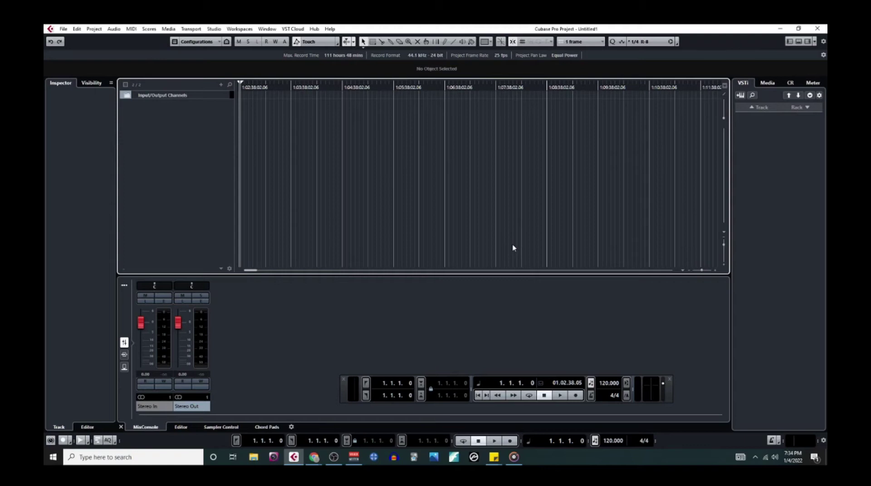
Import the DANNY_AND_THE_WILD_BUNCH_without_music .mov video file with its audio extracted
{"action": "left_click", "coordinate": [64, 29]}
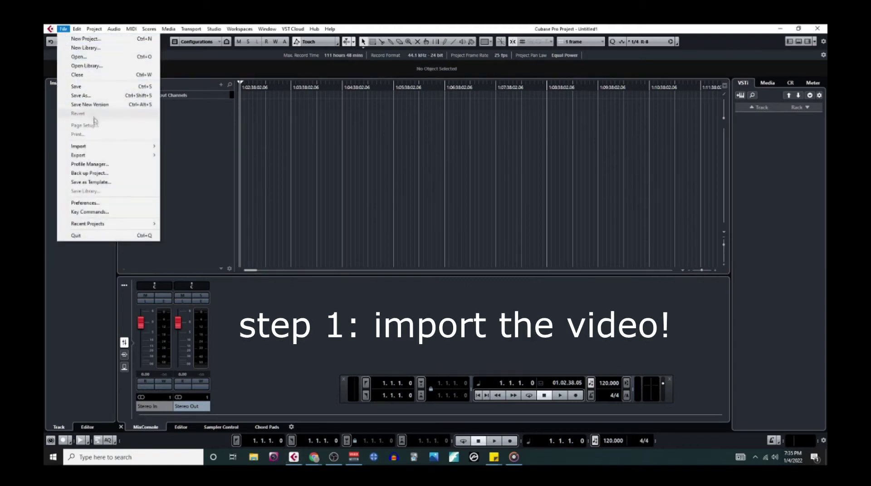
{"action": "mouse_move", "coordinate": [119, 148]}
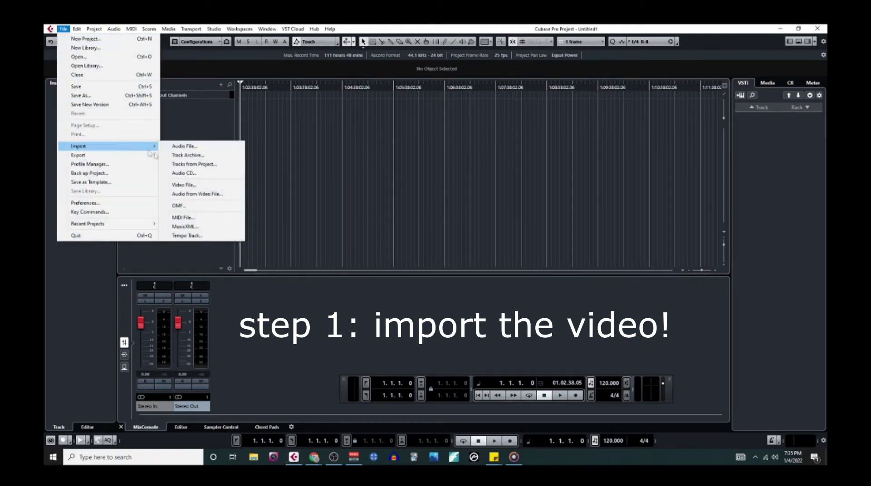
{"action": "left_click", "coordinate": [186, 185]}
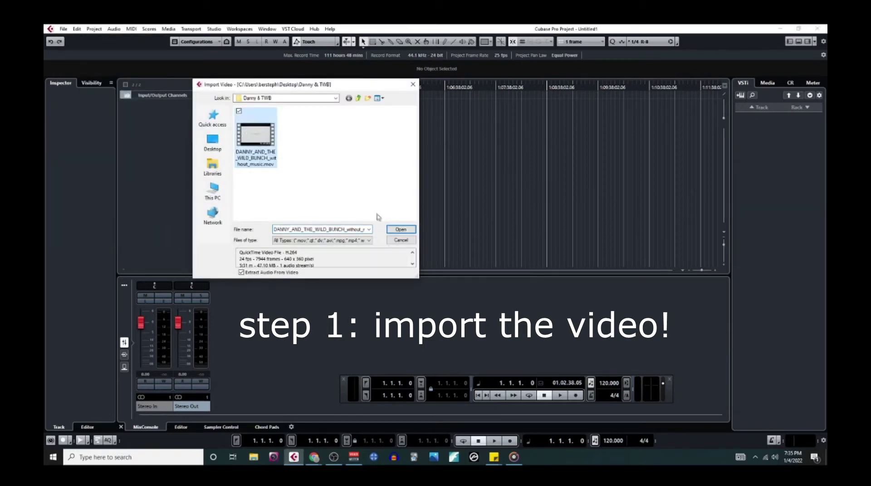
{"action": "left_click", "coordinate": [401, 229]}
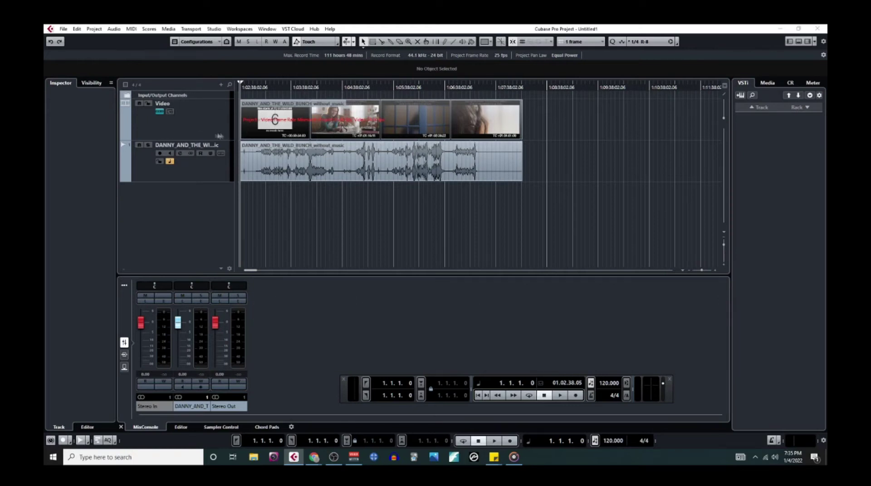
Take the project's 24 fps frame rate from the video and switch the ruler to Timecode
{"action": "left_click", "coordinate": [94, 29]}
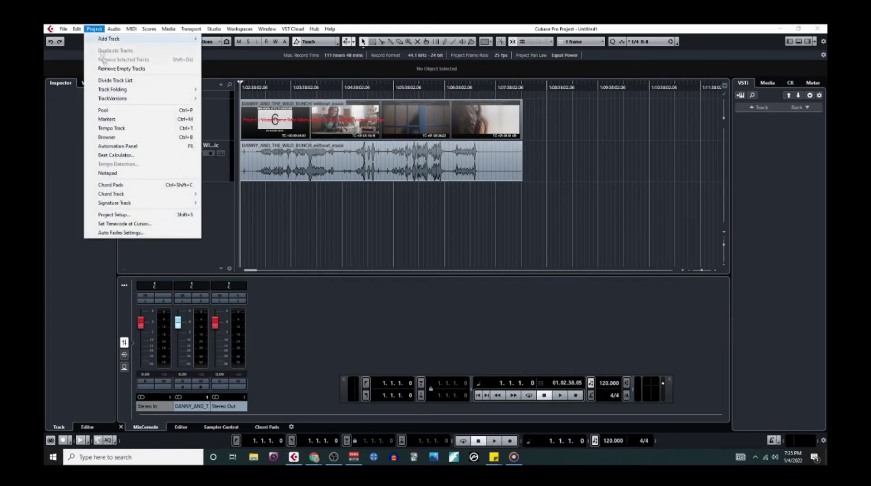
{"action": "left_click", "coordinate": [114, 215]}
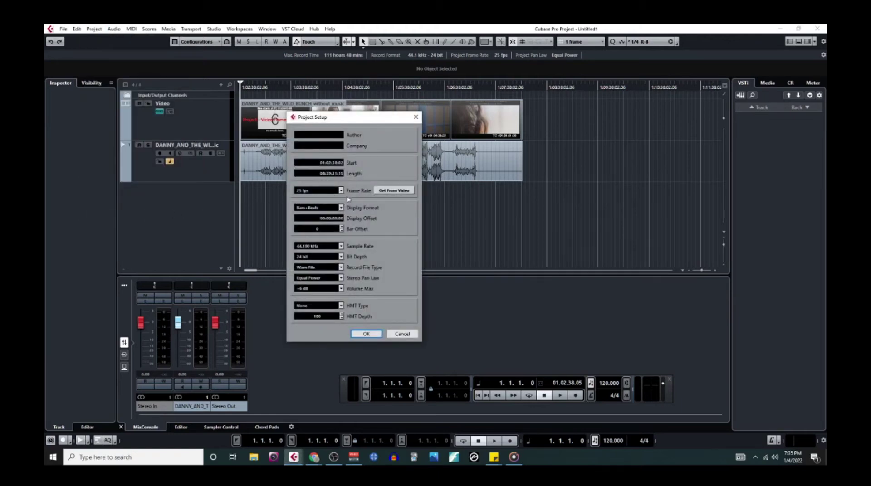
{"action": "left_click", "coordinate": [389, 192]}
{"action": "left_click", "coordinate": [377, 334]}
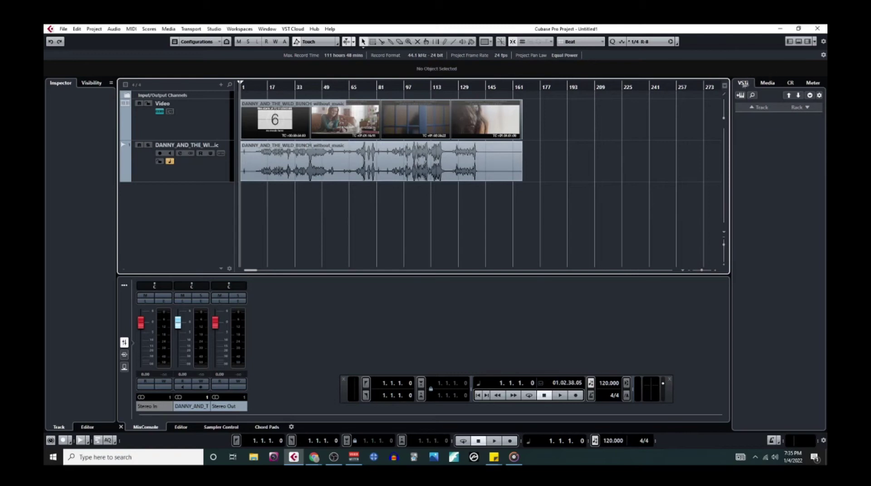
{"action": "left_click", "coordinate": [724, 86]}
{"action": "left_click", "coordinate": [703, 115]}
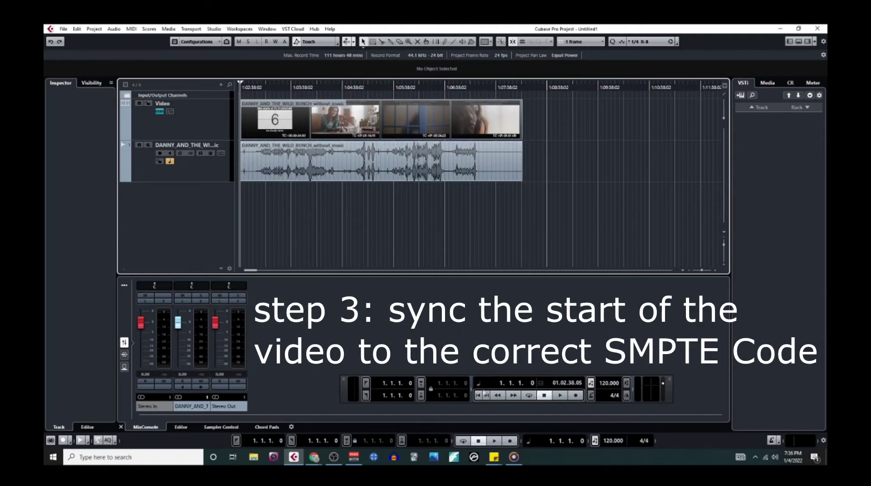
Zoom in and open the Video Player with F8, moving it right to show the countdown leader
{"action": "key", "text": "h"}
{"action": "key", "text": "h"}
{"action": "key", "text": "h"}
{"action": "key", "text": "h"}
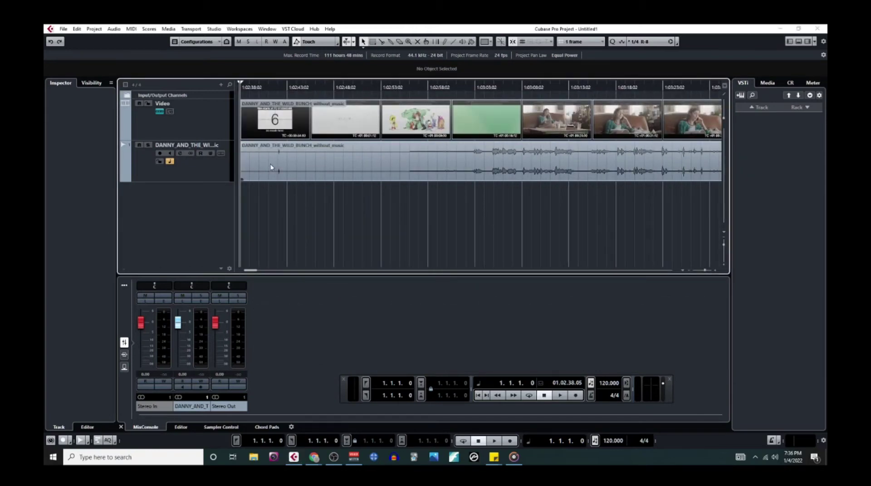
{"action": "key", "text": "F8"}
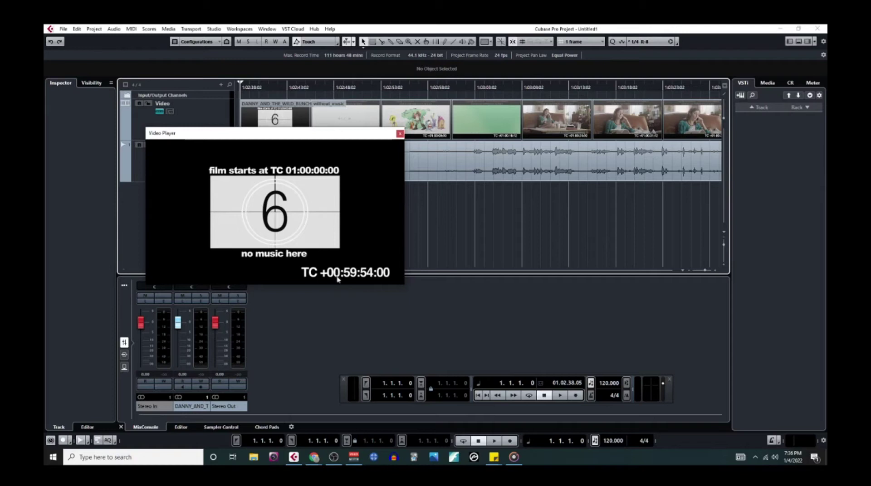
{"action": "left_click_drag", "start_coordinate": [341, 137], "coordinate": [580, 151]}
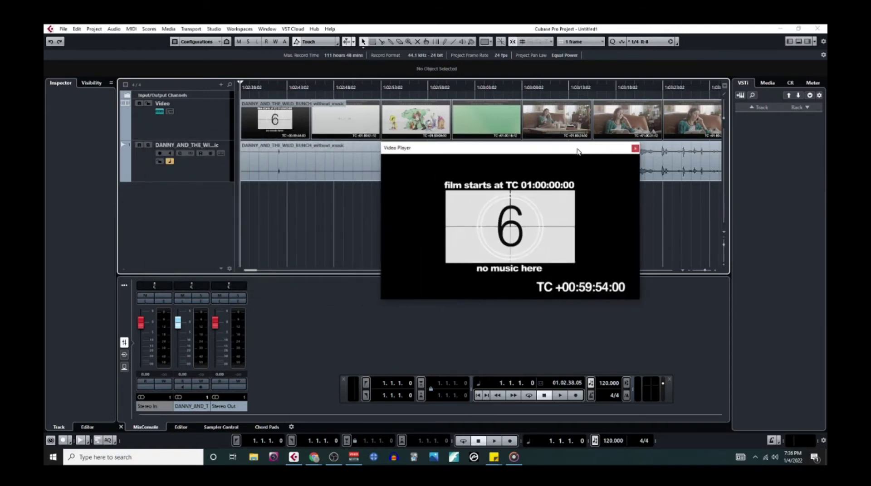
{"action": "left_click", "coordinate": [95, 29]}
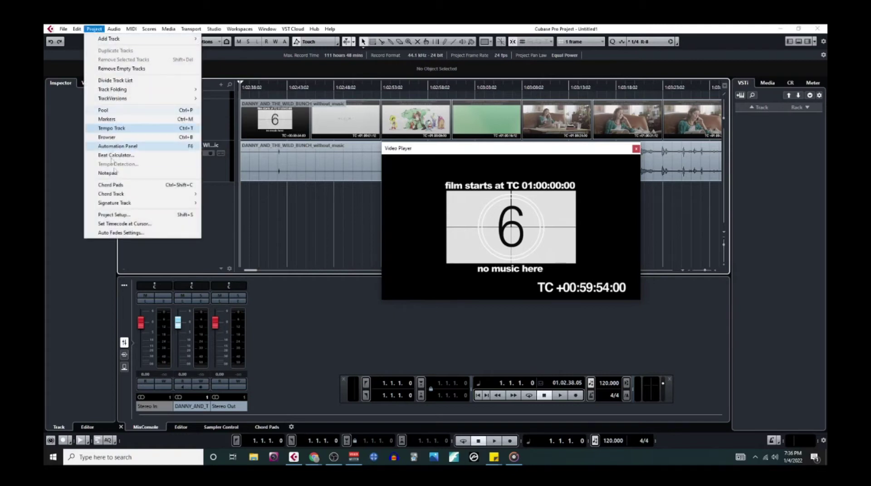
Set the project start to 00:59:54 without keeping content at timecode, then close the Video Player
{"action": "left_click", "coordinate": [130, 218]}
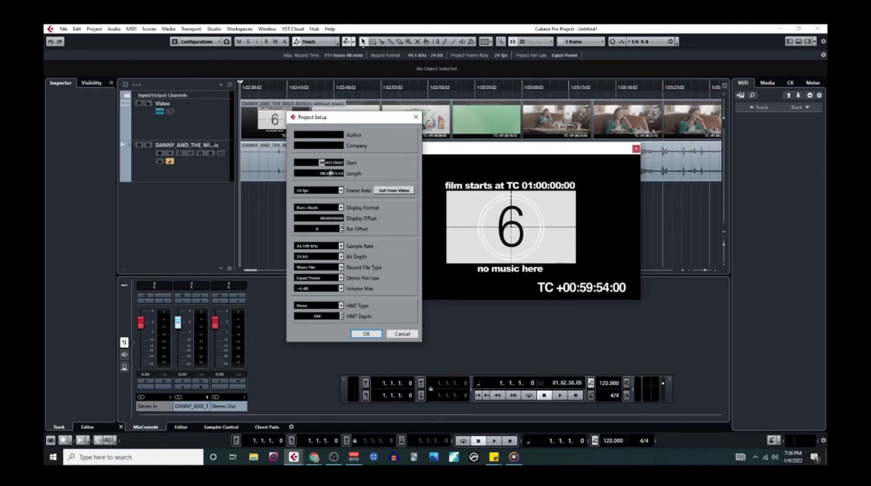
{"action": "scroll", "coordinate": [323, 163], "scroll_direction": "down", "scroll_amount": 1}
{"action": "scroll", "coordinate": [333, 166], "scroll_direction": "down", "scroll_amount": 3}
{"action": "scroll", "coordinate": [336, 165], "scroll_direction": "up", "scroll_amount": 16}
{"action": "left_click", "coordinate": [367, 333]}
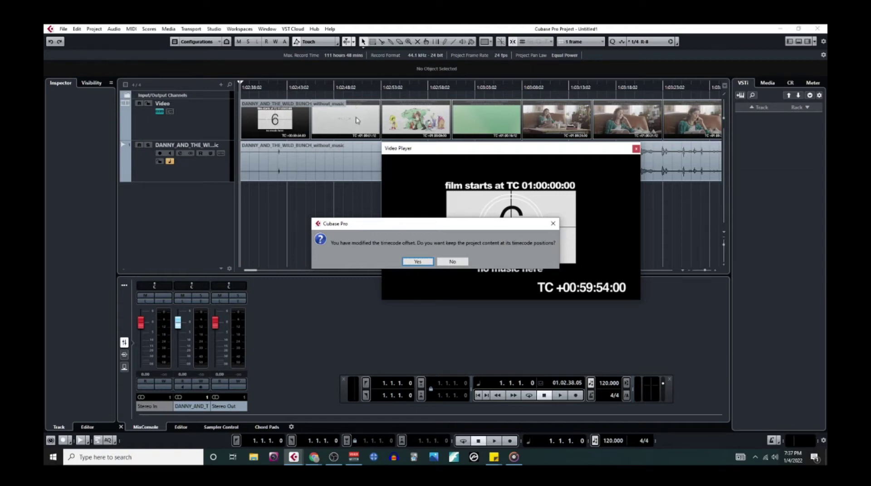
{"action": "left_click", "coordinate": [447, 262]}
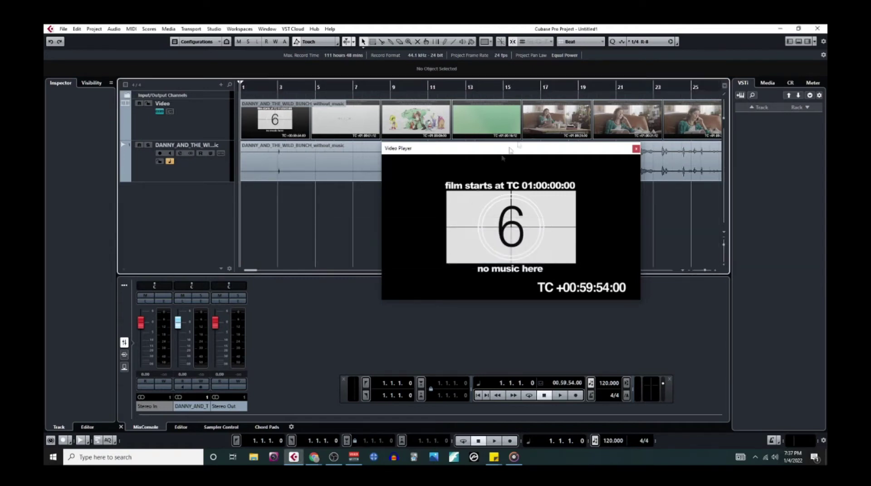
{"action": "left_click", "coordinate": [635, 149]}
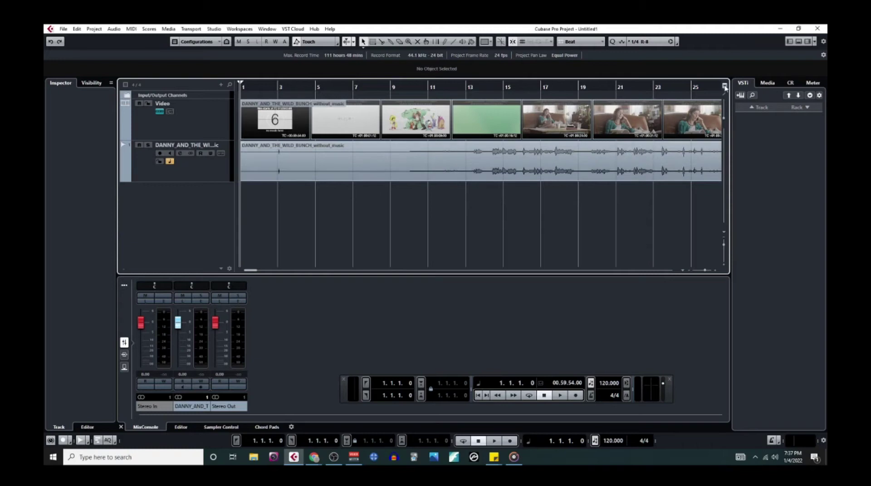
{"action": "right_click", "coordinate": [640, 86]}
Set the project start to 01:00:00:00, keeping content at its timecode positions
{"action": "left_click", "coordinate": [696, 115]}
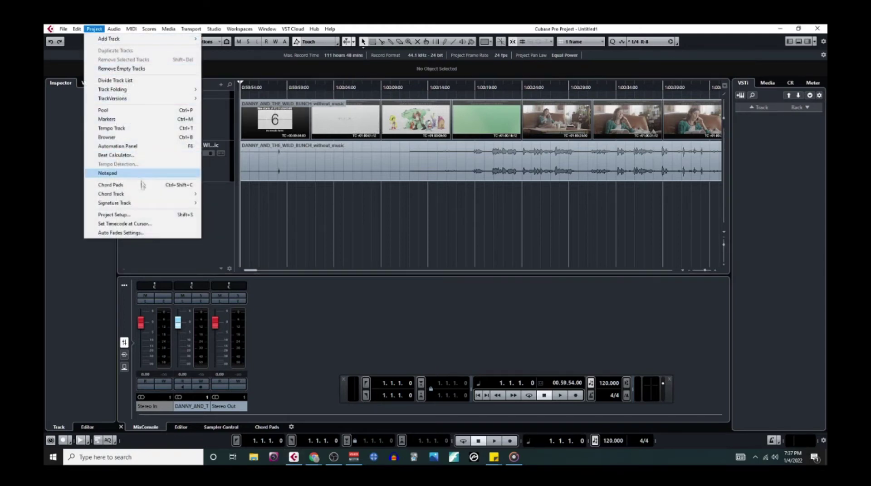
{"action": "left_click", "coordinate": [144, 215]}
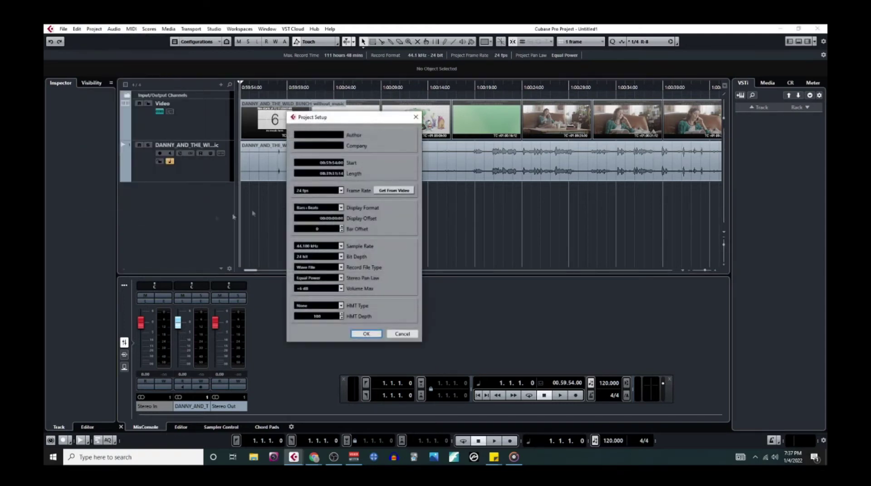
{"action": "left_click", "coordinate": [323, 164]}
{"action": "type", "text": "01:00:00"}
{"action": "left_click", "coordinate": [374, 336]}
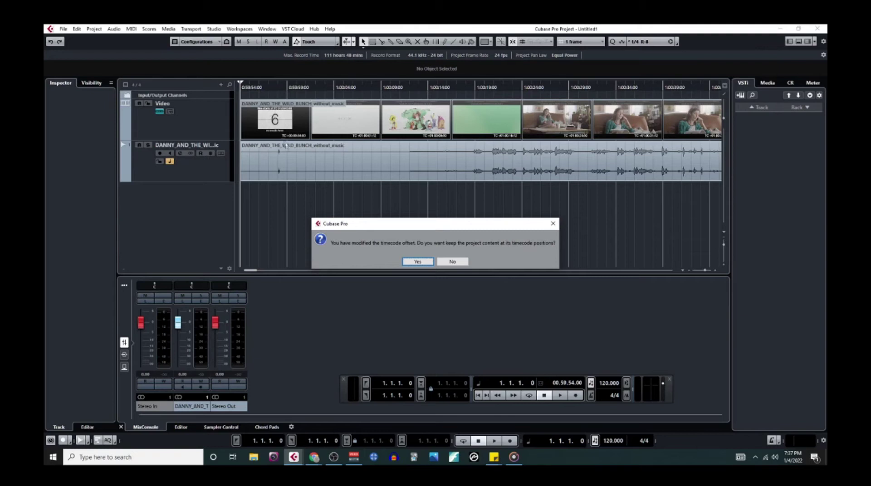
{"action": "left_click", "coordinate": [418, 262]}
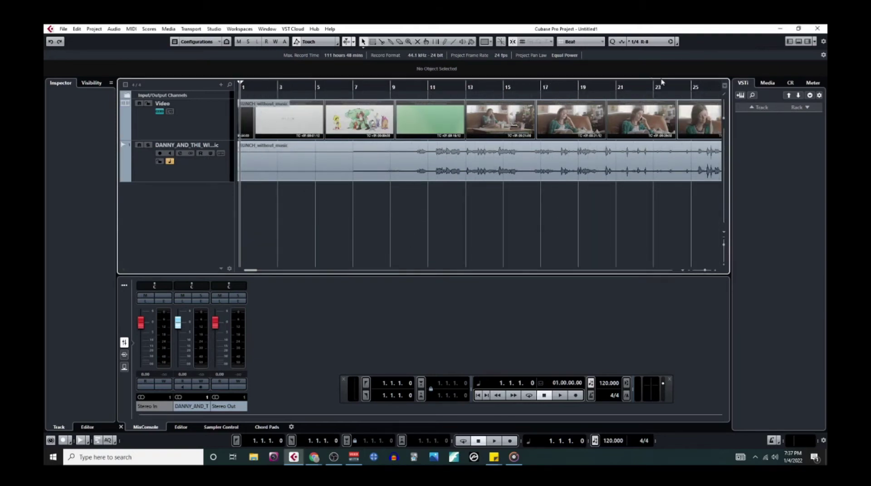
Show the ruler in timecode and play the film in the Video Player to verify its start
{"action": "left_click", "coordinate": [725, 87]}
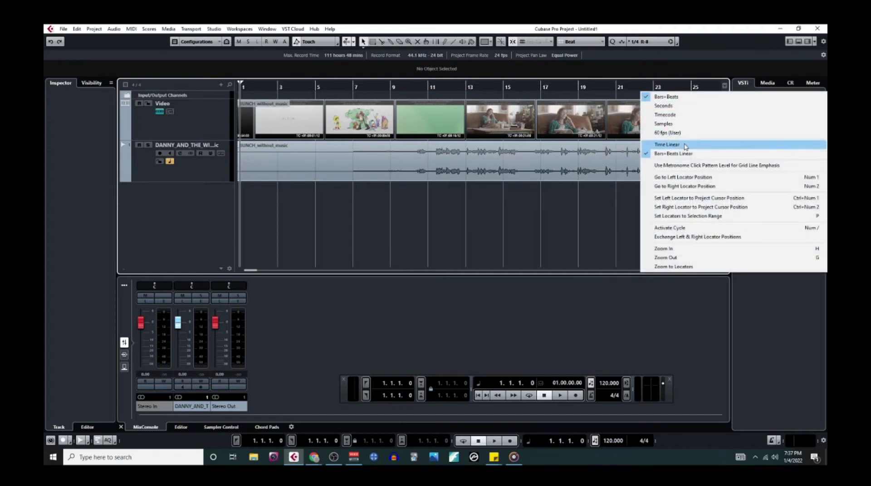
{"action": "left_click", "coordinate": [649, 114]}
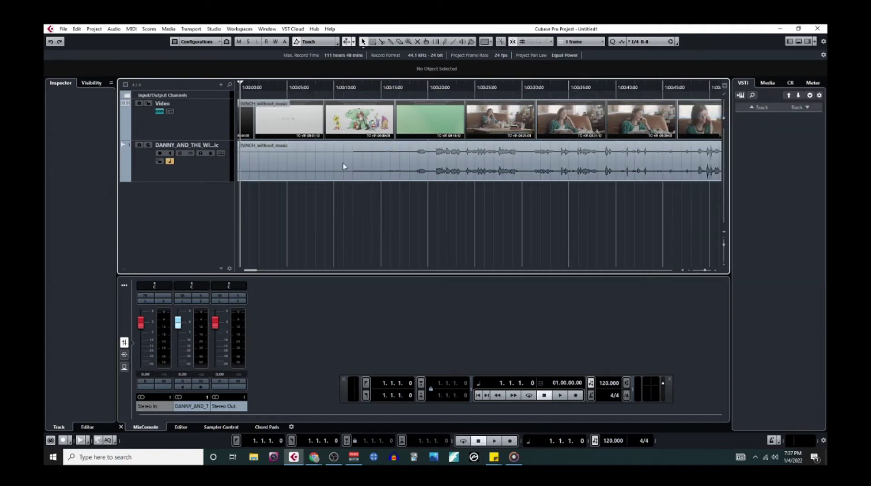
{"action": "key", "text": "F8"}
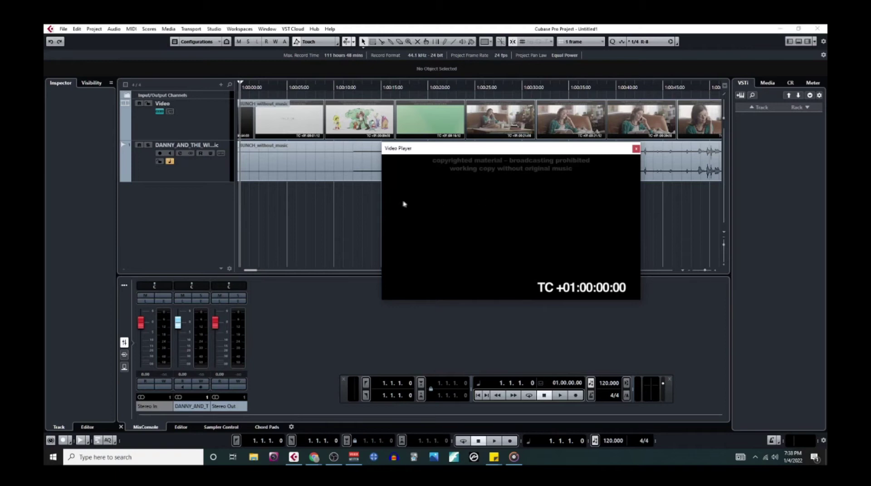
{"action": "key", "text": "space"}
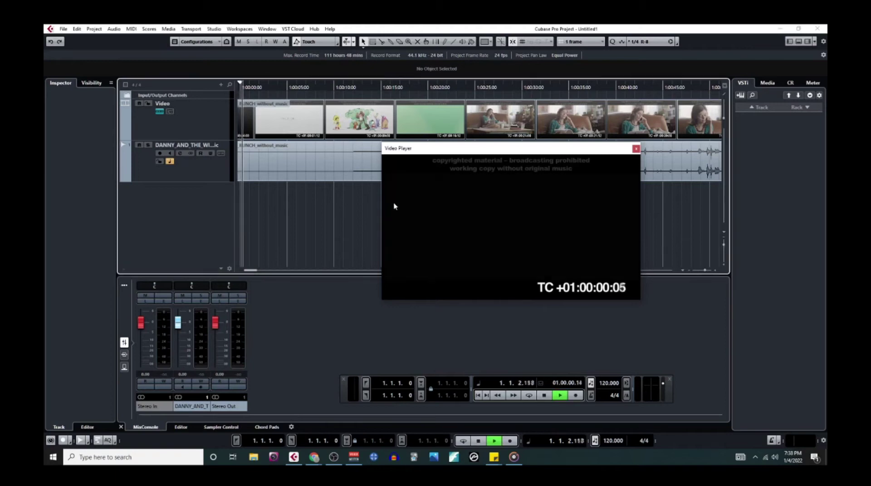
{"action": "left_click", "coordinate": [636, 149]}
{"action": "key", "text": "space"}
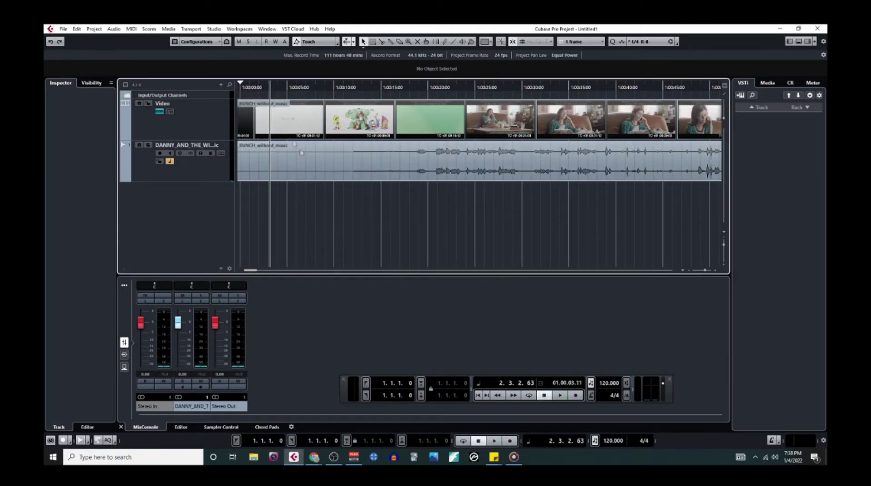
{"action": "key", "text": "Home"}
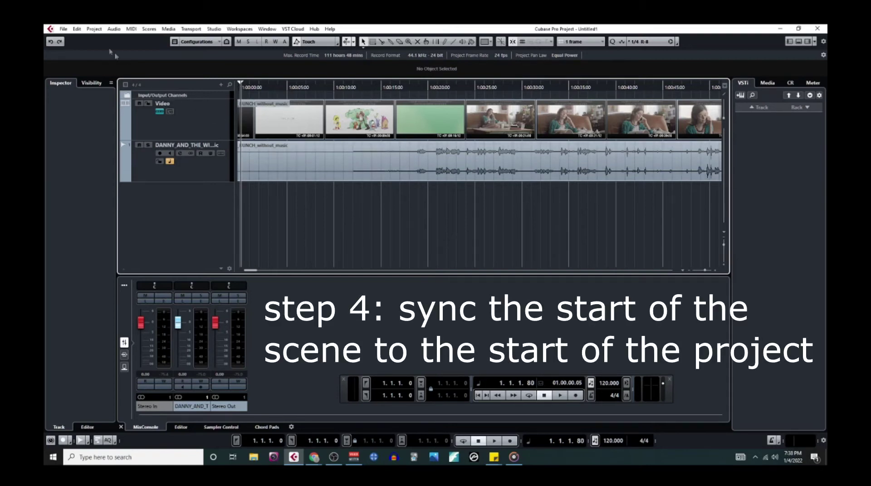
{"action": "left_click", "coordinate": [97, 29]}
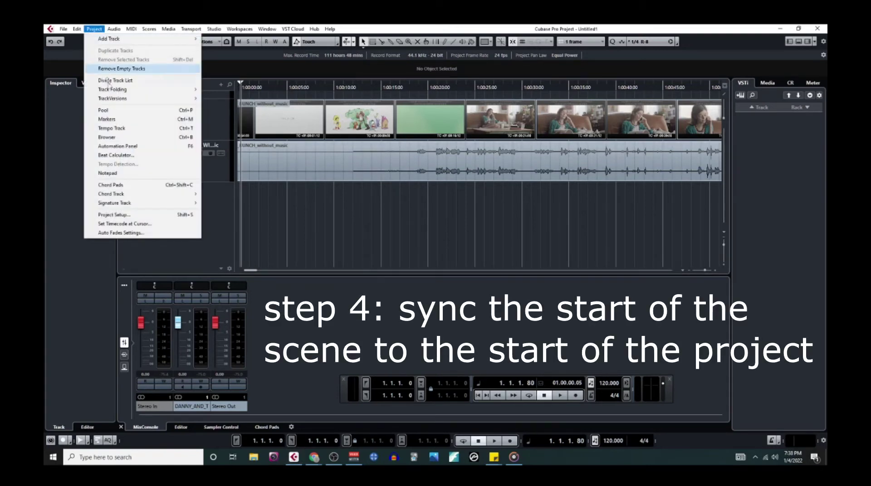
{"action": "left_click", "coordinate": [144, 215]}
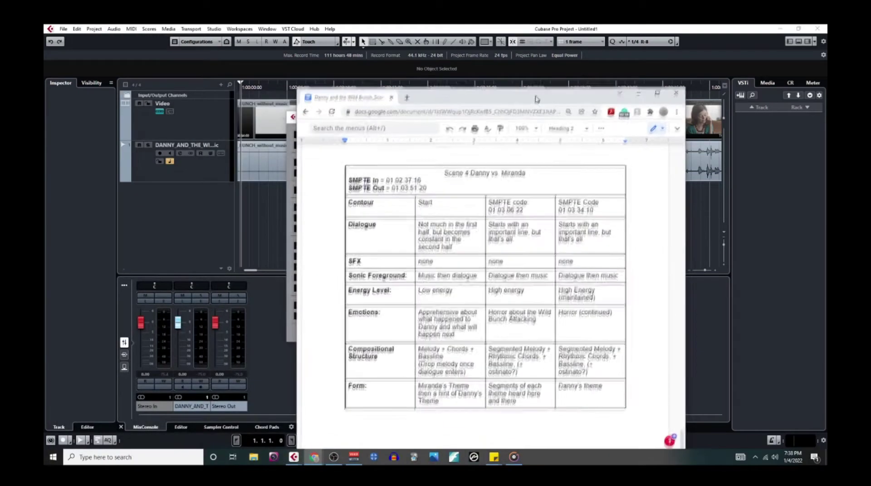
{"action": "scroll", "coordinate": [514, 258], "scroll_direction": "down", "scroll_amount": 2}
{"action": "scroll", "coordinate": [515, 258], "scroll_direction": "up", "scroll_amount": 3}
{"action": "scroll", "coordinate": [514, 258], "scroll_direction": "up", "scroll_amount": 15}
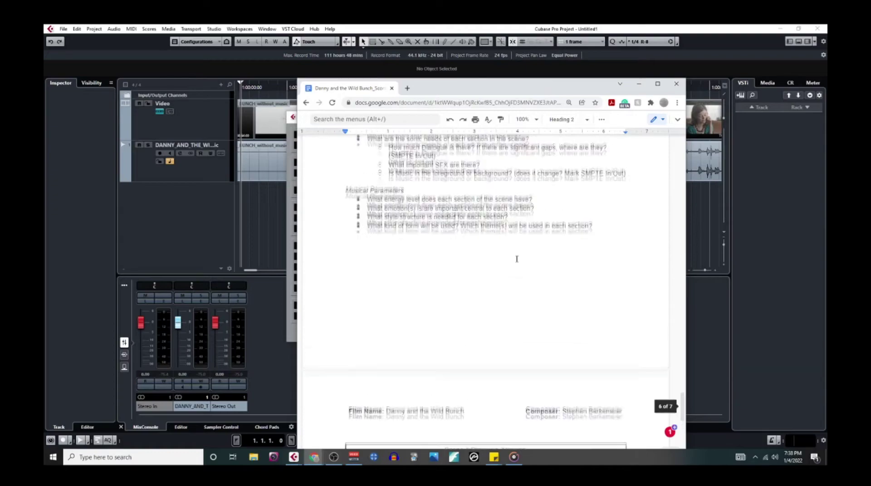
{"action": "scroll", "coordinate": [517, 259], "scroll_direction": "up", "scroll_amount": 15}
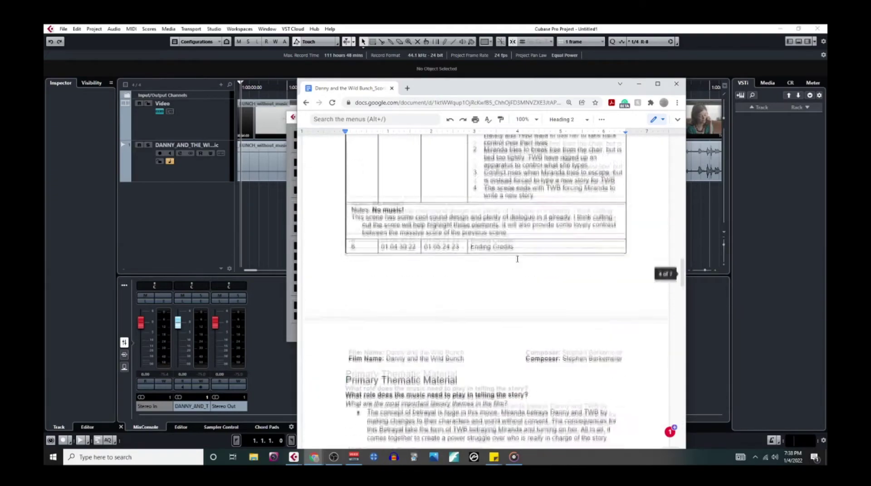
{"action": "scroll", "coordinate": [517, 259], "scroll_direction": "up", "scroll_amount": 10}
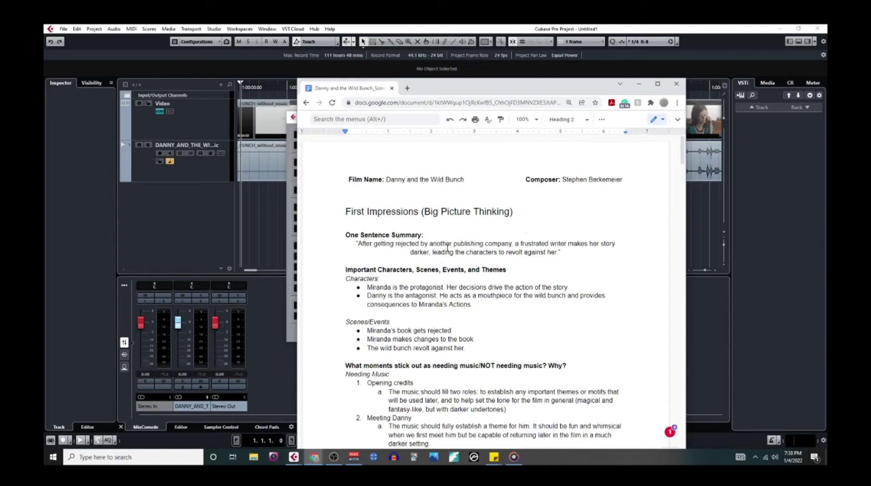
{"action": "scroll", "coordinate": [448, 249], "scroll_direction": "down", "scroll_amount": 2}
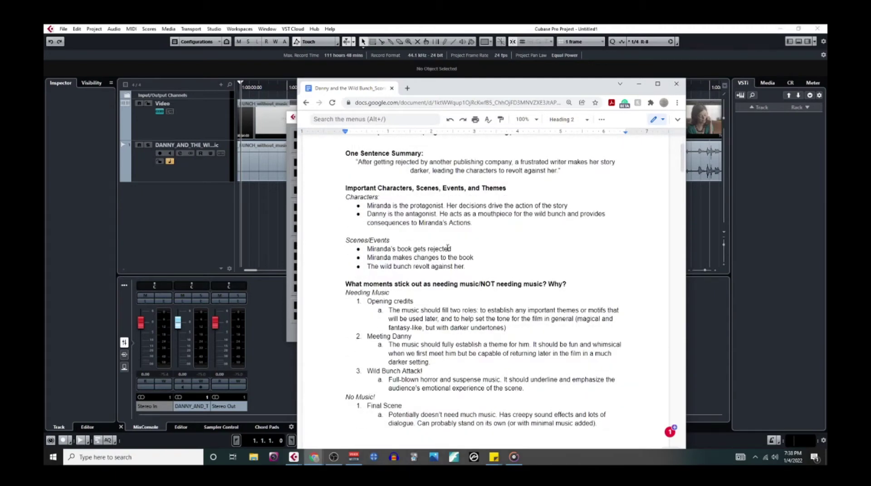
{"action": "scroll", "coordinate": [496, 255], "scroll_direction": "down", "scroll_amount": 2}
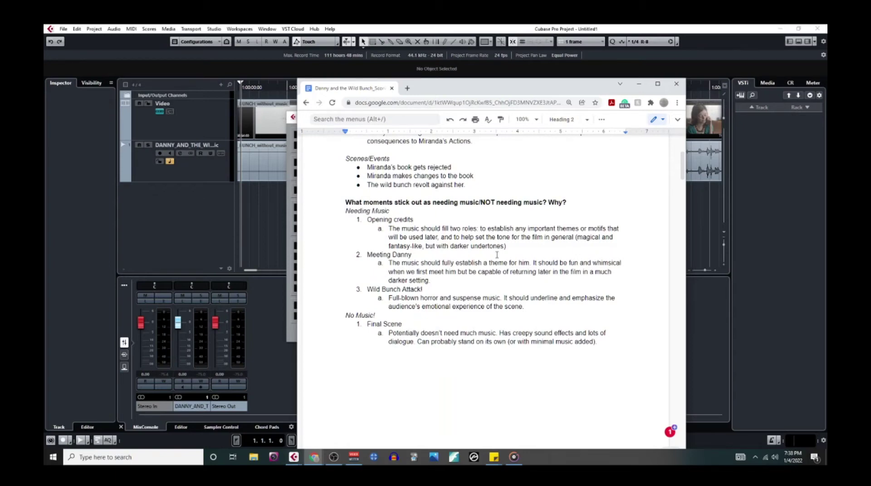
{"action": "scroll", "coordinate": [496, 255], "scroll_direction": "down", "scroll_amount": 2}
{"action": "scroll", "coordinate": [497, 255], "scroll_direction": "down", "scroll_amount": 5}
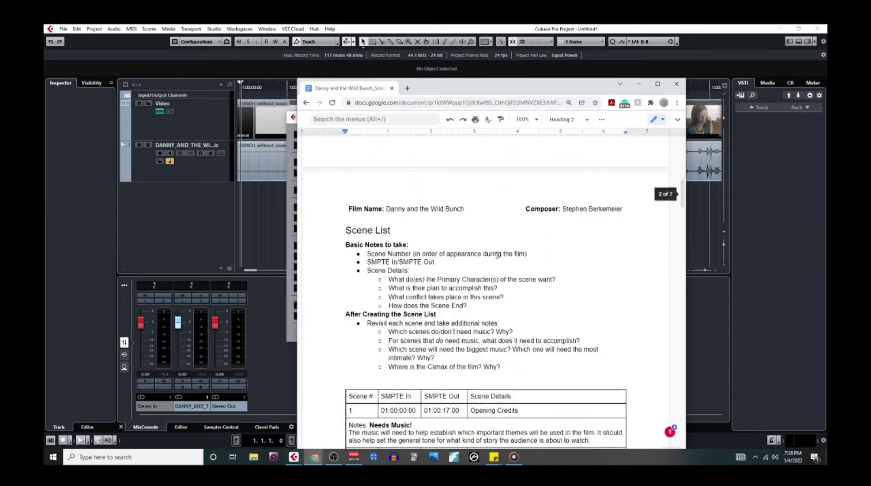
{"action": "scroll", "coordinate": [497, 254], "scroll_direction": "down", "scroll_amount": 6}
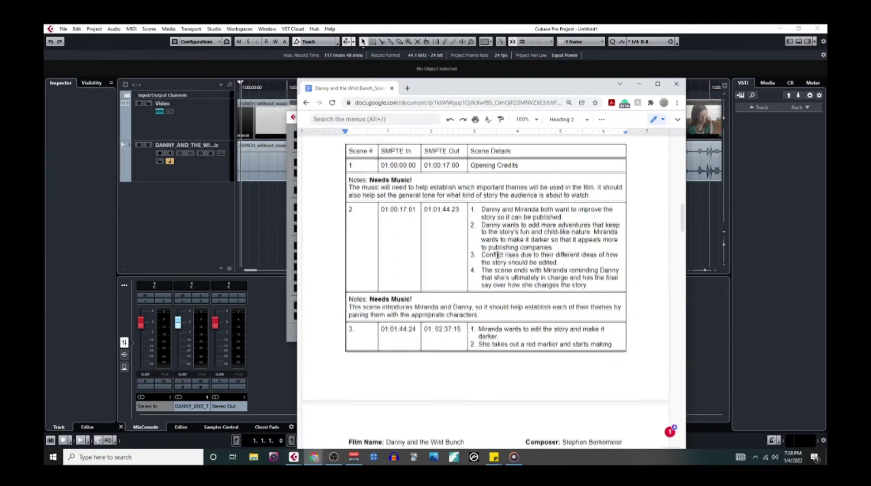
{"action": "scroll", "coordinate": [497, 255], "scroll_direction": "down", "scroll_amount": 6}
{"action": "scroll", "coordinate": [499, 256], "scroll_direction": "down", "scroll_amount": 2}
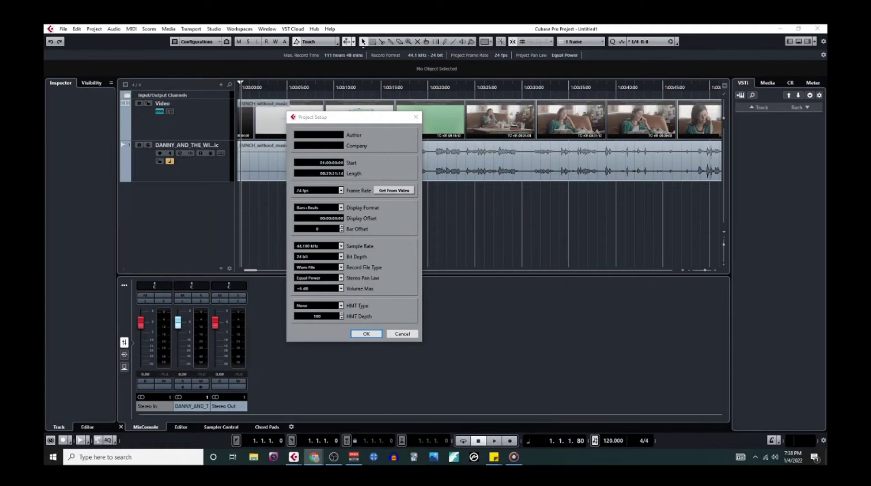
Set the project start to 01:02:17:16, keeping content at its timecode positions
{"action": "left_click", "coordinate": [329, 163]}
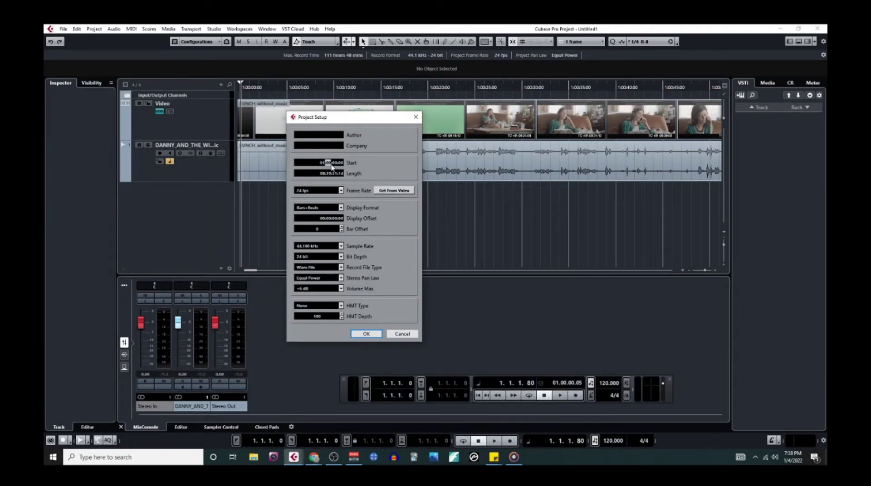
{"action": "type", "text": "02"}
{"action": "type", "text": "17"}
{"action": "type", "text": "16"}
{"action": "left_click", "coordinate": [380, 334]}
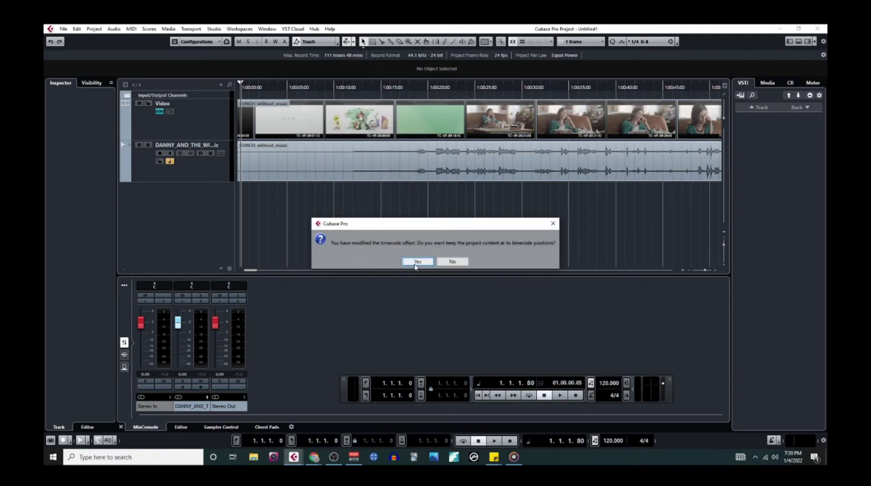
{"action": "left_click", "coordinate": [417, 262]}
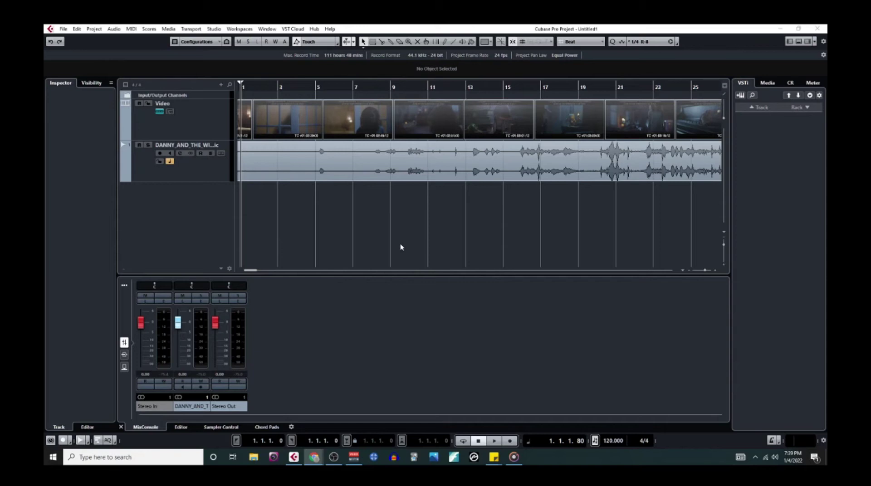
Play back with the transport and Video Player shown to check the new start
{"action": "key", "text": "F2"}
{"action": "key", "text": "F8"}
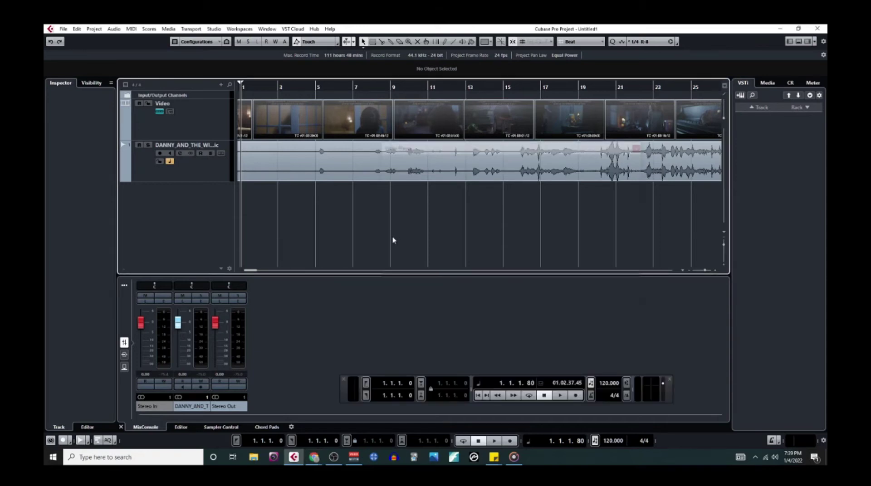
{"action": "key", "text": "space"}
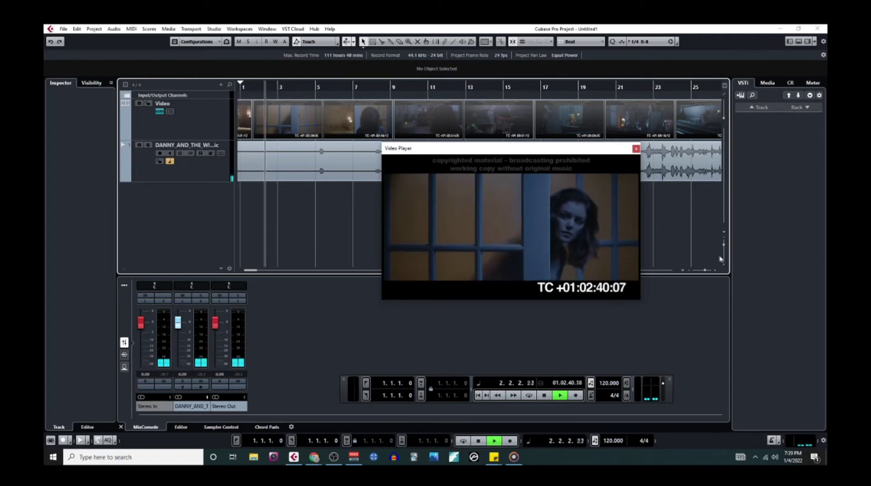
{"action": "key", "text": "space"}
{"action": "left_click", "coordinate": [636, 149]}
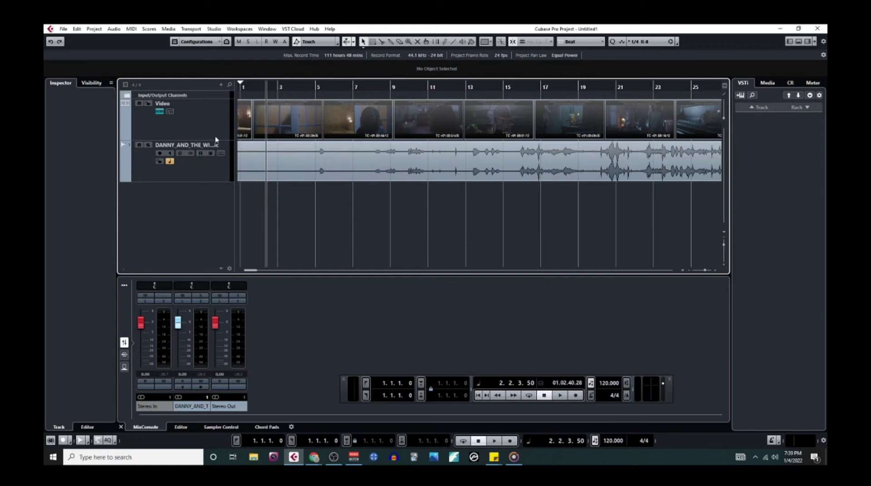
{"action": "left_click", "coordinate": [222, 86]}
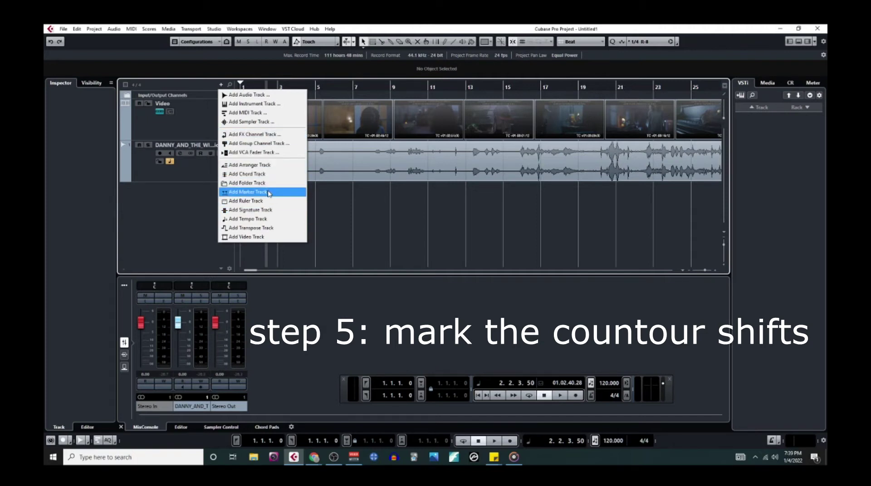
Add a new Markers track using the Add Track list's marker track option
{"action": "left_click", "coordinate": [221, 86]}
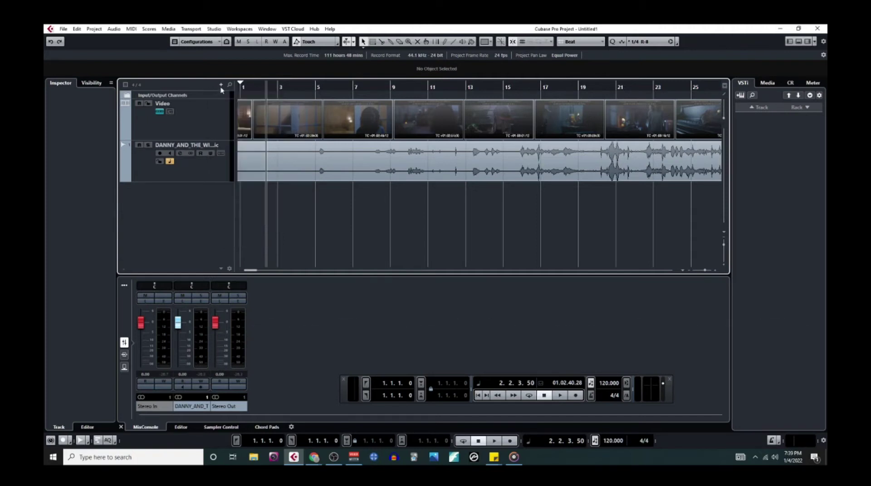
{"action": "left_click", "coordinate": [222, 86]}
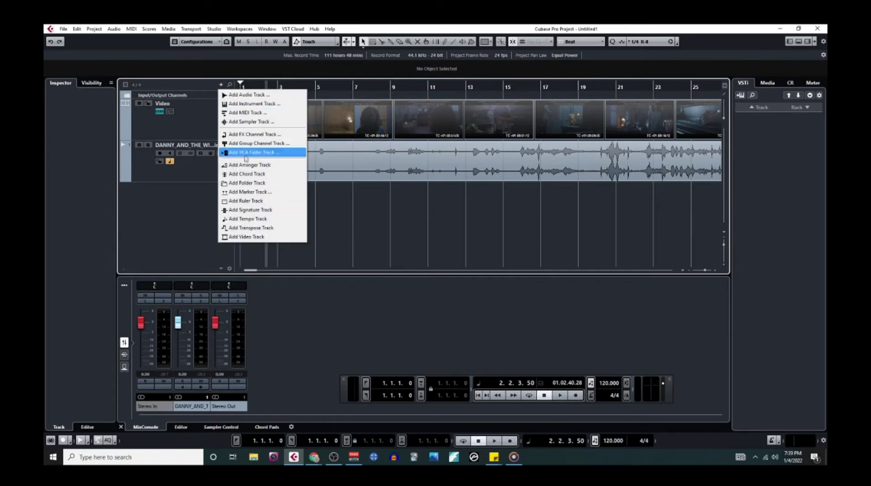
{"action": "left_click", "coordinate": [255, 194]}
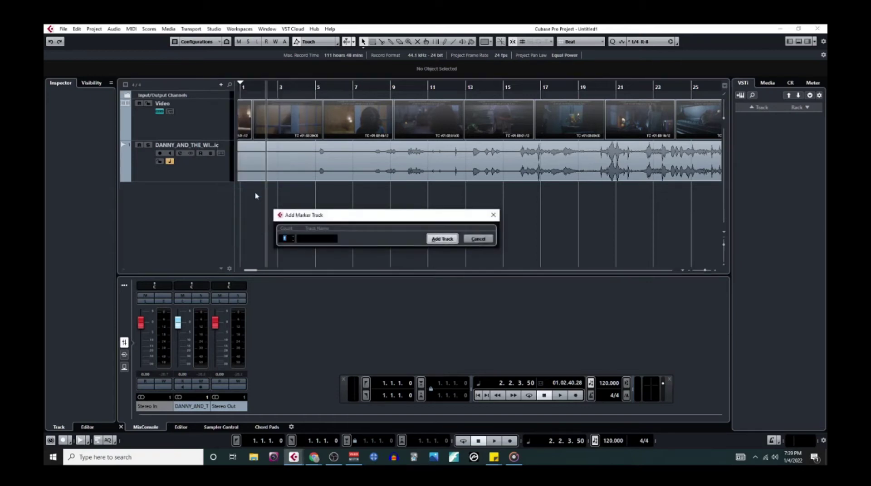
{"action": "left_click", "coordinate": [442, 241]}
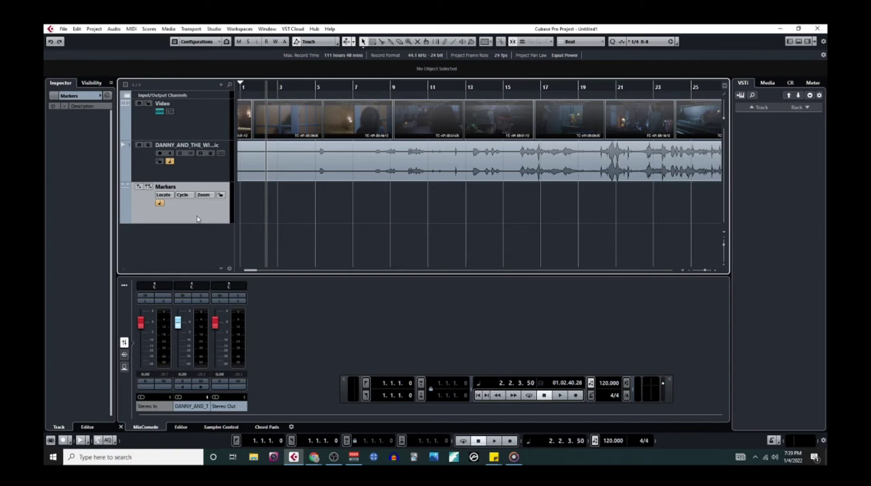
Move the Markers track above Video and draw a marker at bar 1 named 'Scene Starts'
{"action": "left_click_drag", "start_coordinate": [205, 219], "coordinate": [208, 120]}
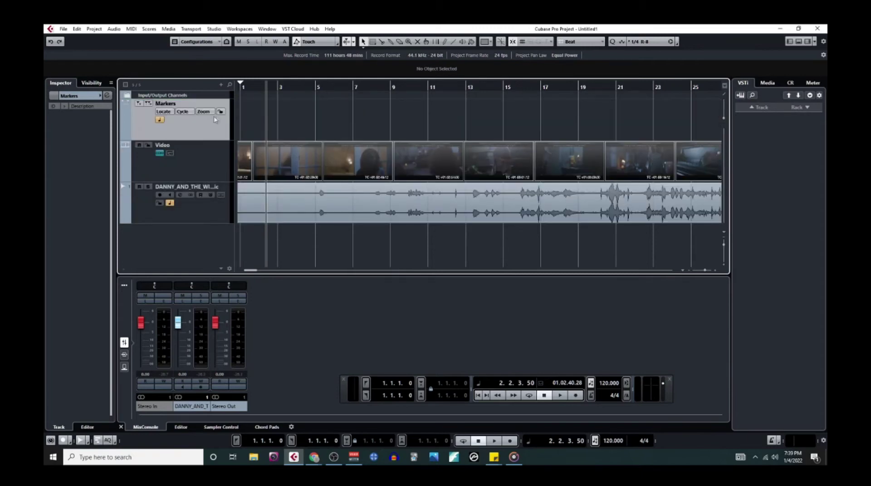
{"action": "scroll", "coordinate": [245, 127], "scroll_direction": "up", "scroll_amount": 8}
{"action": "right_click", "coordinate": [249, 127]}
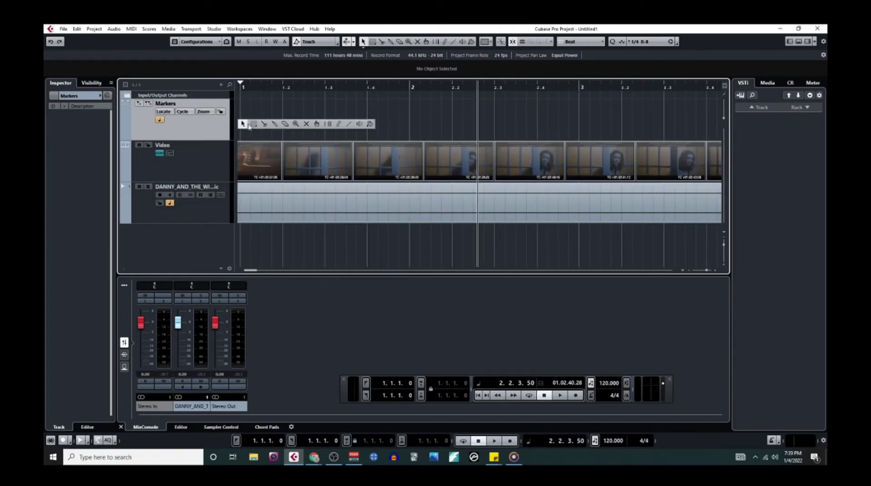
{"action": "left_click", "coordinate": [339, 124]}
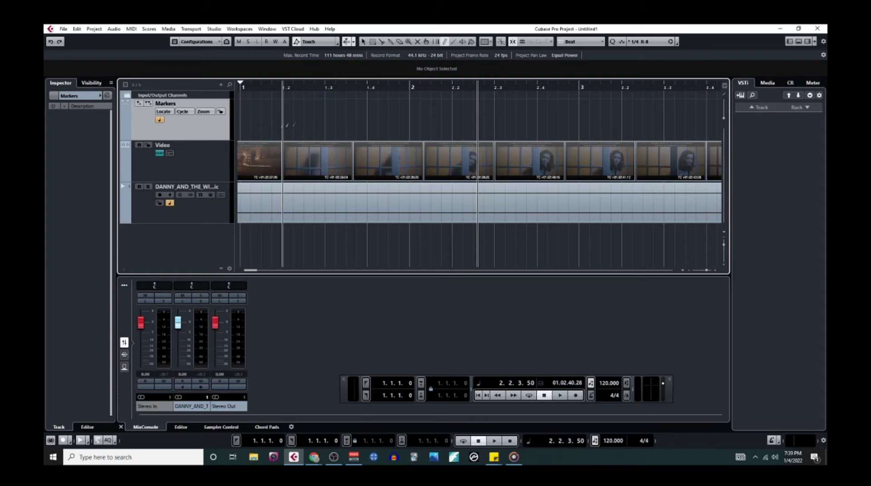
{"action": "left_click", "coordinate": [244, 123]}
{"action": "double_click", "coordinate": [88, 114]}
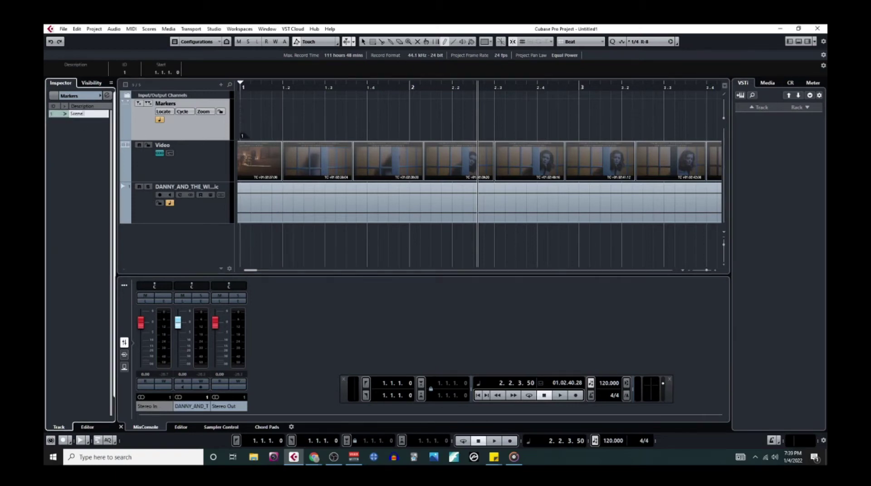
{"action": "type", "text": "Scene Starts"}
{"action": "left_click", "coordinate": [333, 115]}
Delete the stray second marker and set the ruler display to Timecode
{"action": "key", "text": "1"}
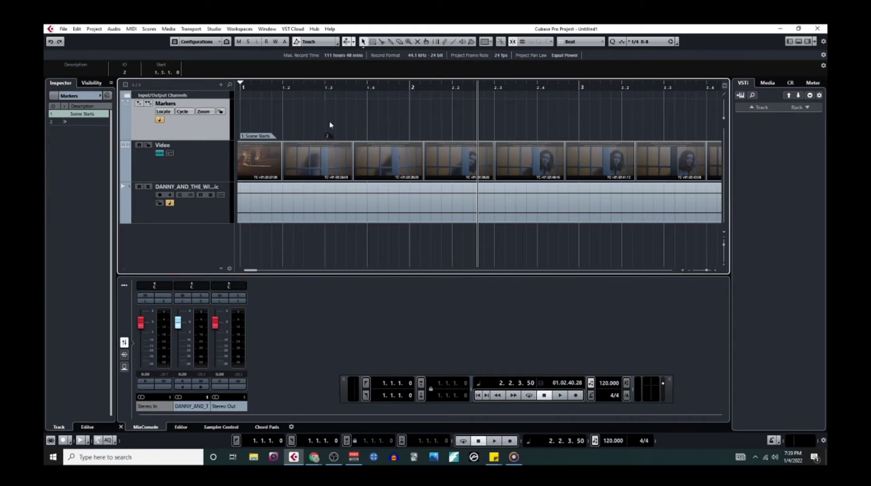
{"action": "key", "text": "Delete"}
{"action": "left_click", "coordinate": [725, 85]}
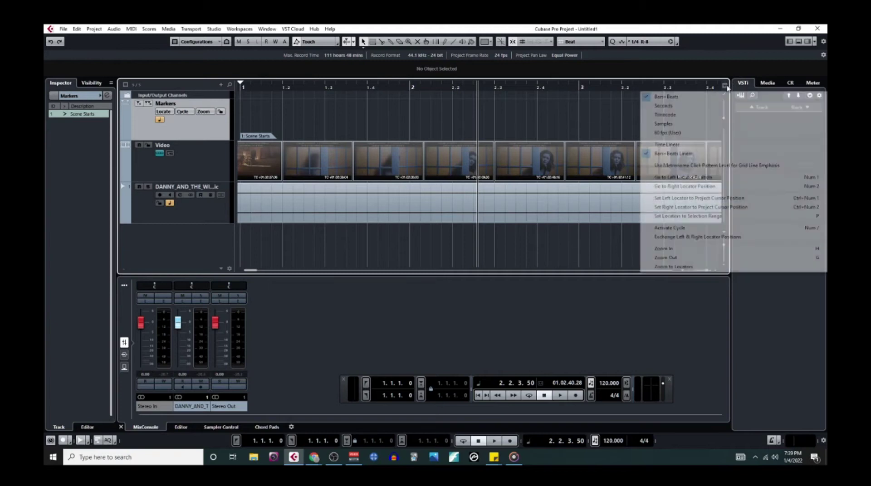
{"action": "left_click", "coordinate": [684, 116]}
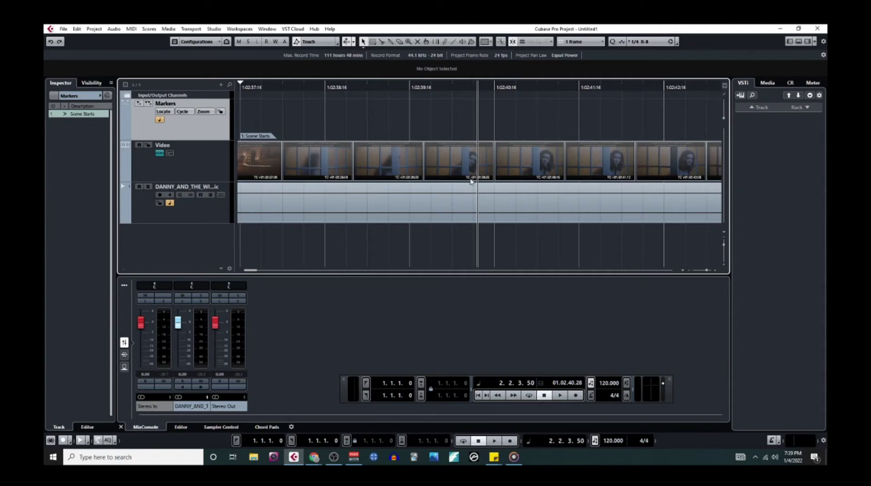
Zoom out and open the Video Player, placing it lower and to the left
{"action": "key", "text": "g"}
{"action": "key", "text": "g"}
{"action": "key", "text": "g"}
{"action": "key", "text": "g"}
{"action": "key", "text": "g"}
{"action": "key", "text": "g"}
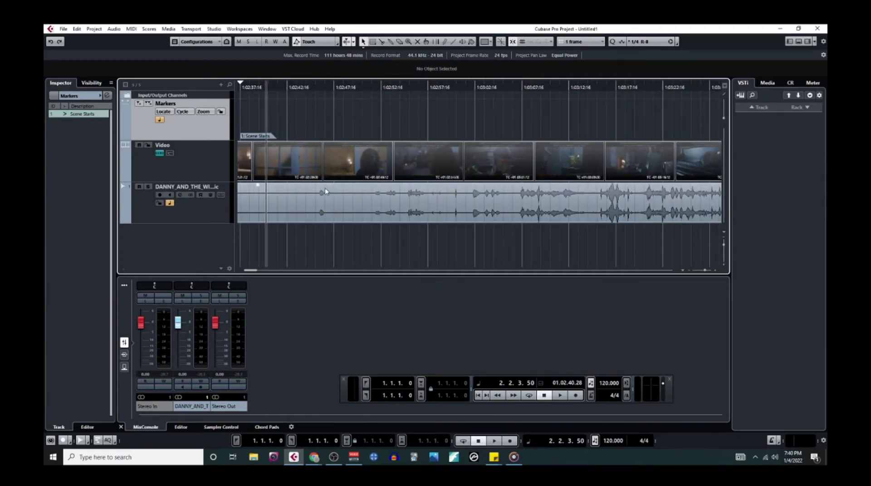
{"action": "key", "text": "F8"}
{"action": "left_click_drag", "start_coordinate": [530, 149], "coordinate": [390, 188]}
Read the Scene 4 Danny vs. Miranda contour timecodes 01:03:06:22 and 01:03:34:10, then return to Cubase
{"action": "key", "text": "alt+Tab"}
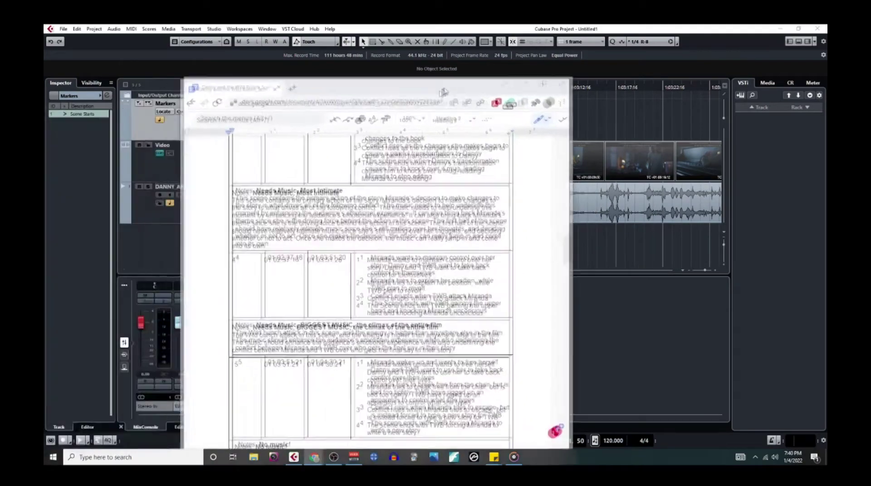
{"action": "scroll", "coordinate": [407, 300], "scroll_direction": "down", "scroll_amount": 10}
{"action": "scroll", "coordinate": [407, 299], "scroll_direction": "down", "scroll_amount": 12}
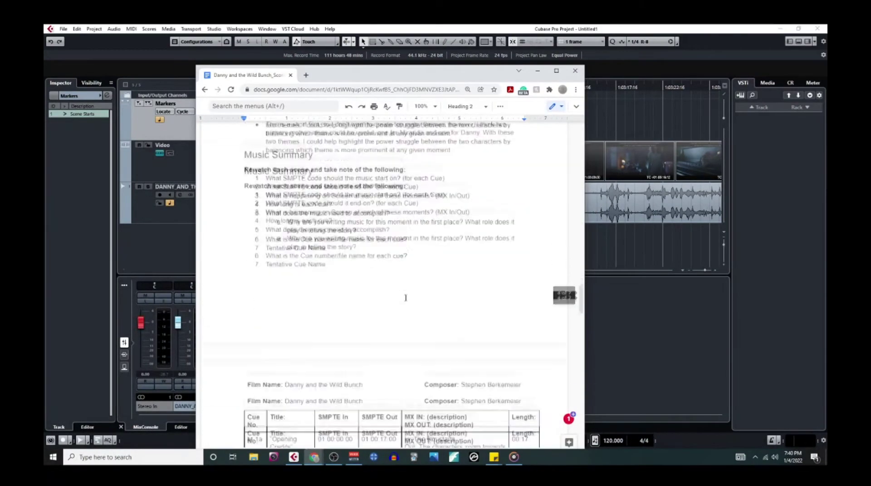
{"action": "scroll", "coordinate": [406, 296], "scroll_direction": "down", "scroll_amount": 15}
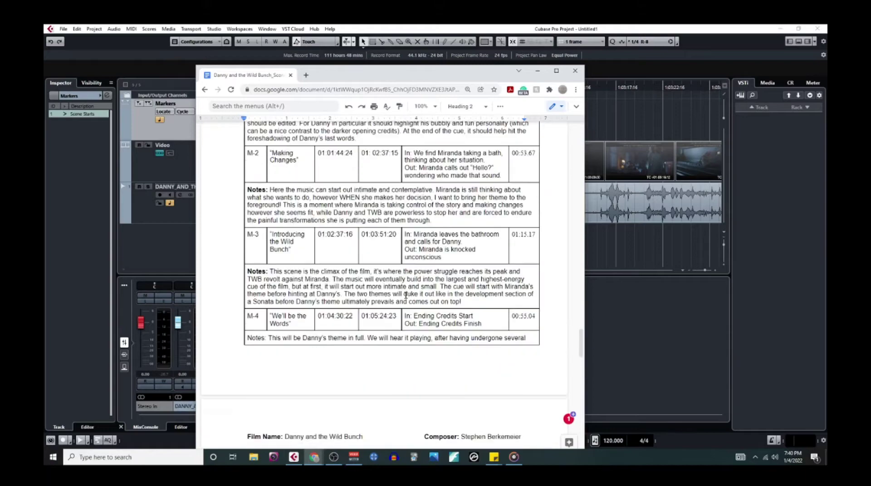
{"action": "scroll", "coordinate": [405, 295], "scroll_direction": "down", "scroll_amount": 3}
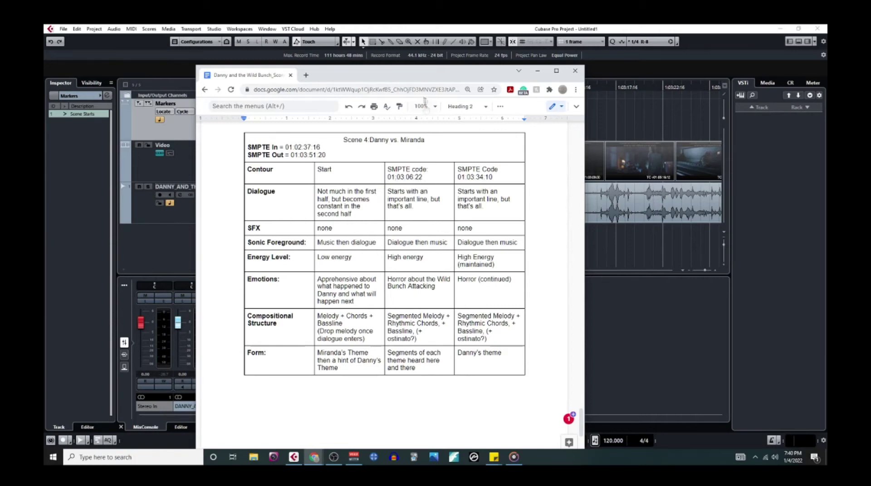
{"action": "key", "text": "alt+Tab"}
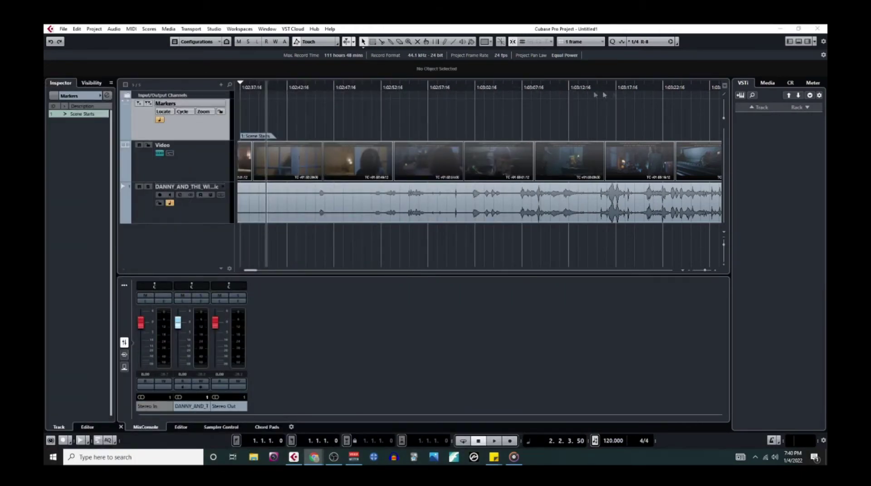
Place the playback position exactly at 01:03:06:22, zoomed in to frame-level detail
{"action": "left_click", "coordinate": [526, 128]}
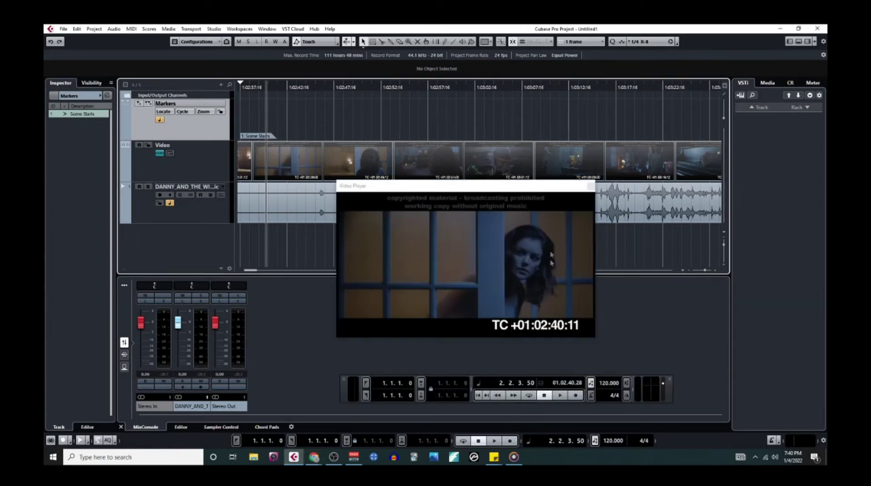
{"action": "left_click", "coordinate": [516, 87]}
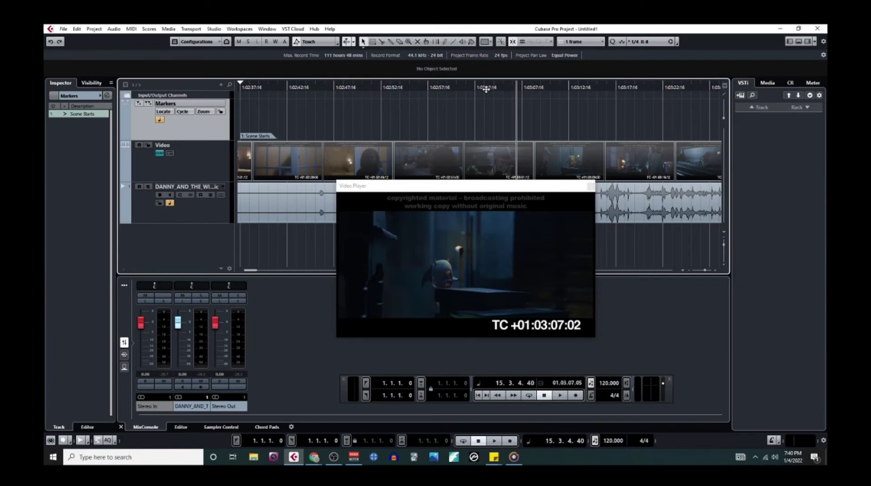
{"action": "left_click", "coordinate": [502, 87]}
{"action": "key", "text": "h"}
{"action": "key", "text": "h"}
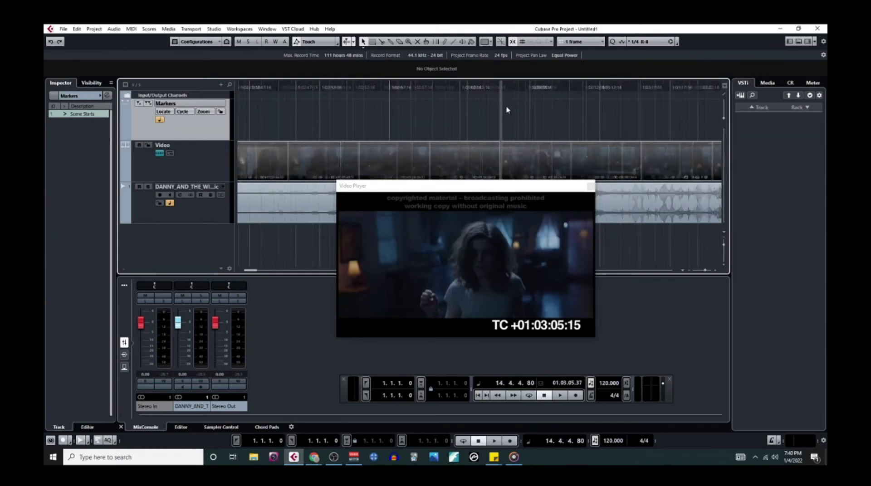
{"action": "left_click", "coordinate": [513, 87]}
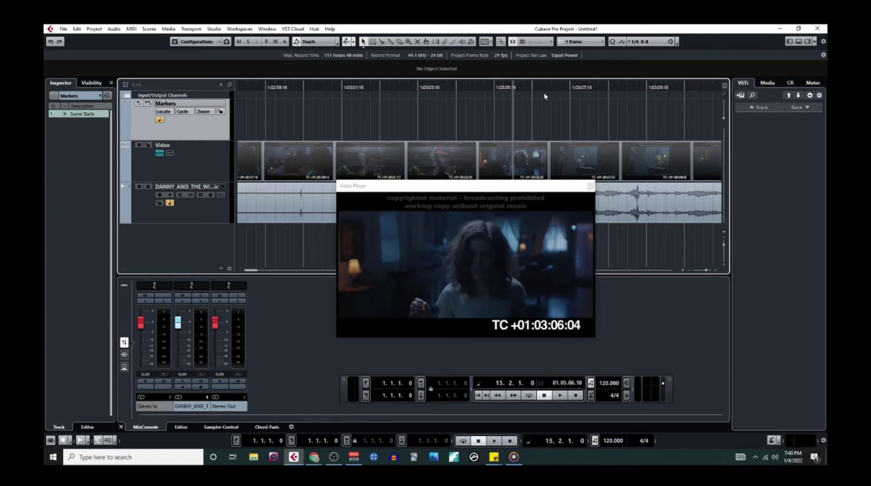
{"action": "left_click", "coordinate": [522, 87]}
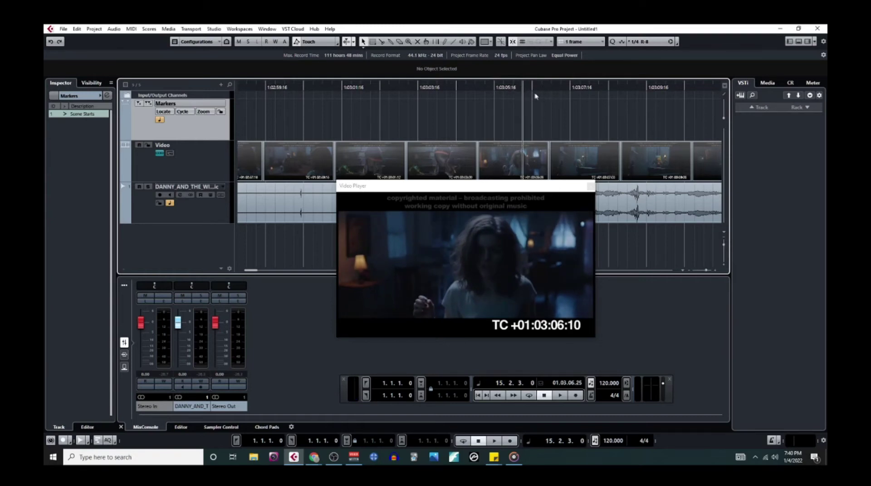
{"action": "left_click", "coordinate": [532, 87]}
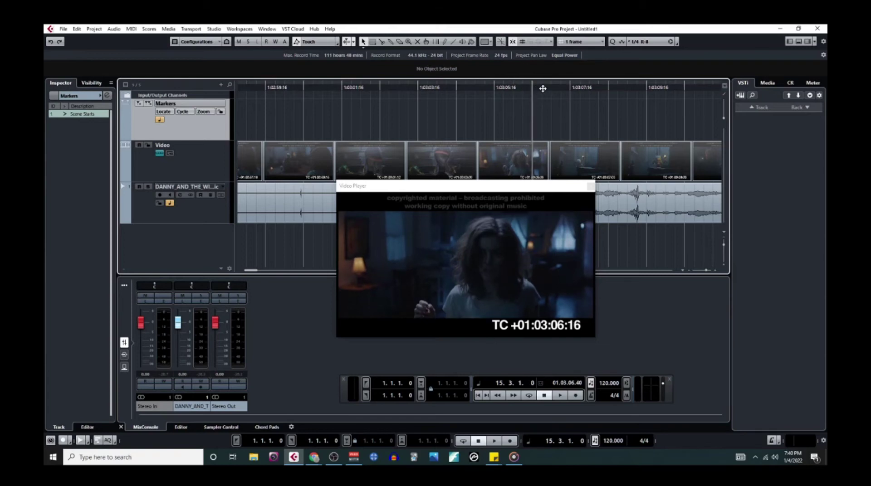
{"action": "left_click", "coordinate": [542, 88]}
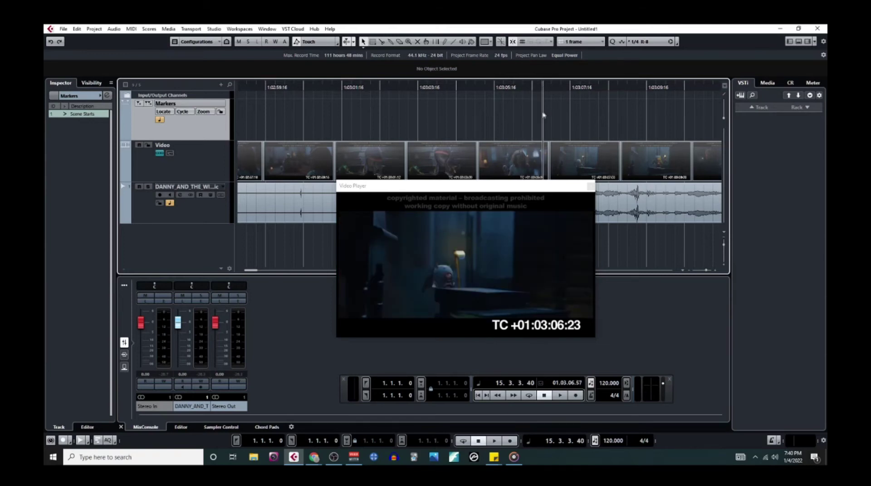
{"action": "key", "text": "h"}
{"action": "key", "text": "h"}
{"action": "key", "text": "h"}
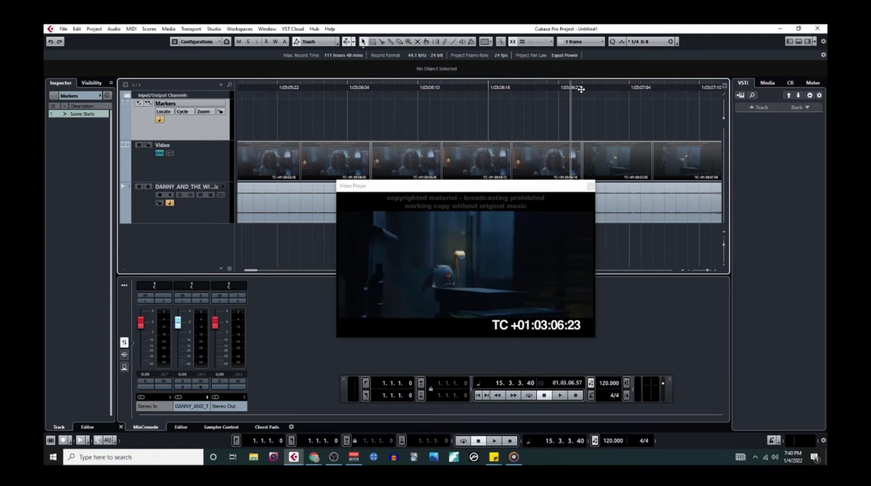
{"action": "left_click", "coordinate": [559, 89]}
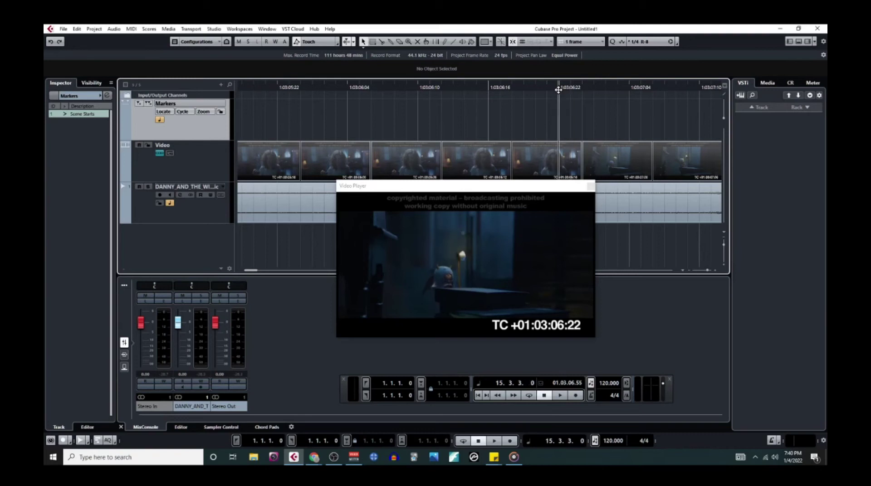
Draw a marker at 01:03:06:22 with the Draw tool and start naming it contour 1
{"action": "right_click", "coordinate": [571, 131]}
{"action": "left_click", "coordinate": [665, 127]}
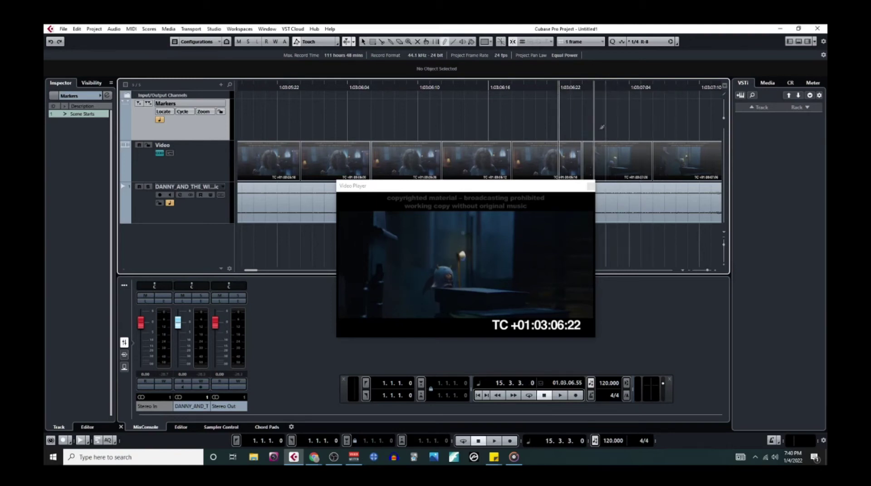
{"action": "left_click", "coordinate": [563, 133]}
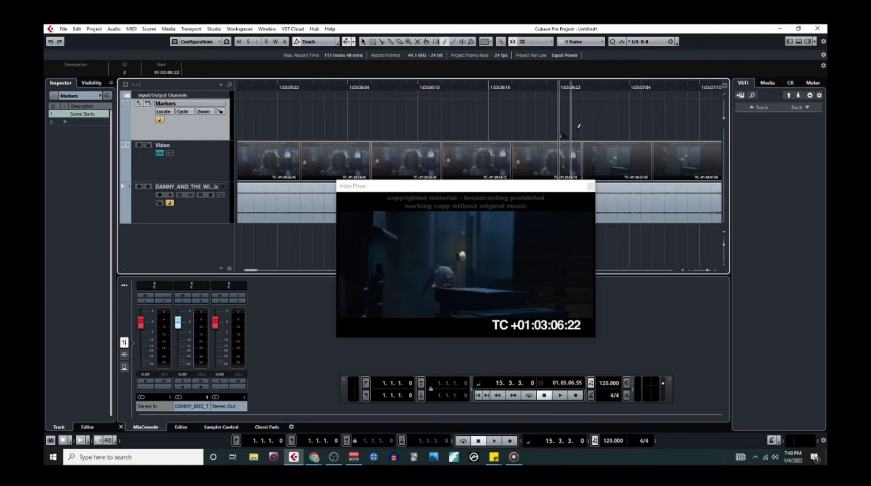
{"action": "double_click", "coordinate": [89, 120]}
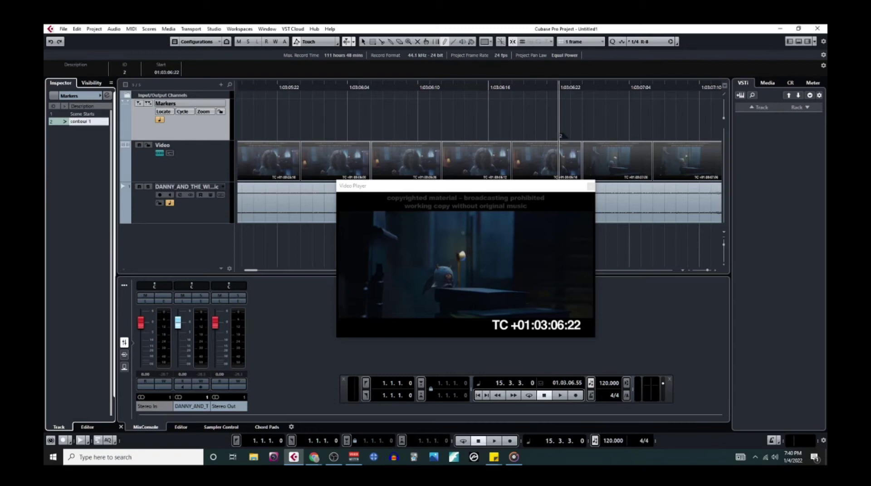
Confirm the contour 1 marker name and look up the next contour timecode in the score notes
{"action": "key", "text": "Return"}
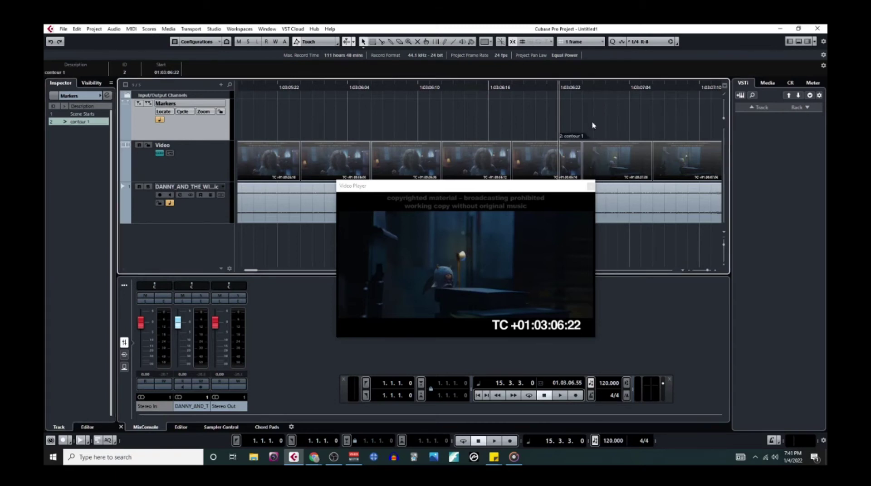
{"action": "key", "text": "alt+Tab"}
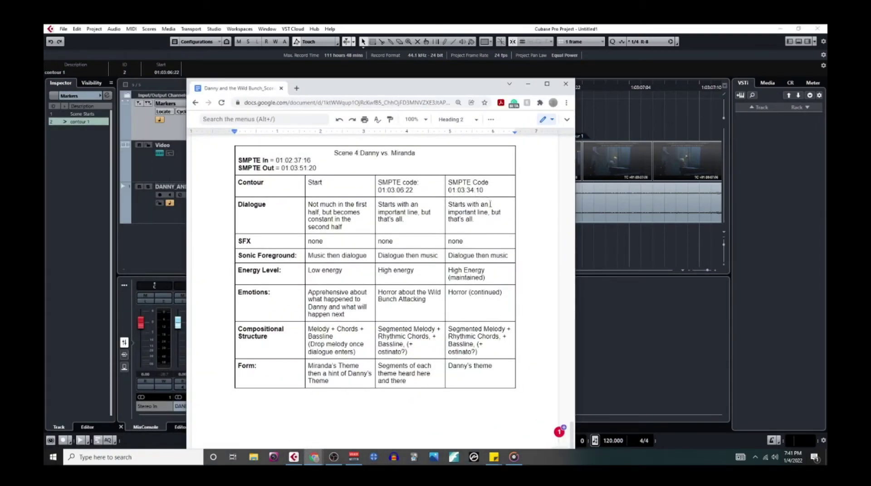
{"action": "key", "text": "alt+Tab"}
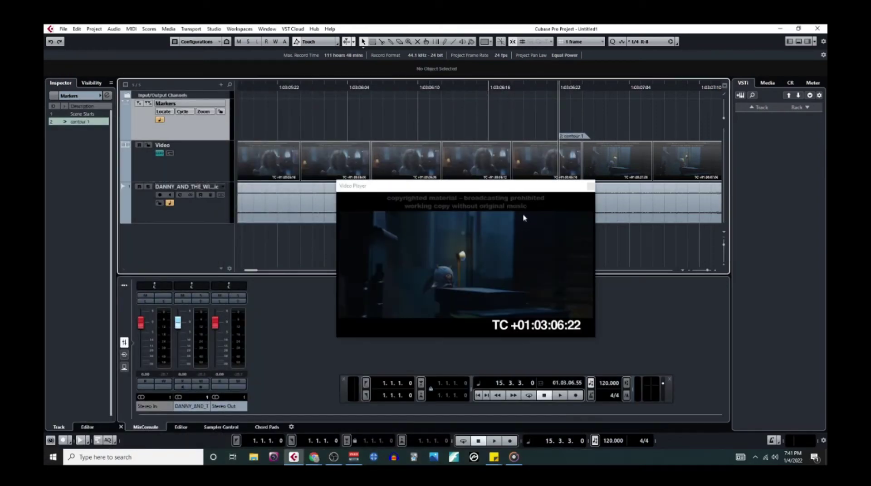
{"action": "scroll", "coordinate": [605, 126], "scroll_direction": "down", "scroll_amount": 3}
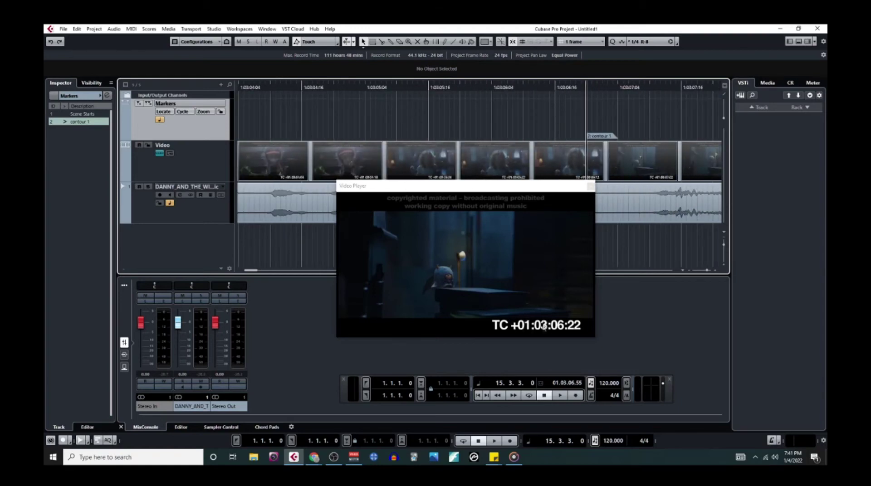
{"action": "scroll", "coordinate": [509, 136], "scroll_direction": "down", "scroll_amount": 2}
{"action": "scroll", "coordinate": [510, 136], "scroll_direction": "down", "scroll_amount": 2}
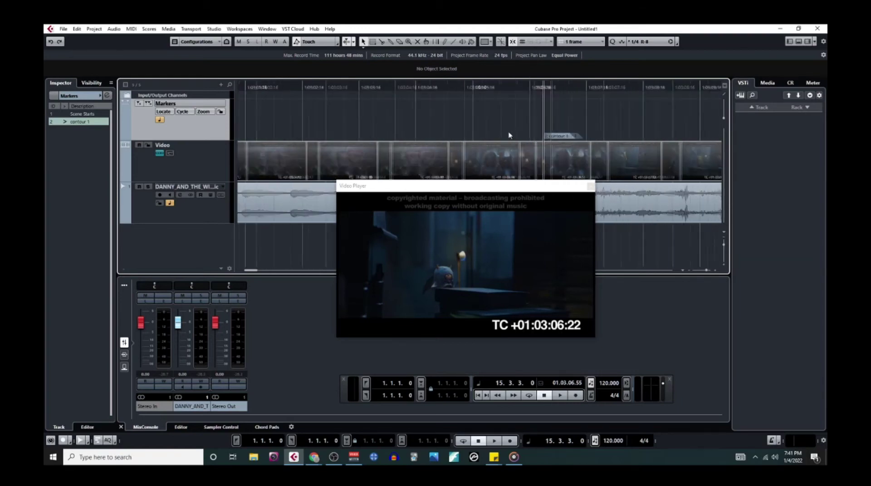
{"action": "scroll", "coordinate": [511, 137], "scroll_direction": "right", "scroll_amount": 2}
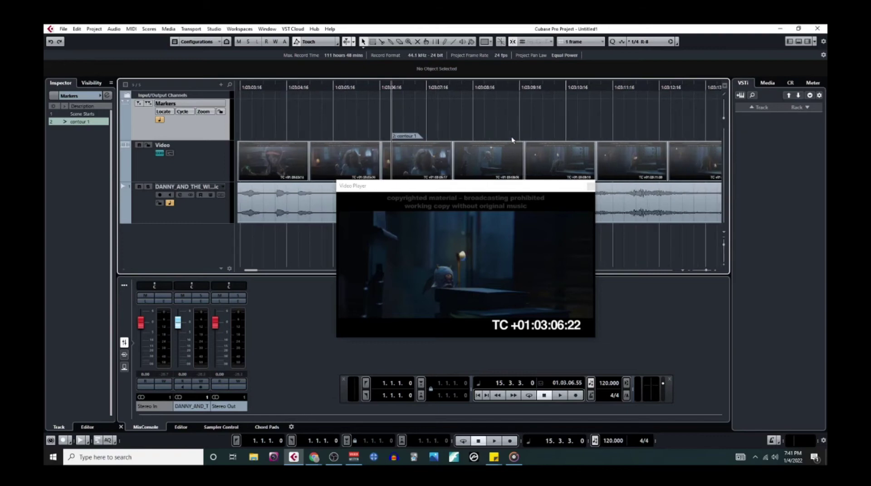
{"action": "scroll", "coordinate": [612, 105], "scroll_direction": "right", "scroll_amount": 15}
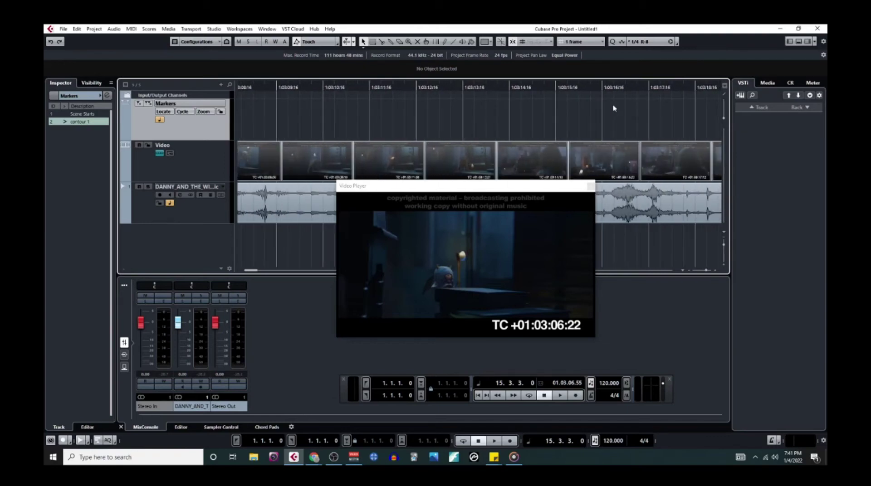
{"action": "scroll", "coordinate": [572, 101], "scroll_direction": "right", "scroll_amount": 2}
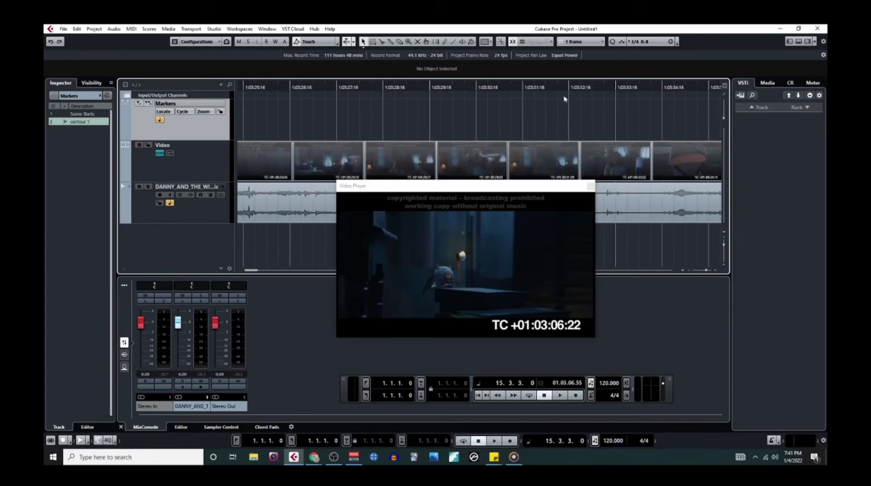
Add a marker at 01:03:34:10 and name it 'contour 2'
{"action": "left_click", "coordinate": [661, 90]}
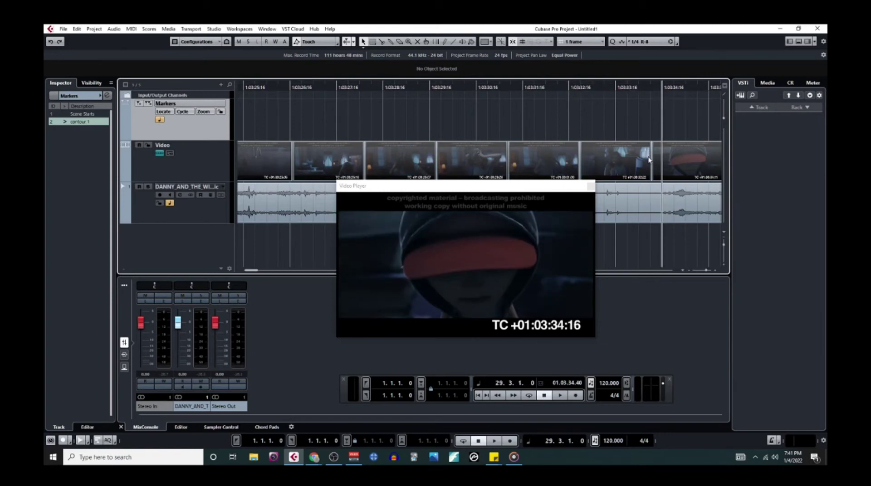
{"action": "left_click", "coordinate": [637, 87]}
{"action": "left_click_drag", "start_coordinate": [653, 87], "coordinate": [646, 115]}
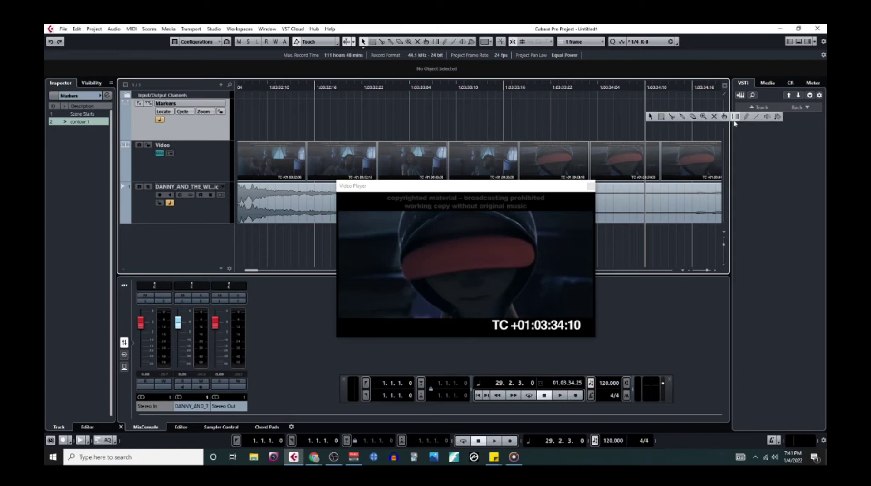
{"action": "left_click", "coordinate": [646, 135]}
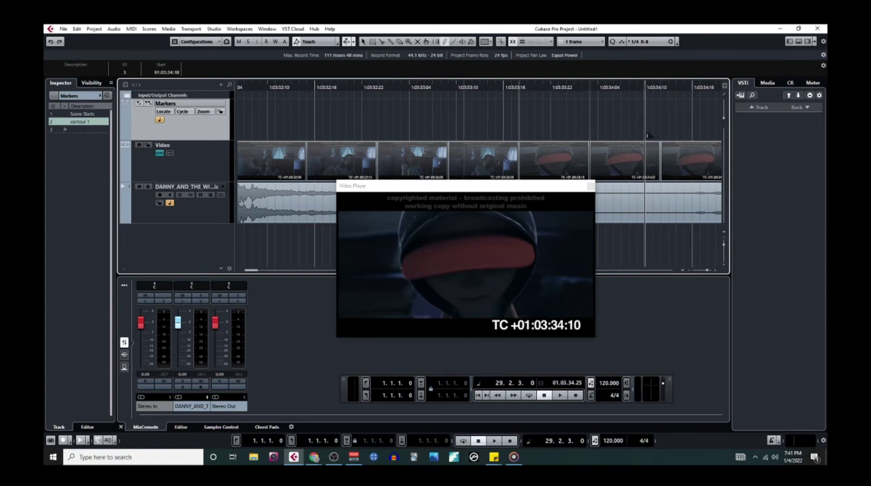
{"action": "double_click", "coordinate": [86, 130]}
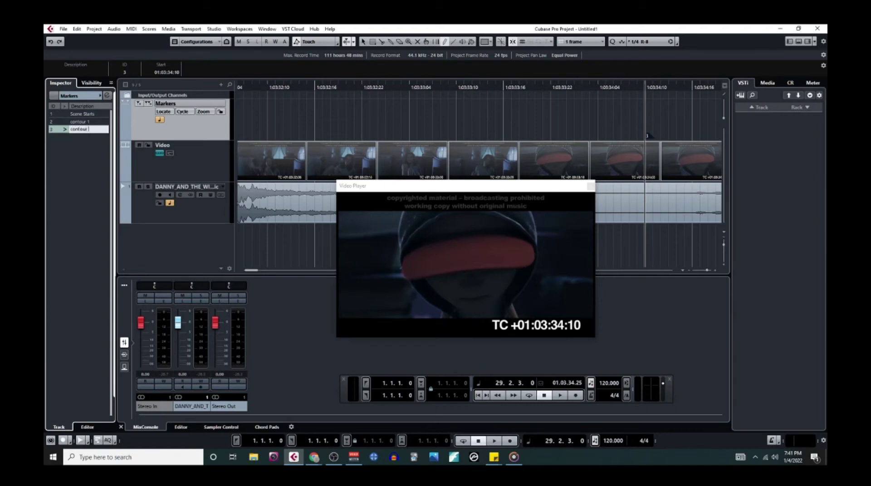
{"action": "type", "text": "contour 2"}
{"action": "key", "text": "Return"}
Move the video player down to uncover the waveform and bring up the scene notes document
{"action": "scroll", "coordinate": [394, 123], "scroll_direction": "down", "scroll_amount": 6}
{"action": "scroll", "coordinate": [394, 124], "scroll_direction": "down", "scroll_amount": 4}
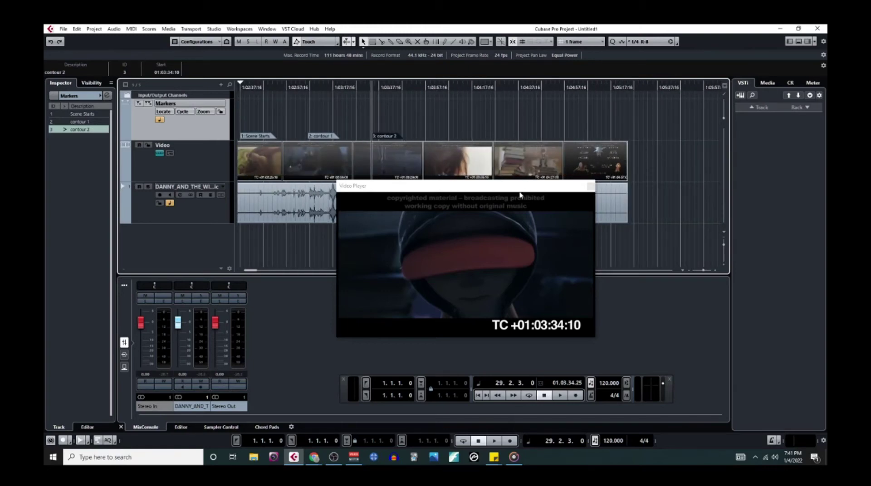
{"action": "left_click_drag", "start_coordinate": [521, 188], "coordinate": [521, 264]}
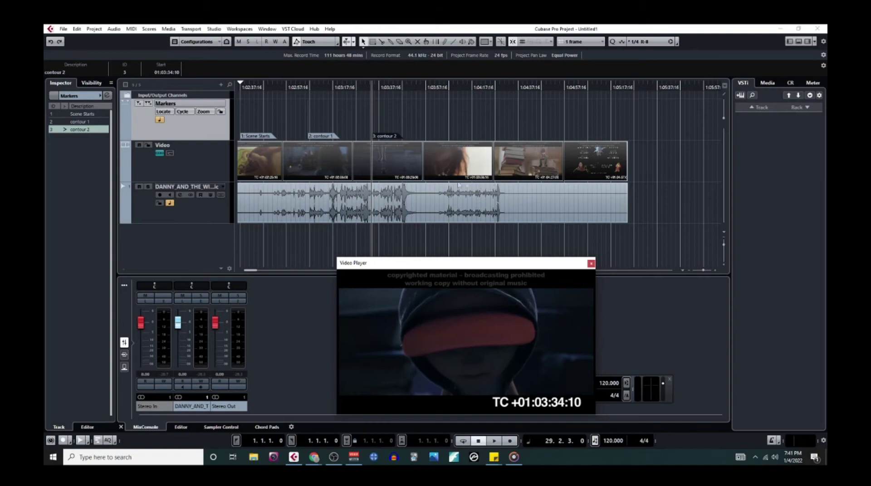
{"action": "left_click", "coordinate": [314, 456]}
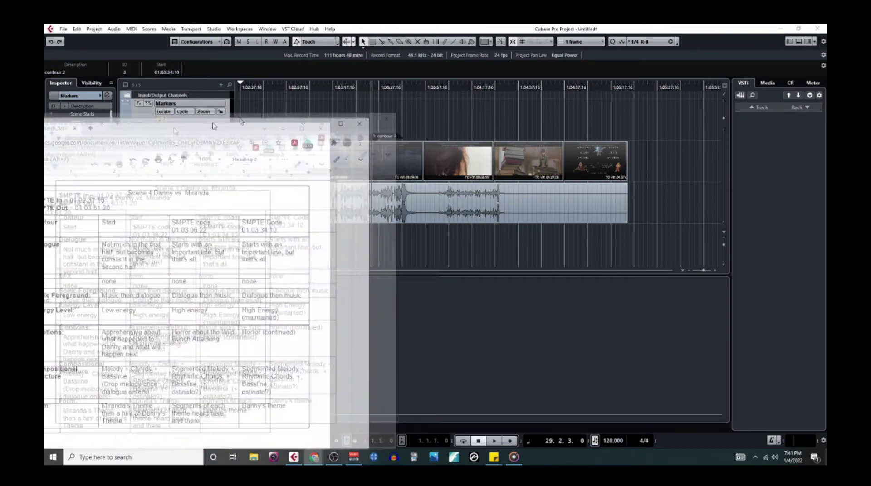
{"action": "scroll", "coordinate": [393, 248], "scroll_direction": "up", "scroll_amount": 10}
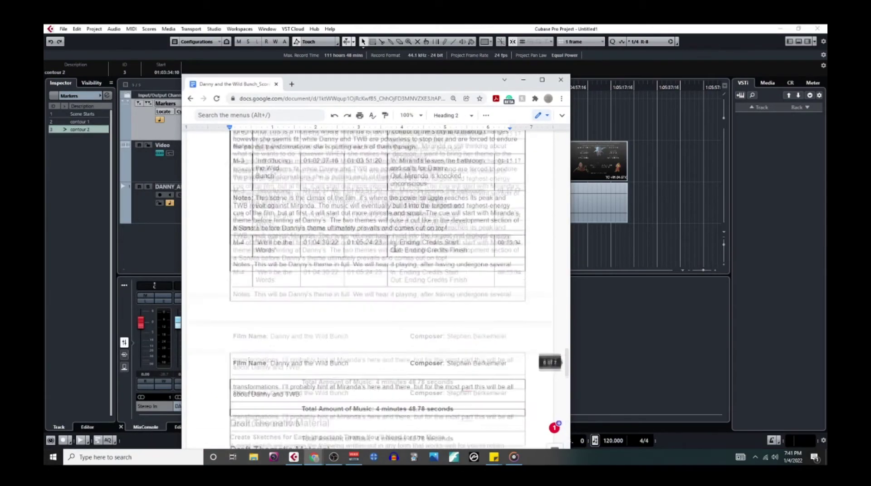
{"action": "scroll", "coordinate": [396, 249], "scroll_direction": "up", "scroll_amount": 15}
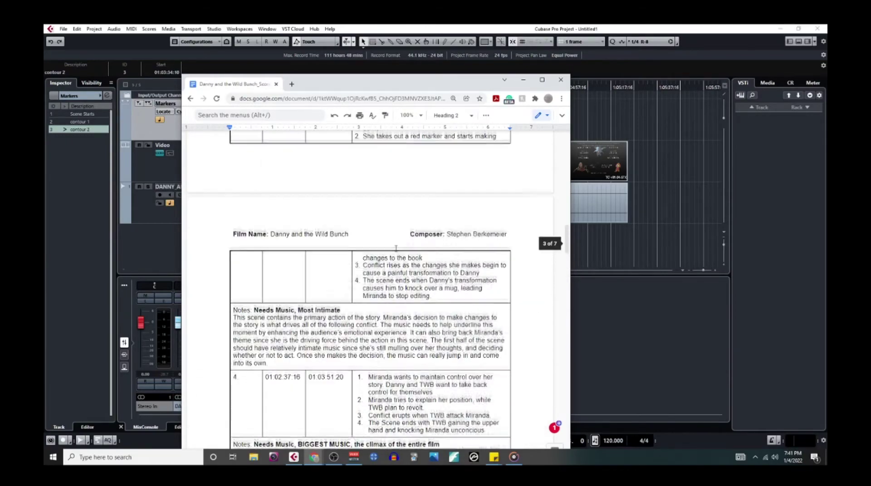
{"action": "scroll", "coordinate": [396, 249], "scroll_direction": "down", "scroll_amount": 8}
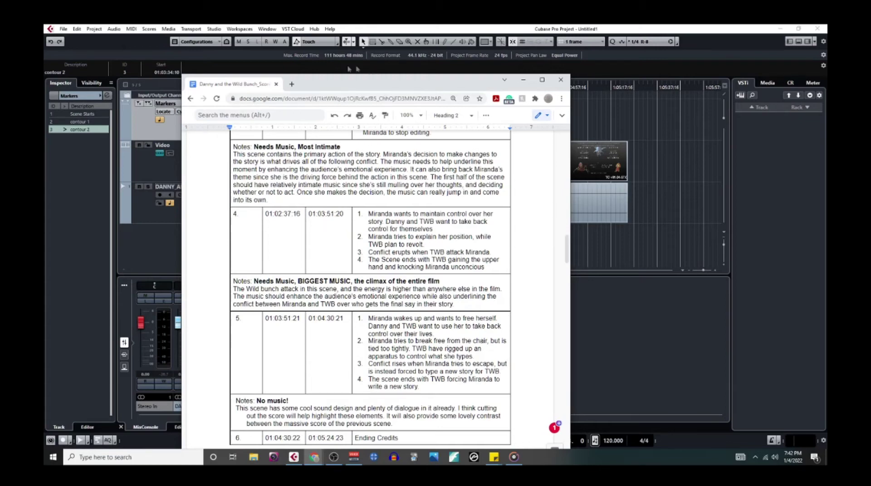
{"action": "left_click_drag", "start_coordinate": [358, 83], "coordinate": [128, 85]}
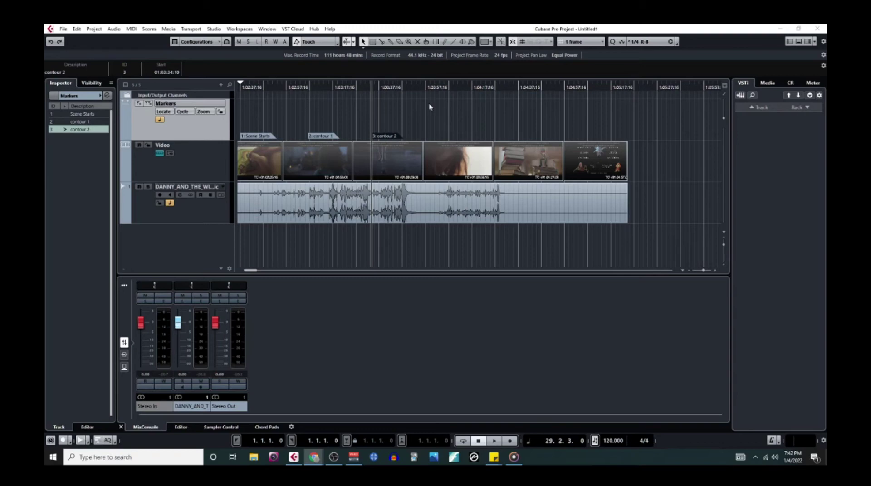
Place the playback position exactly at 01:03:51:20, zoomed in to single-frame detail
{"action": "left_click", "coordinate": [431, 116]}
{"action": "key", "text": "F8"}
{"action": "key", "text": "h"}
{"action": "key", "text": "h"}
{"action": "key", "text": "h"}
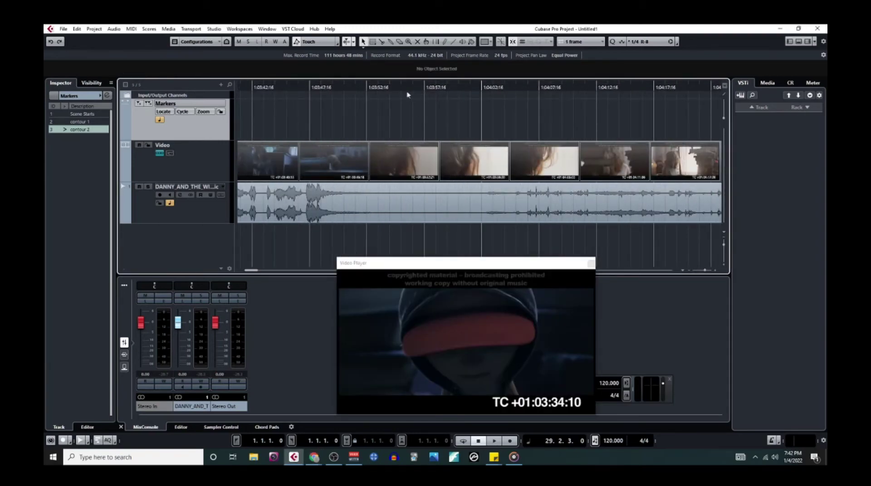
{"action": "left_click", "coordinate": [356, 88]}
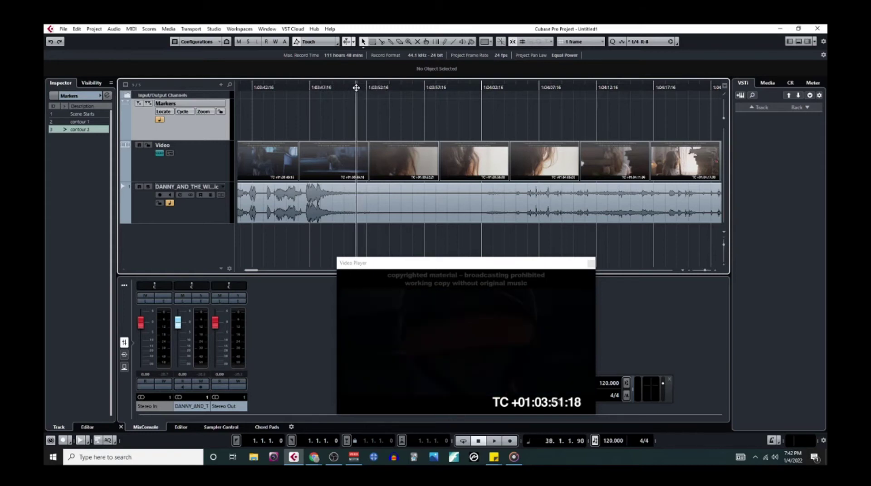
{"action": "left_click_drag", "start_coordinate": [356, 88], "coordinate": [350, 131]}
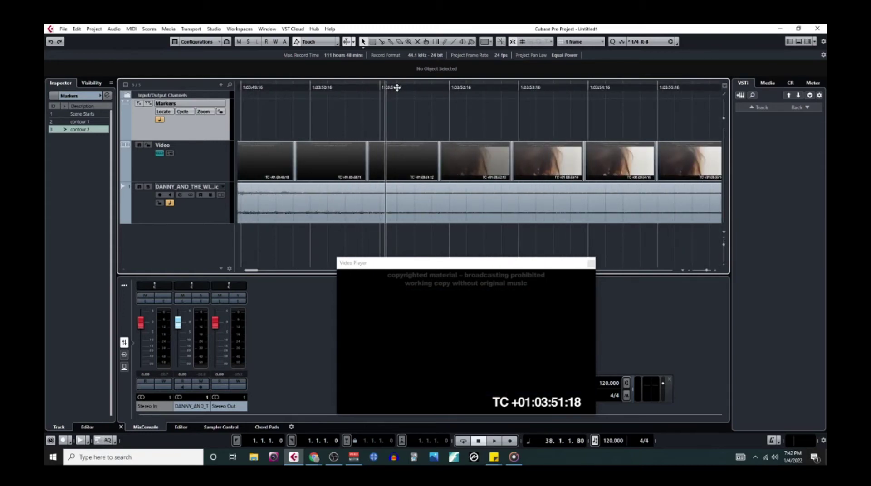
{"action": "left_click", "coordinate": [397, 88]}
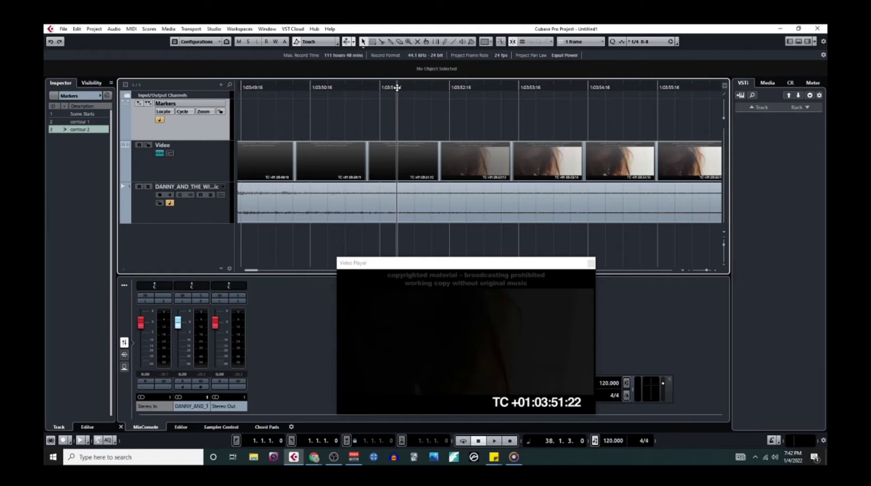
{"action": "left_click_drag", "start_coordinate": [397, 87], "coordinate": [391, 108]}
{"action": "left_click", "coordinate": [406, 86]}
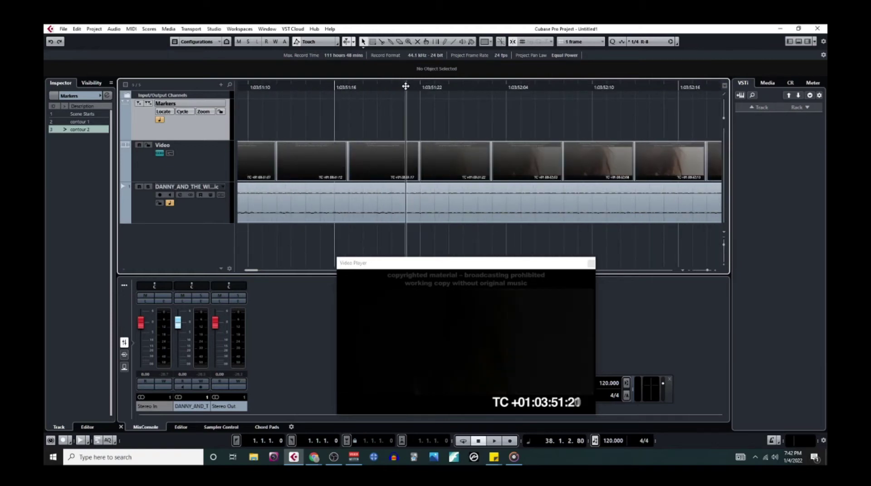
{"action": "left_click", "coordinate": [391, 87]}
Draw a new marker at 01:03:51:20 with the Draw tool and open its description
{"action": "right_click", "coordinate": [404, 120]}
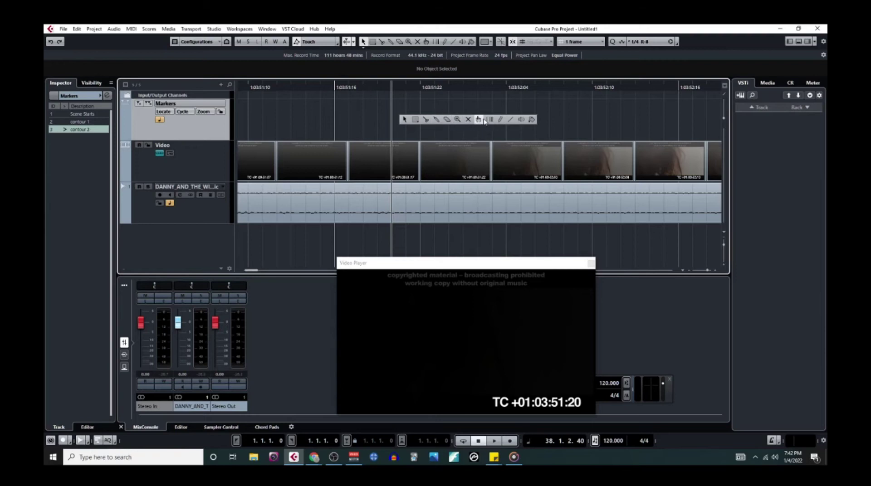
{"action": "left_click", "coordinate": [499, 119]}
{"action": "left_click", "coordinate": [392, 130]}
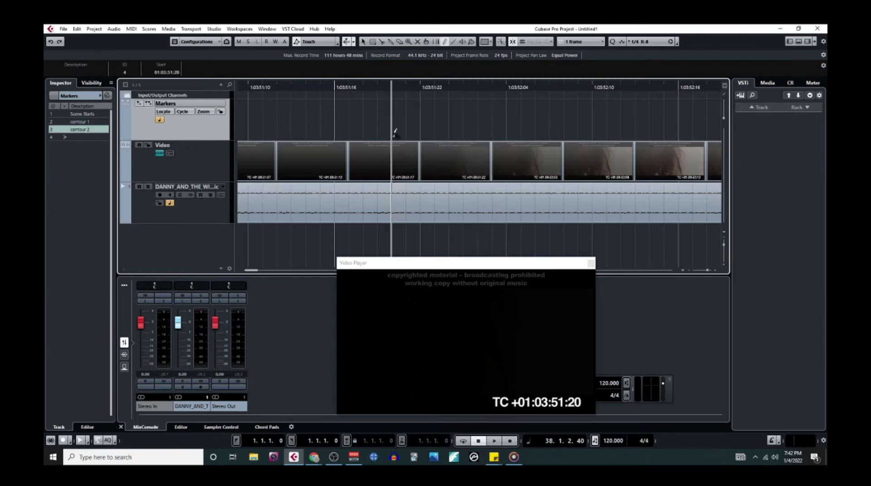
{"action": "double_click", "coordinate": [90, 137]}
Return to the Object Selection tool and undo an accidental deletion of the video event
{"action": "right_click", "coordinate": [451, 132]}
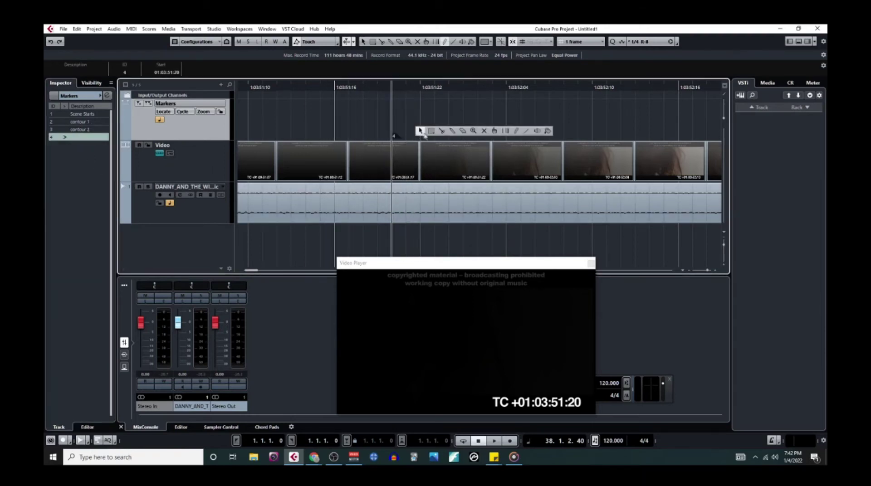
{"action": "left_click", "coordinate": [419, 131]}
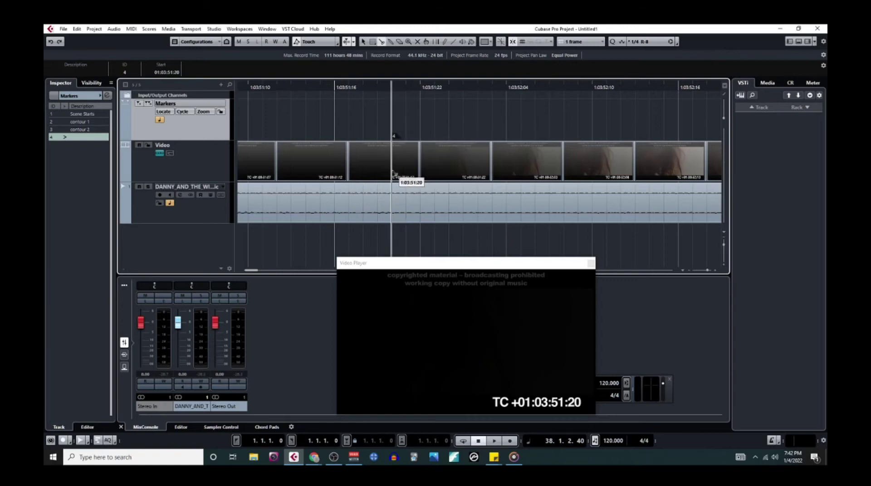
{"action": "left_click", "coordinate": [431, 165]}
{"action": "key", "text": "Delete"}
{"action": "key", "text": "ctrl+z"}
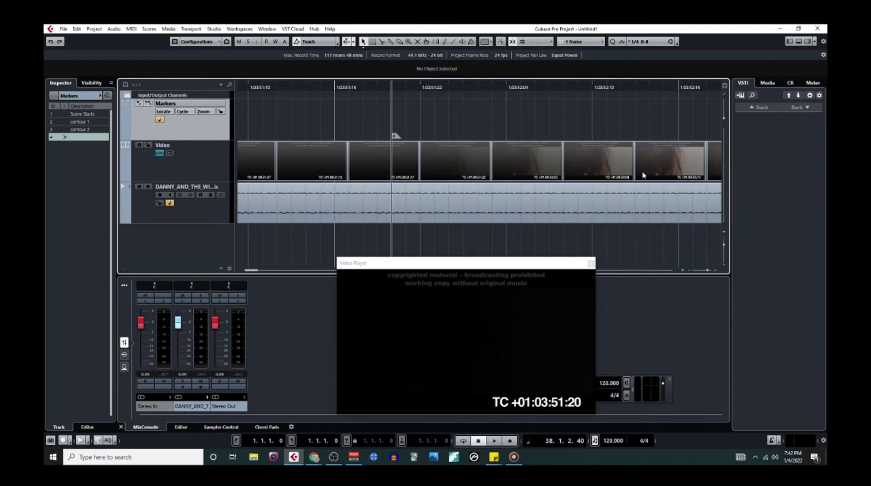
Rename the fourth marker to 'scene ends'
{"action": "double_click", "coordinate": [83, 137]}
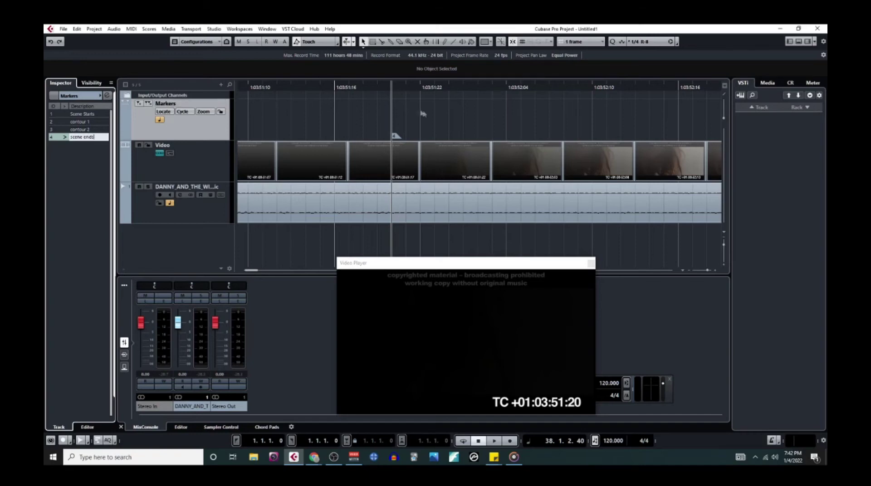
{"action": "key", "text": "Return"}
{"action": "scroll", "coordinate": [420, 131], "scroll_direction": "down", "scroll_amount": 10}
{"action": "scroll", "coordinate": [420, 131], "scroll_direction": "down", "scroll_amount": 8}
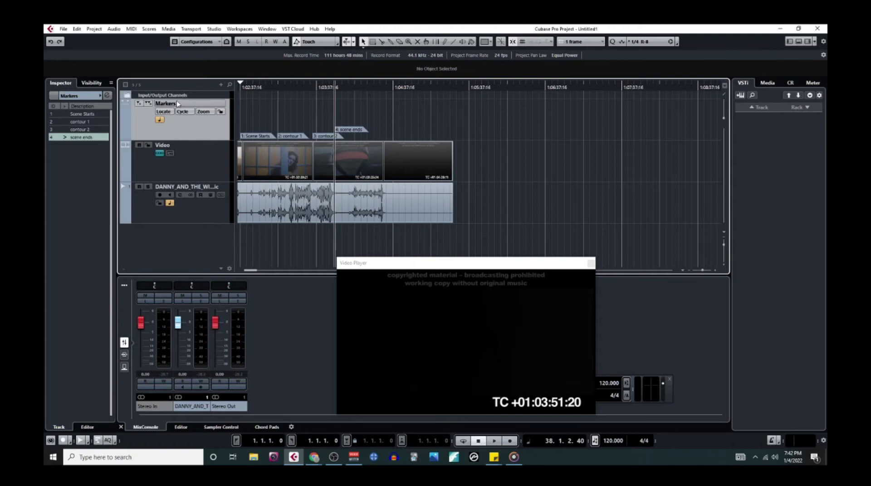
Rename the Markers track to Contour and set it and the audio track to linear time base
{"action": "double_click", "coordinate": [179, 105]}
{"action": "type", "text": "Contour"}
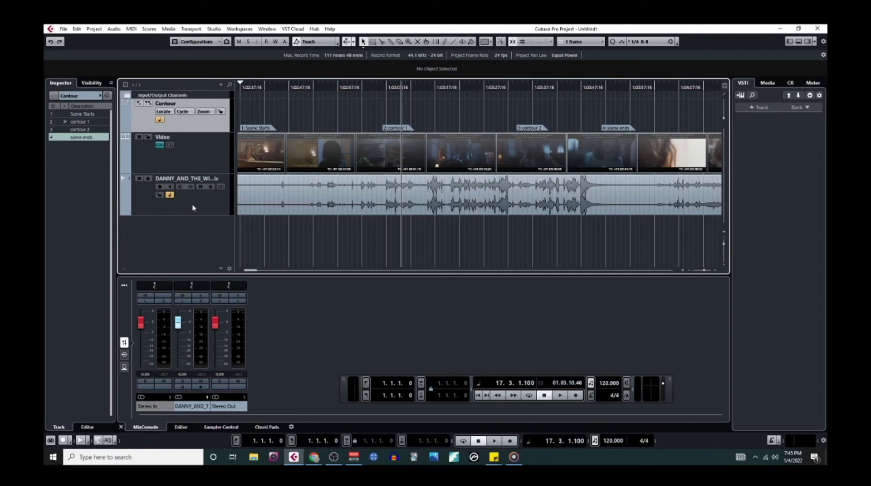
{"action": "left_click", "coordinate": [161, 121]}
{"action": "left_click", "coordinate": [170, 194]}
Lock the audio track against changes
{"action": "scroll", "coordinate": [381, 117], "scroll_direction": "up", "scroll_amount": 3}
{"action": "scroll", "coordinate": [385, 117], "scroll_direction": "up", "scroll_amount": 8}
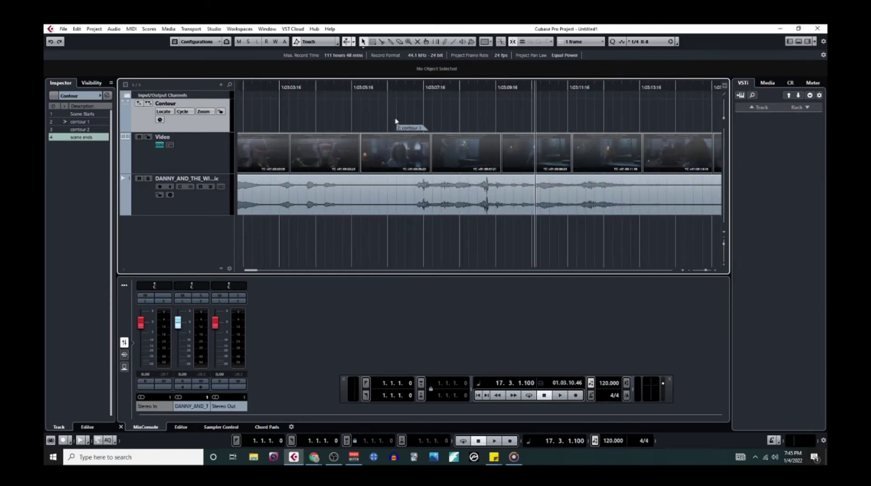
{"action": "scroll", "coordinate": [398, 124], "scroll_direction": "up", "scroll_amount": 2}
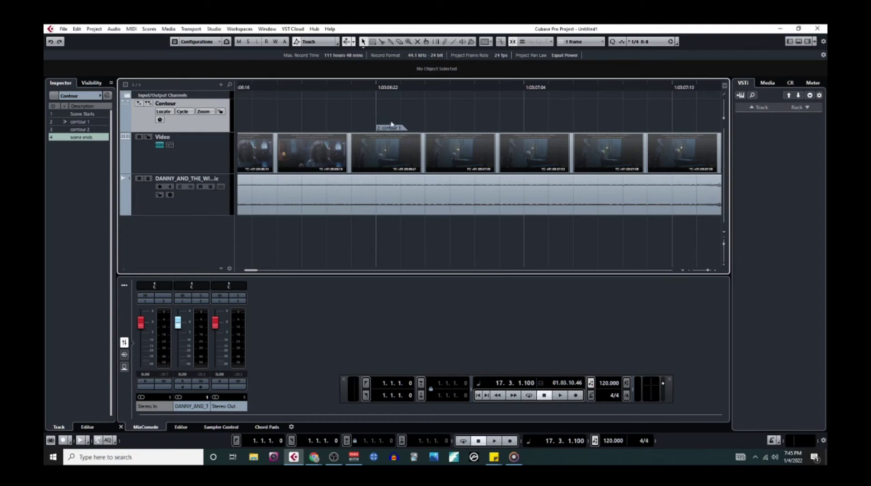
{"action": "scroll", "coordinate": [393, 132], "scroll_direction": "up", "scroll_amount": 2}
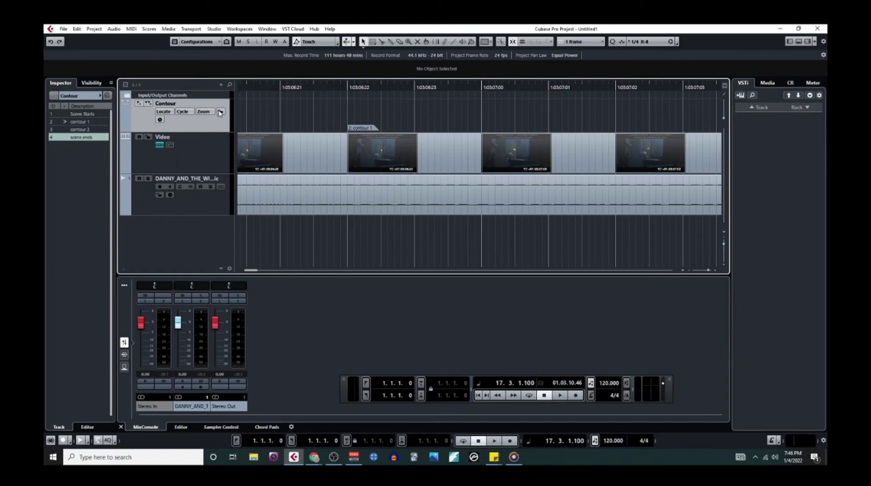
{"action": "left_click", "coordinate": [159, 194]}
Move to the contour 1 marker and set the project tempo to 70
{"action": "left_click", "coordinate": [414, 86]}
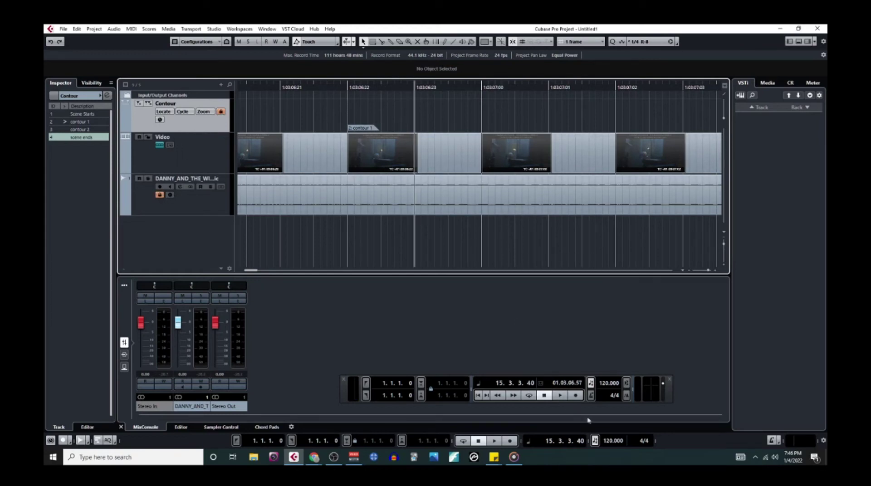
{"action": "double_click", "coordinate": [608, 384]}
{"action": "type", "text": "70"}
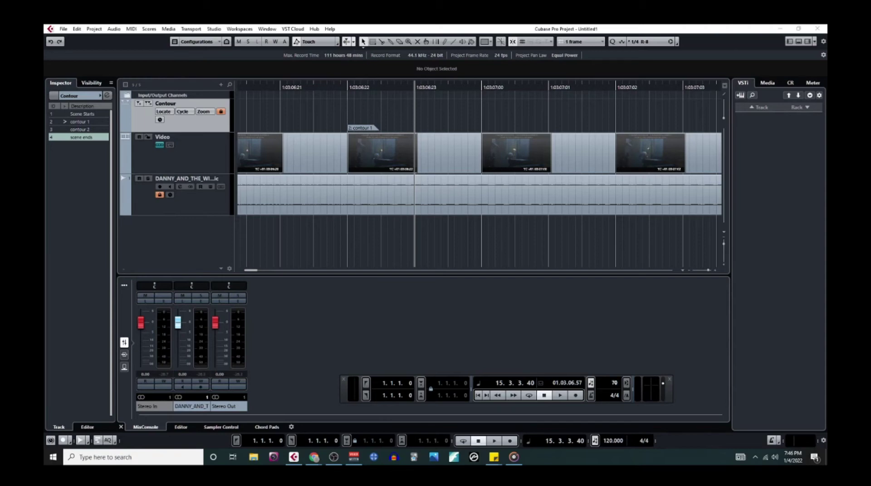
{"action": "key", "text": "Return"}
Zoom out to review all four markers and unlock the Contour marker track
{"action": "key", "text": "g"}
{"action": "key", "text": "g"}
{"action": "key", "text": "g"}
{"action": "key", "text": "g"}
{"action": "key", "text": "g"}
{"action": "key", "text": "g"}
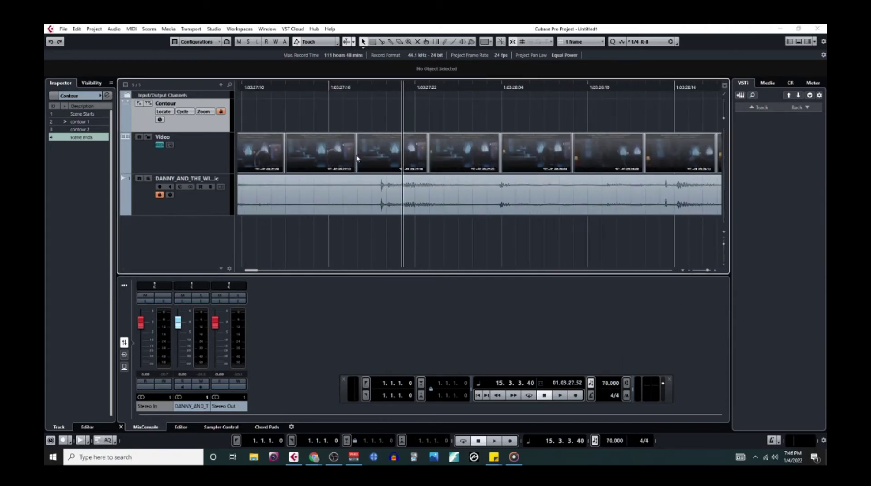
{"action": "key", "text": "g"}
{"action": "key", "text": "g"}
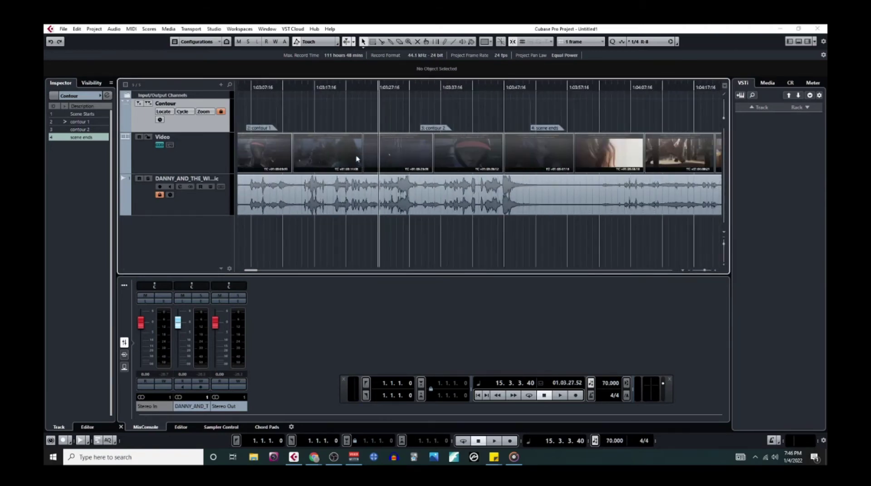
{"action": "key", "text": "h"}
{"action": "key", "text": "h"}
{"action": "key", "text": "h"}
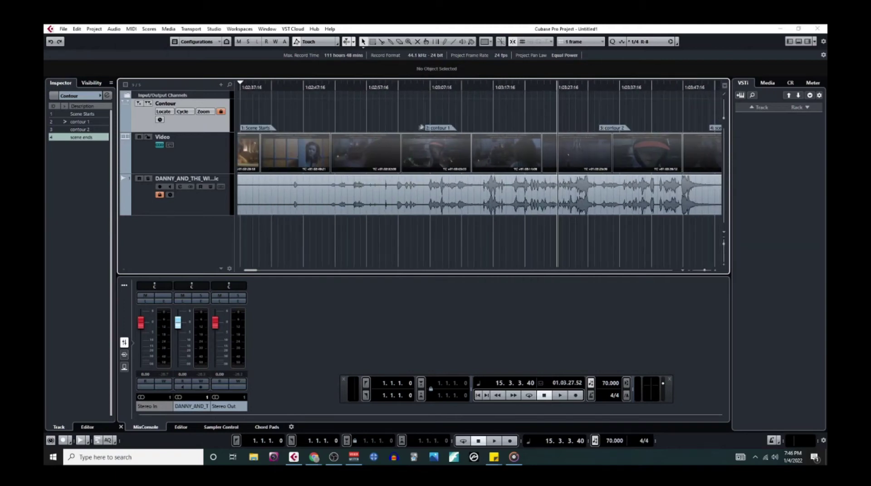
{"action": "key", "text": "h"}
{"action": "key", "text": "h"}
{"action": "key", "text": "h"}
{"action": "key", "text": "h"}
{"action": "key", "text": "h"}
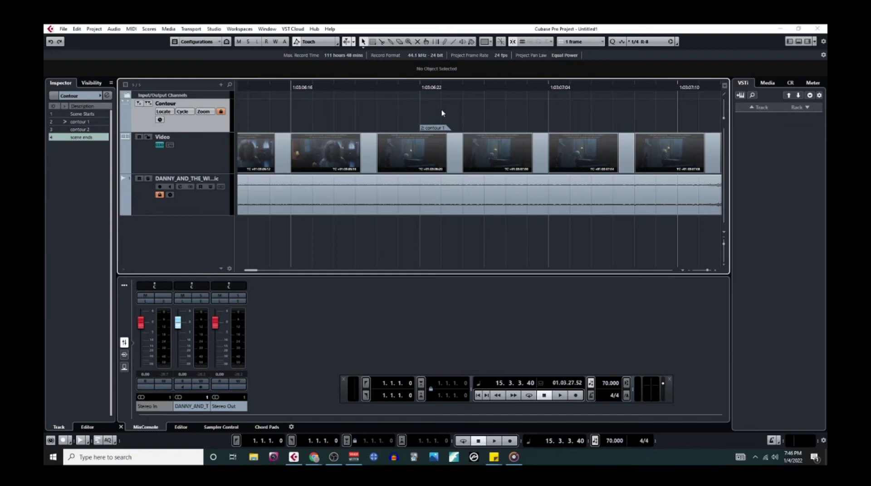
{"action": "key", "text": "g"}
{"action": "key", "text": "g"}
{"action": "key", "text": "g"}
{"action": "key", "text": "g"}
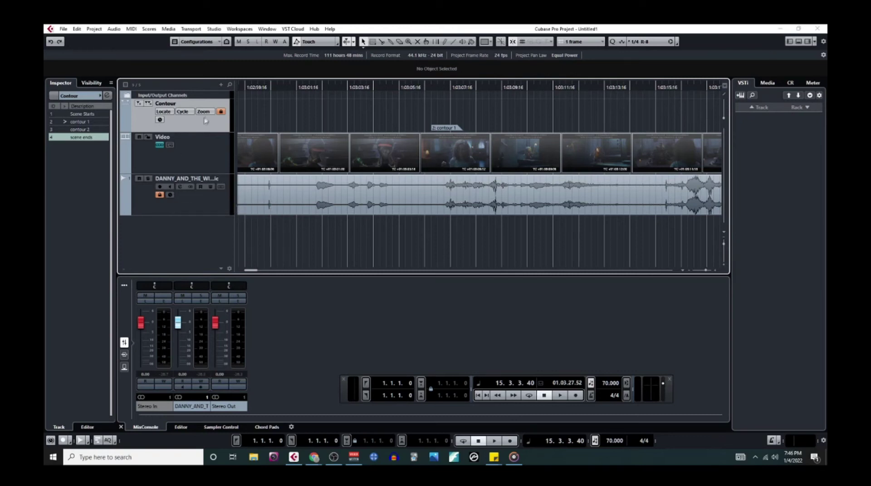
{"action": "left_click", "coordinate": [221, 111]}
Toggle the audio and Contour tracks' time base and switch the ruler to Bars+Beats
{"action": "left_click", "coordinate": [159, 195]}
{"action": "left_click", "coordinate": [160, 119]}
{"action": "left_click", "coordinate": [724, 86]}
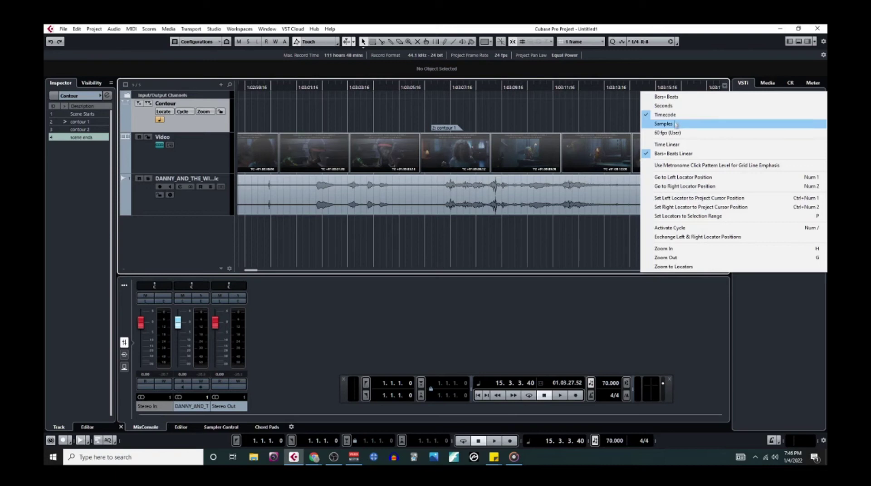
{"action": "left_click", "coordinate": [666, 96]}
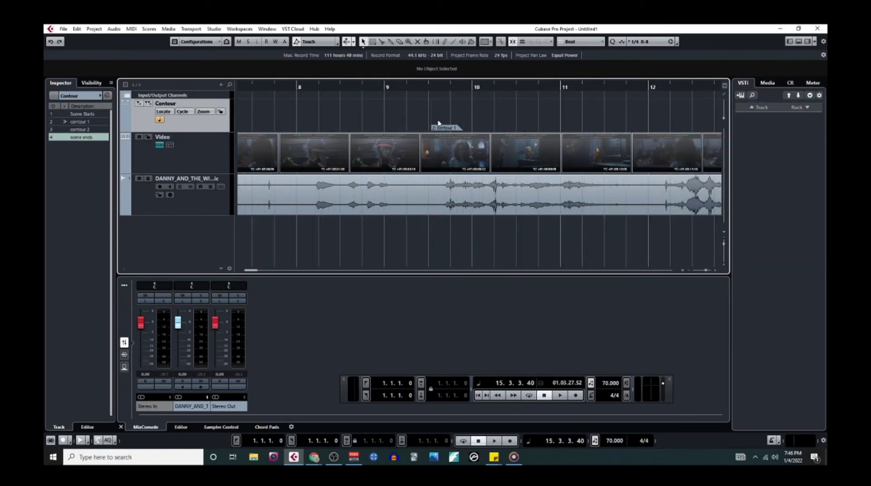
{"action": "scroll", "coordinate": [438, 122], "scroll_direction": "up", "scroll_amount": 5}
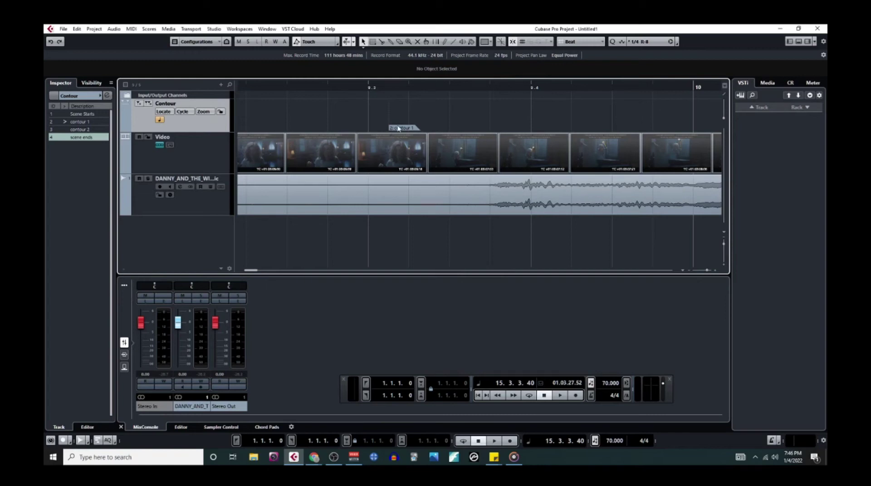
{"action": "scroll", "coordinate": [394, 132], "scroll_direction": "down", "scroll_amount": 5}
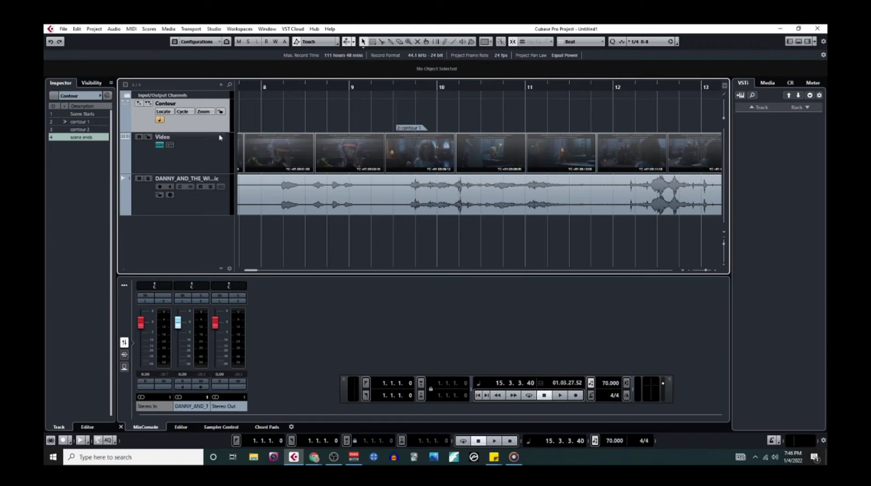
Set the Contour track back to linear time, lock it, and restore the audio track's time base
{"action": "left_click", "coordinate": [158, 123]}
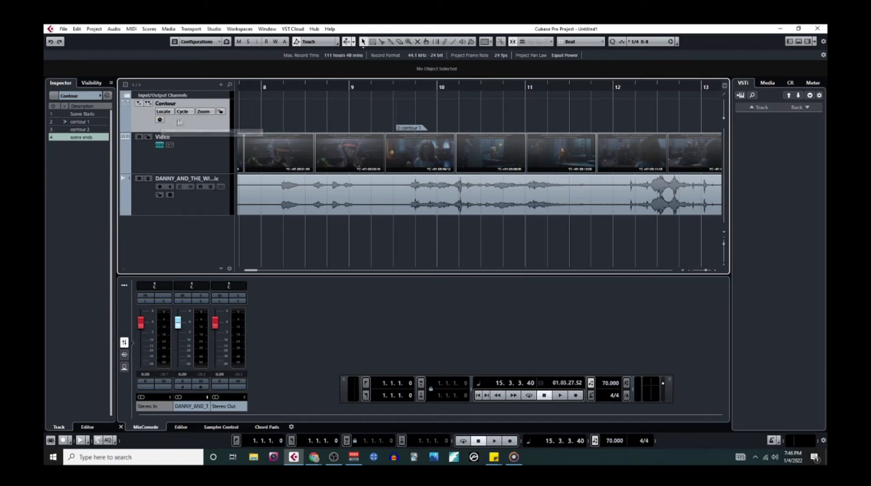
{"action": "left_click", "coordinate": [221, 111]}
{"action": "left_click", "coordinate": [159, 195]}
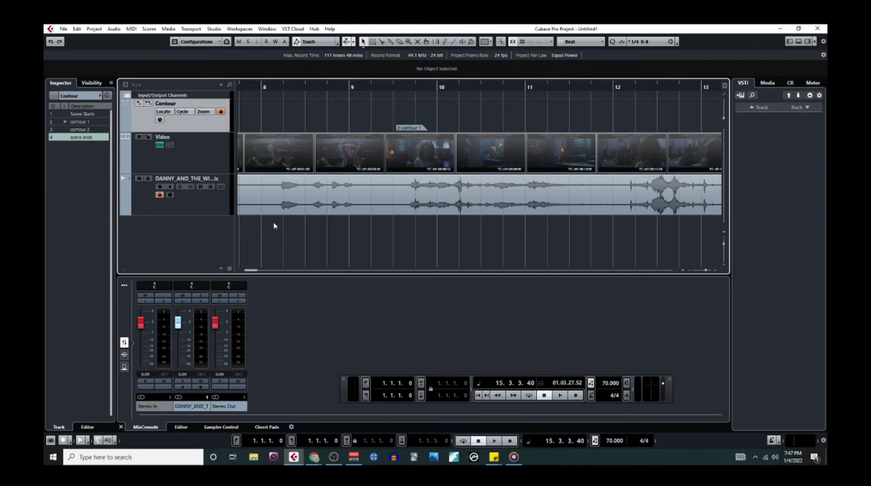
{"action": "key", "text": "g"}
{"action": "key", "text": "g"}
{"action": "key", "text": "g"}
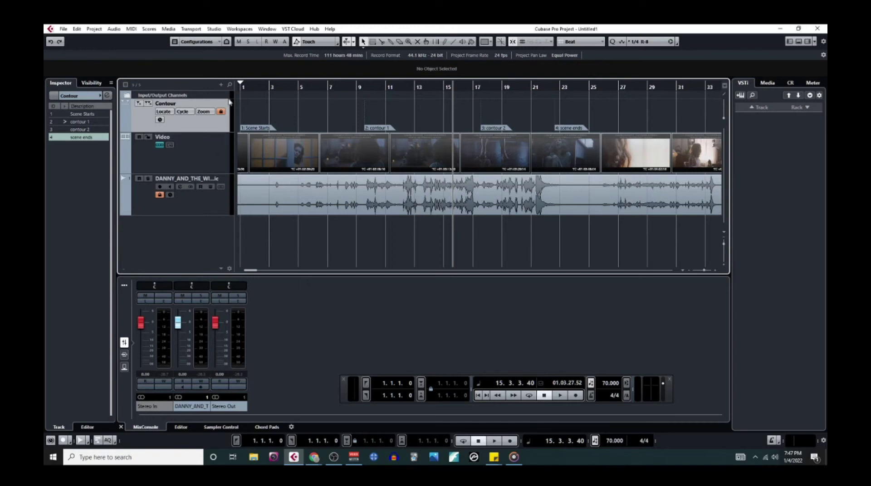
{"action": "left_click", "coordinate": [221, 84]}
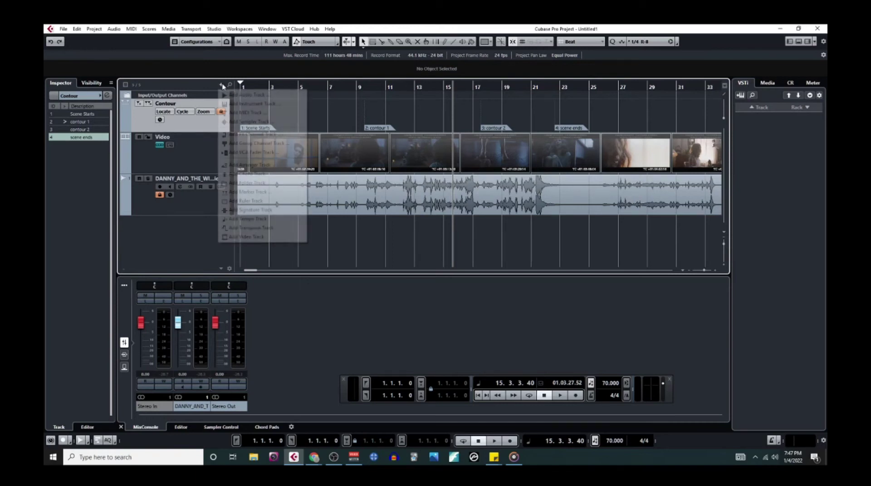
Add a new marker track and name it Dialogue
{"action": "left_click", "coordinate": [247, 192]}
{"action": "left_click", "coordinate": [442, 239]}
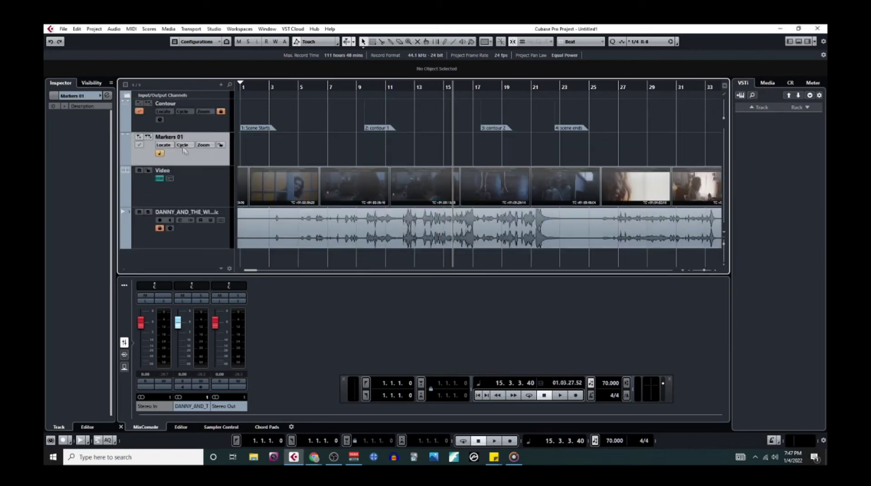
{"action": "double_click", "coordinate": [179, 136]}
{"action": "type", "text": "Dialogue"}
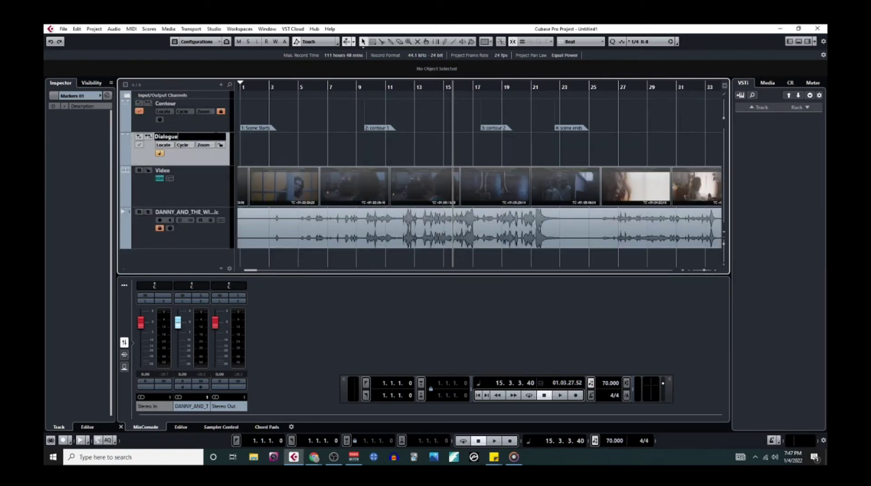
{"action": "key", "text": "Return"}
Play the scene from bar 3 and bar 5 to find where the dialogue begins
{"action": "key", "text": "h"}
{"action": "key", "text": "h"}
{"action": "key", "text": "h"}
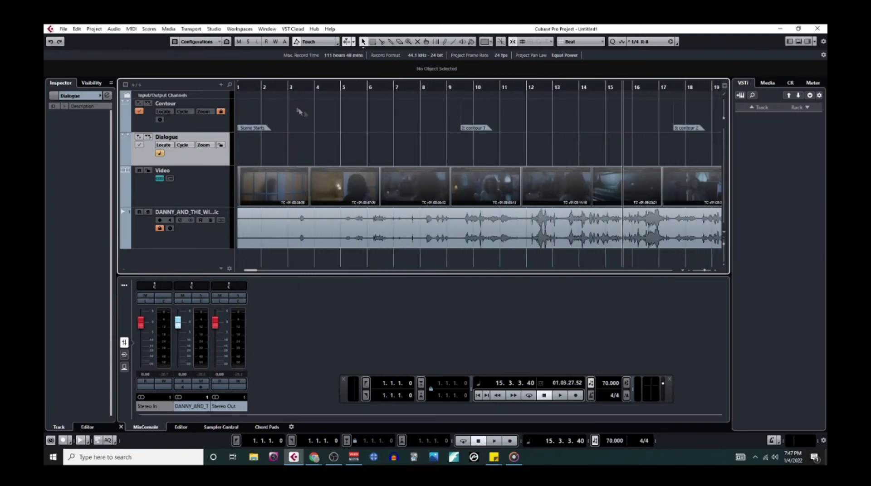
{"action": "left_click", "coordinate": [291, 88]}
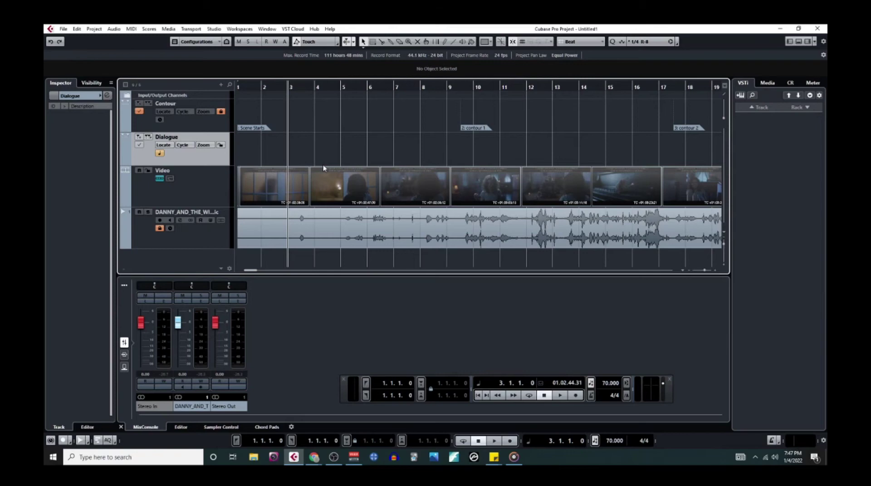
{"action": "key", "text": "space"}
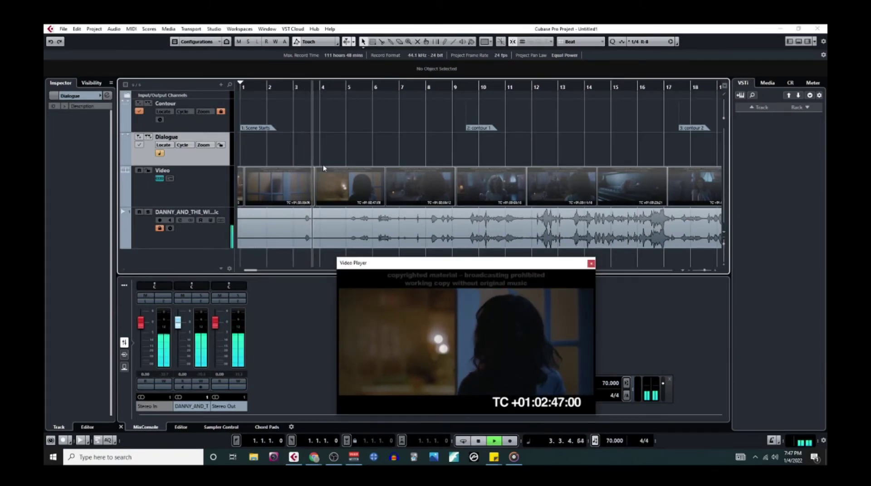
{"action": "key", "text": "space"}
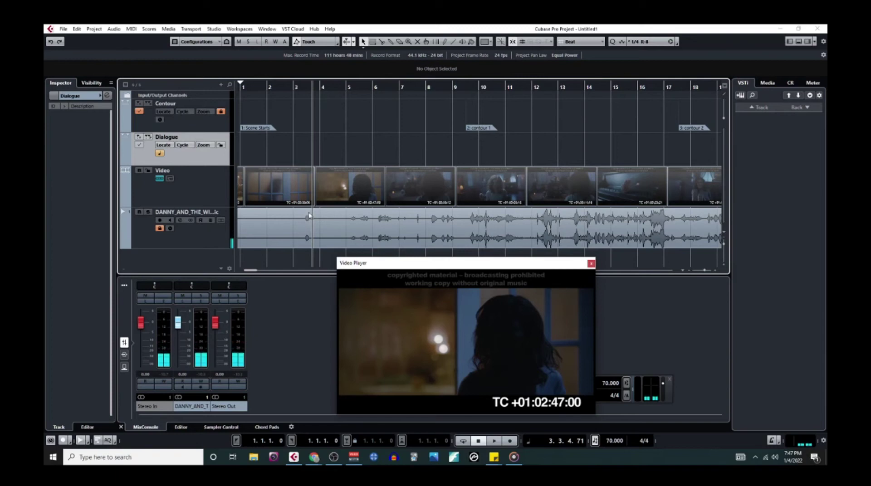
{"action": "left_click", "coordinate": [346, 89]}
{"action": "key", "text": "h"}
{"action": "key", "text": "h"}
{"action": "key", "text": "space"}
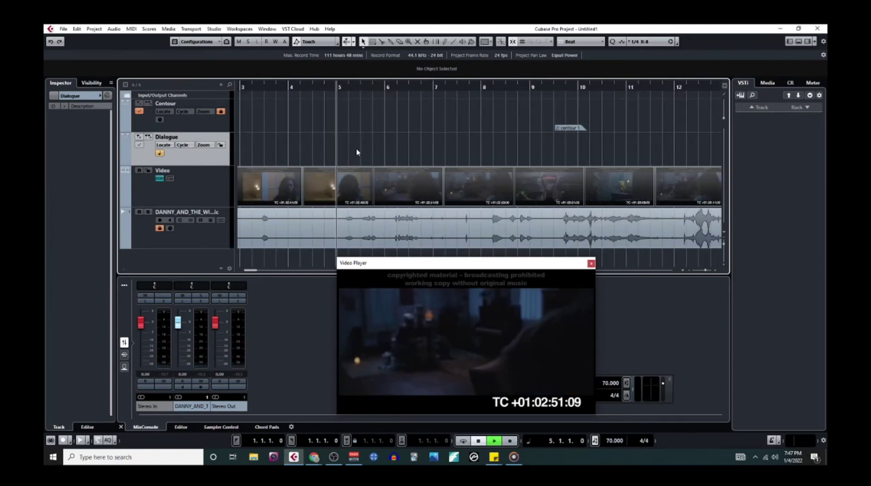
{"action": "key", "text": "space"}
{"action": "key", "text": "h"}
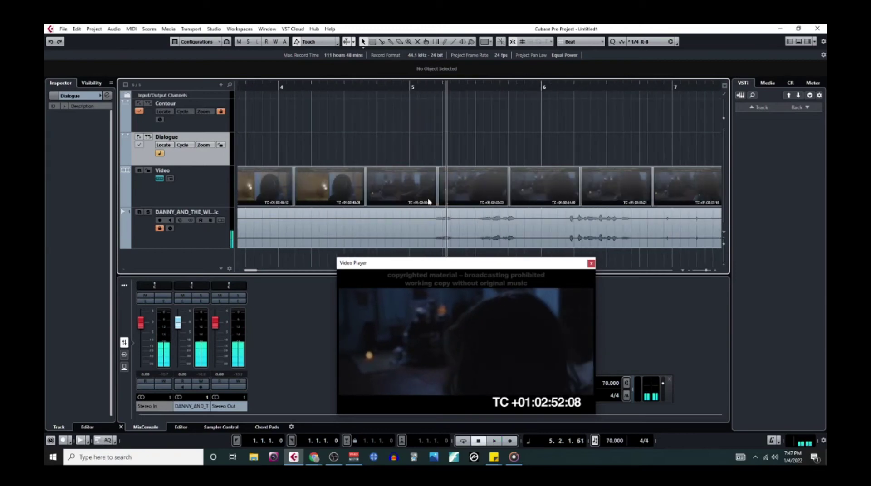
{"action": "key", "text": "h"}
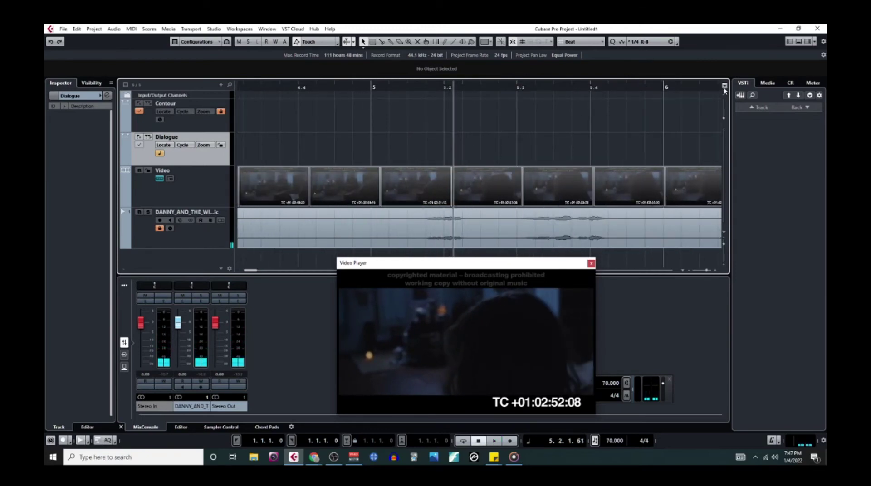
Switch the ruler to Timecode and draw a marker named IN at 01:02:52:01
{"action": "right_click", "coordinate": [703, 88]}
{"action": "left_click", "coordinate": [709, 115]}
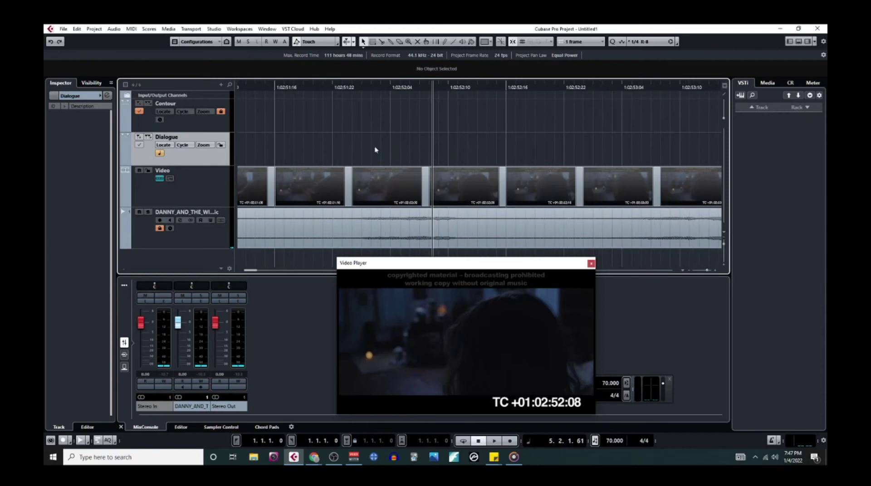
{"action": "right_click", "coordinate": [383, 145]}
{"action": "left_click", "coordinate": [468, 144]}
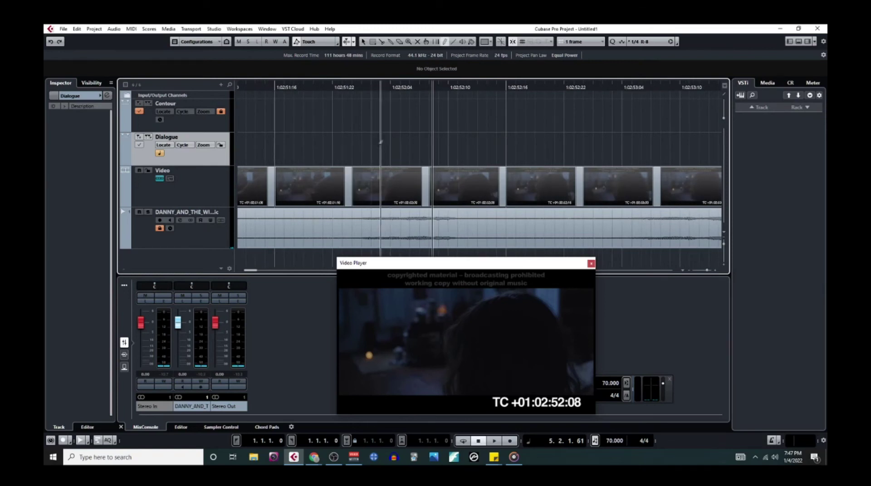
{"action": "left_click", "coordinate": [366, 140]}
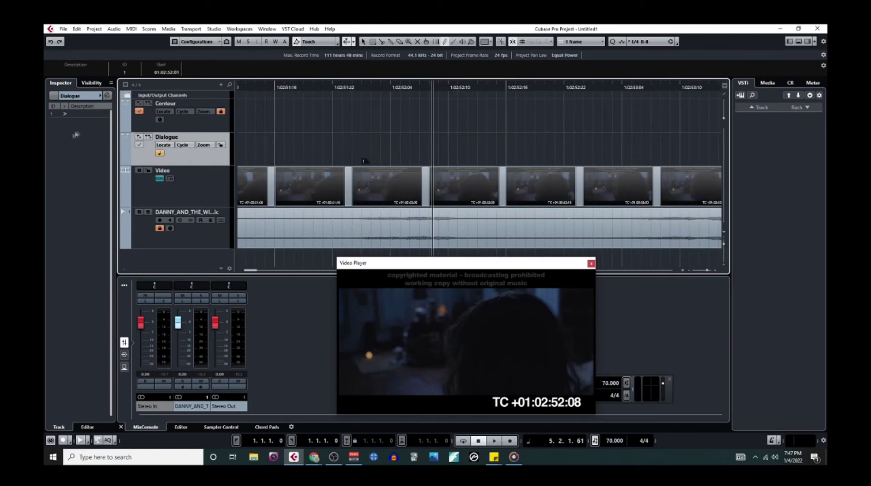
{"action": "double_click", "coordinate": [98, 114]}
{"action": "type", "text": "IN"}
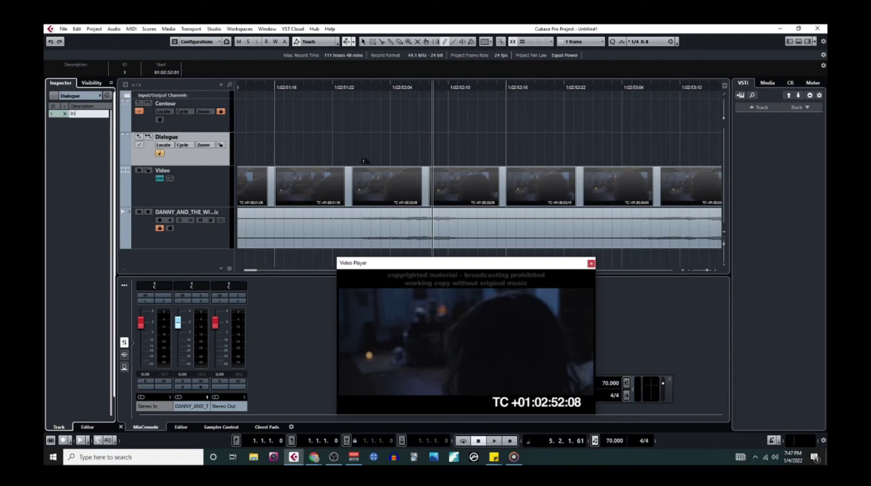
Confirm the IN marker description and scroll the view back to the marker
{"action": "left_click", "coordinate": [95, 169]}
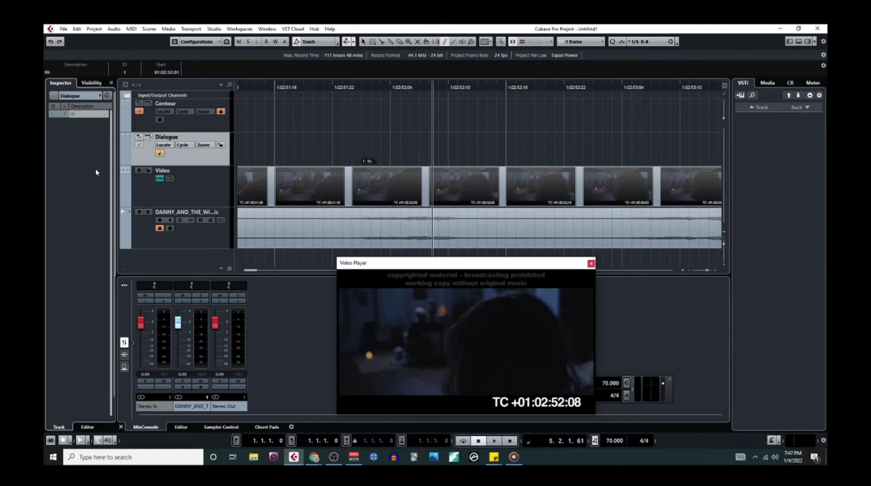
{"action": "scroll", "coordinate": [365, 159], "scroll_direction": "down", "scroll_amount": 2}
{"action": "scroll", "coordinate": [360, 150], "scroll_direction": "down", "scroll_amount": 4}
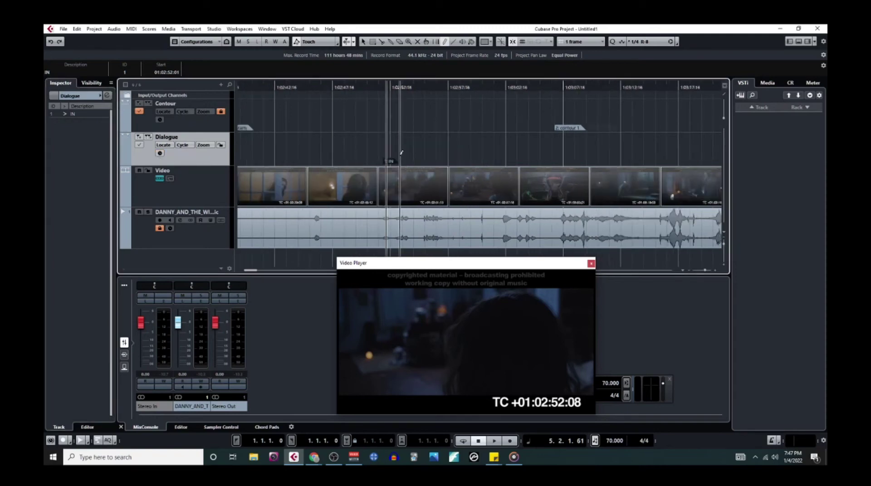
{"action": "scroll", "coordinate": [363, 159], "scroll_direction": "down", "scroll_amount": 2}
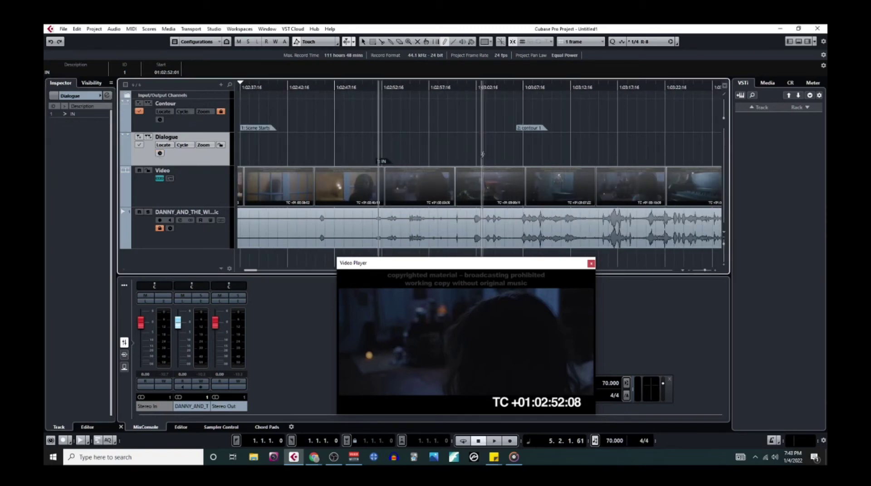
{"action": "scroll", "coordinate": [481, 159], "scroll_direction": "right", "scroll_amount": 6}
{"action": "scroll", "coordinate": [480, 160], "scroll_direction": "left", "scroll_amount": 4}
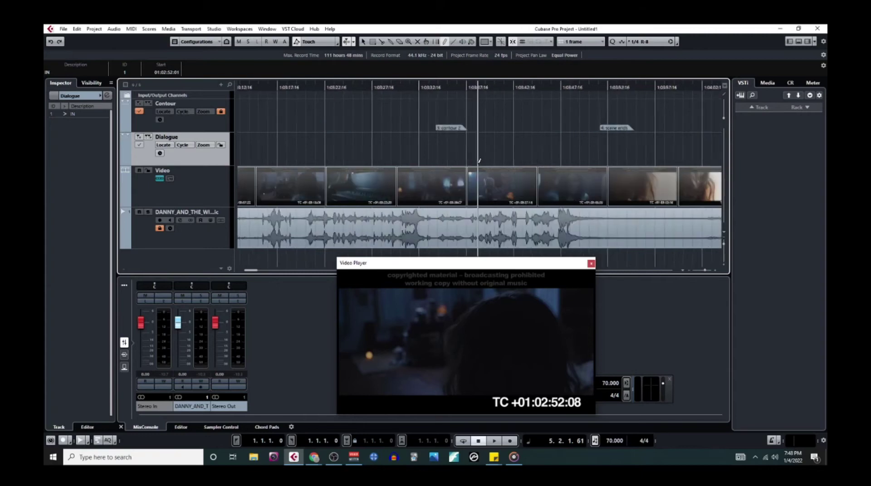
{"action": "scroll", "coordinate": [442, 161], "scroll_direction": "left", "scroll_amount": 4}
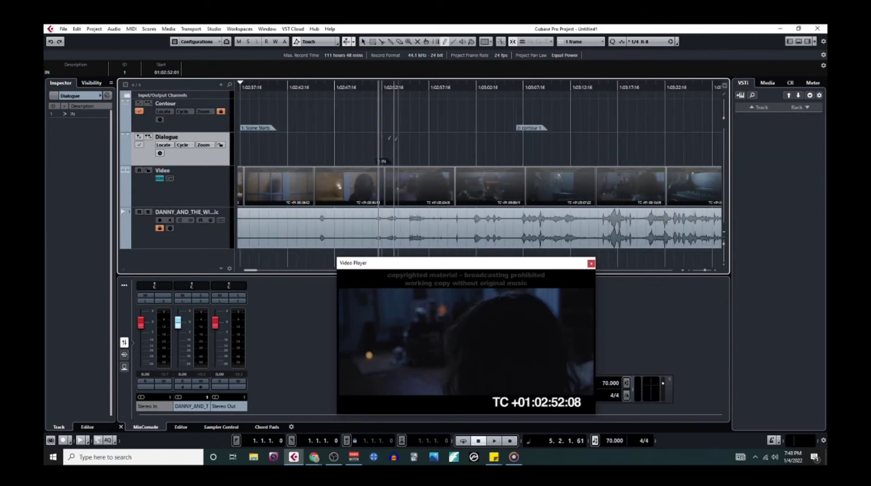
Play the scene through to the end of the dialogue, repositioning the video preview
{"action": "key", "text": "space"}
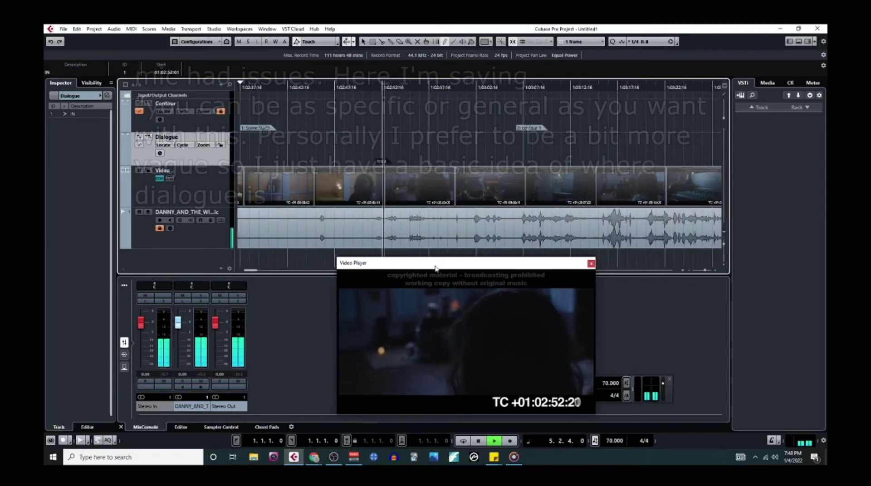
{"action": "left_click_drag", "start_coordinate": [436, 263], "coordinate": [451, 218]}
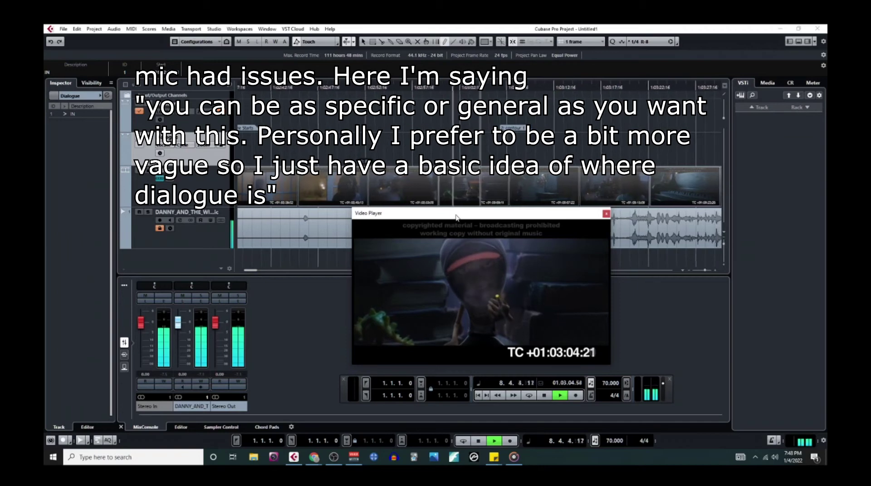
{"action": "left_click_drag", "start_coordinate": [453, 225], "coordinate": [362, 273]}
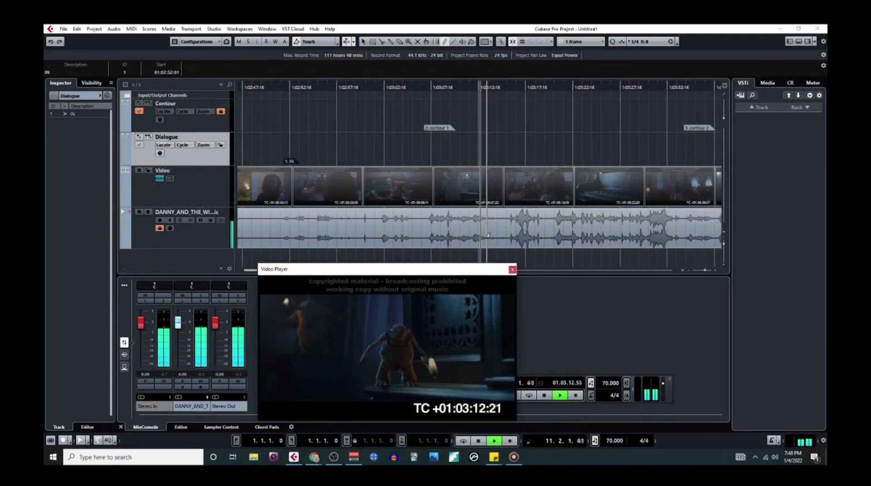
{"action": "key", "text": "space"}
Add a second Dialogue marker where the dialogue ends and name it OUT
{"action": "scroll", "coordinate": [470, 226], "scroll_direction": "up", "scroll_amount": 2}
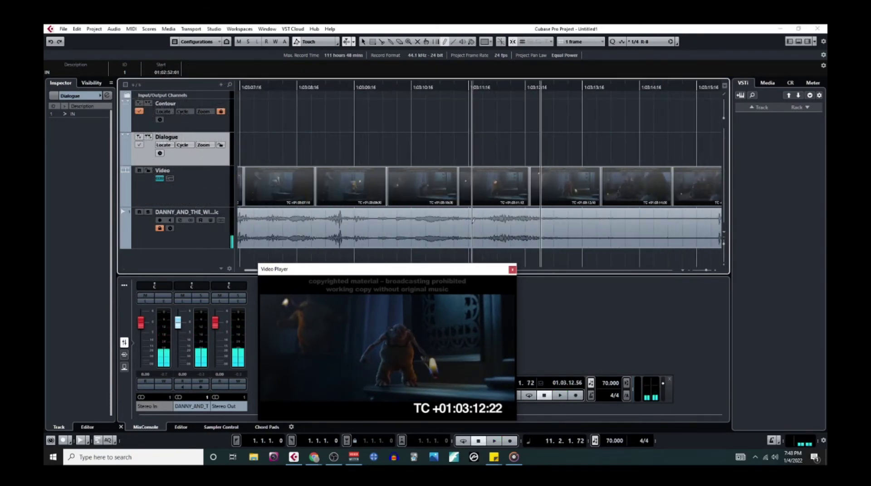
{"action": "left_click", "coordinate": [471, 149]}
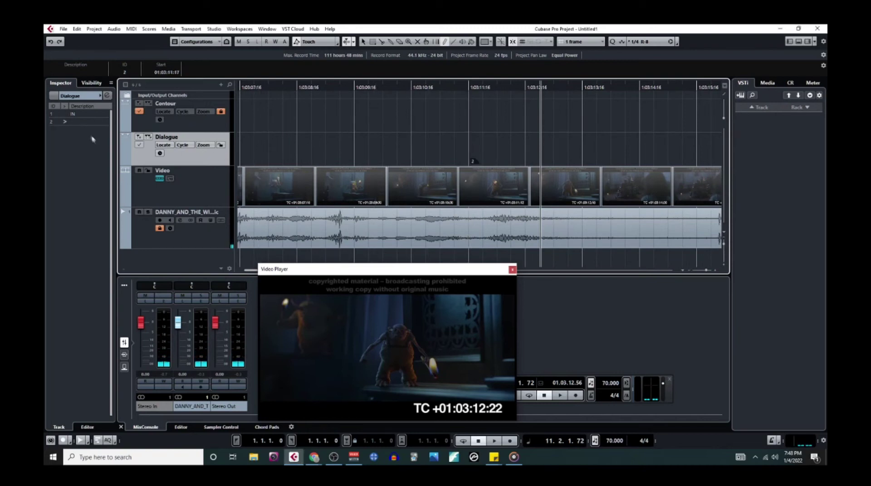
{"action": "double_click", "coordinate": [85, 121]}
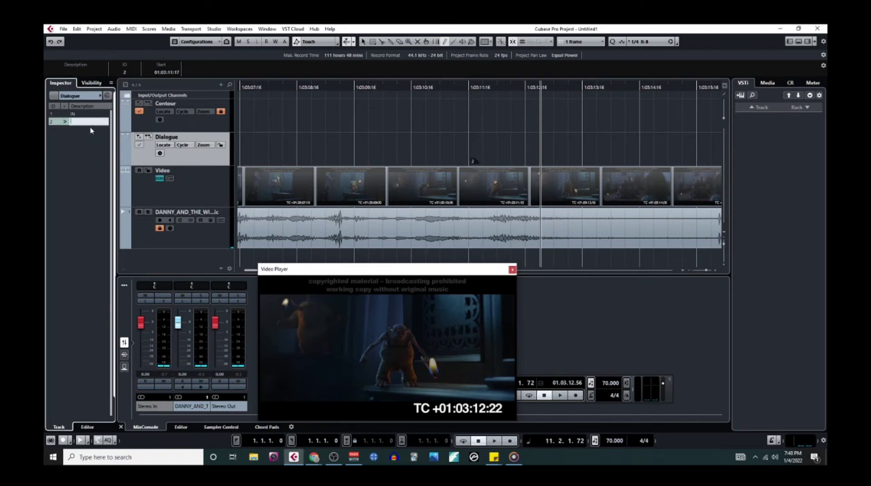
{"action": "type", "text": "OUT"}
{"action": "key", "text": "Return"}
Zoom out to see all markers and lock the Dialogue marker track
{"action": "key", "text": "g"}
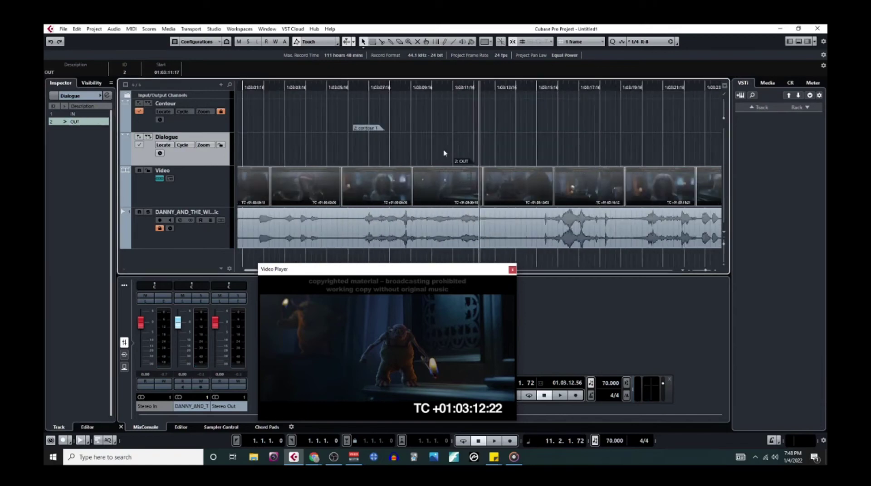
{"action": "key", "text": "g"}
{"action": "key", "text": "g"}
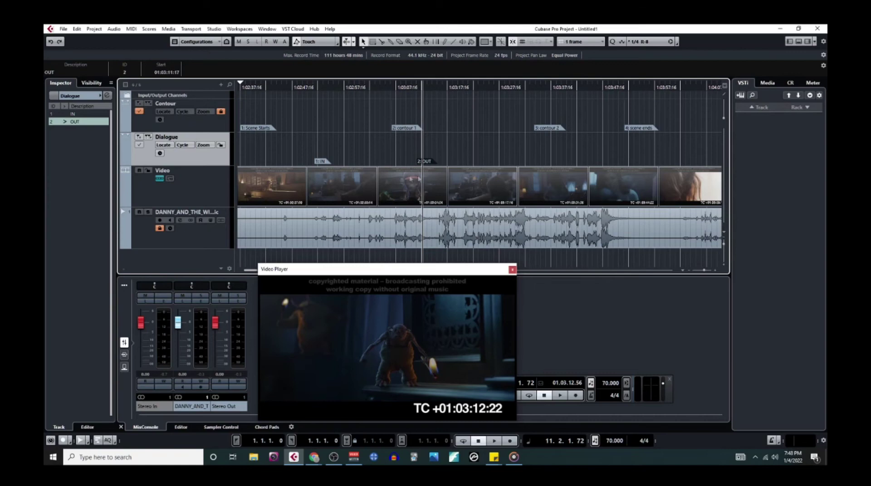
{"action": "key", "text": "g"}
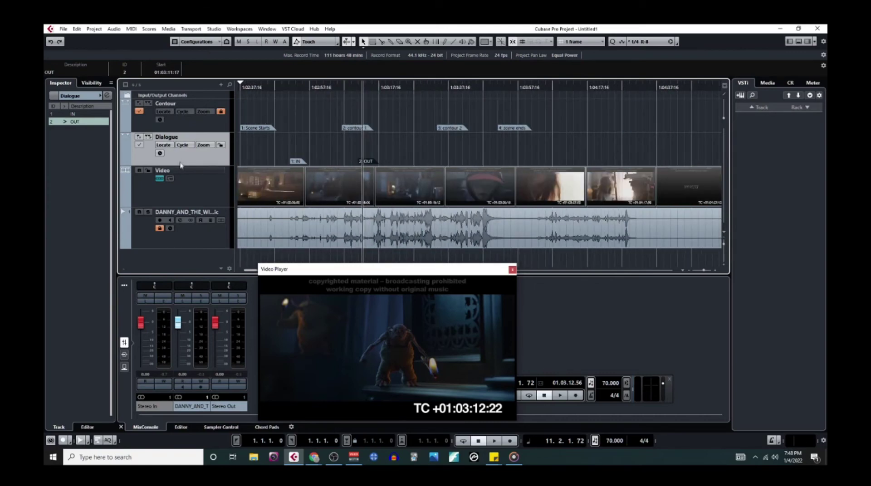
{"action": "left_click", "coordinate": [220, 145]}
Reduce the audio and Dialogue tracks to thin rows and set the ruler to Bars+Beats
{"action": "left_click_drag", "start_coordinate": [209, 248], "coordinate": [210, 202]}
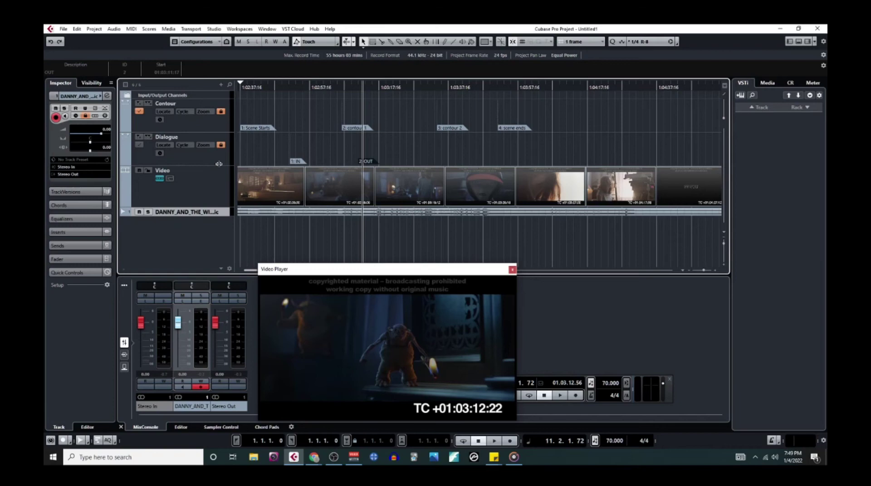
{"action": "left_click_drag", "start_coordinate": [218, 164], "coordinate": [220, 115]}
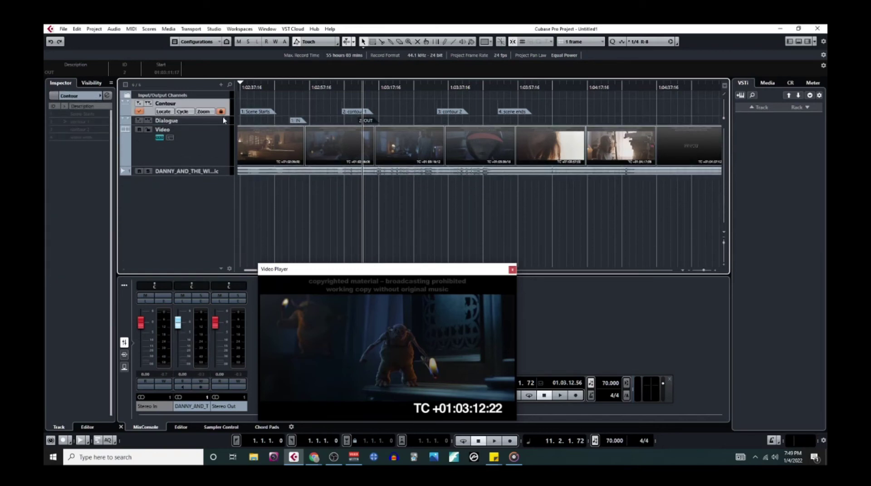
{"action": "left_click", "coordinate": [724, 87]}
{"action": "left_click", "coordinate": [705, 98]}
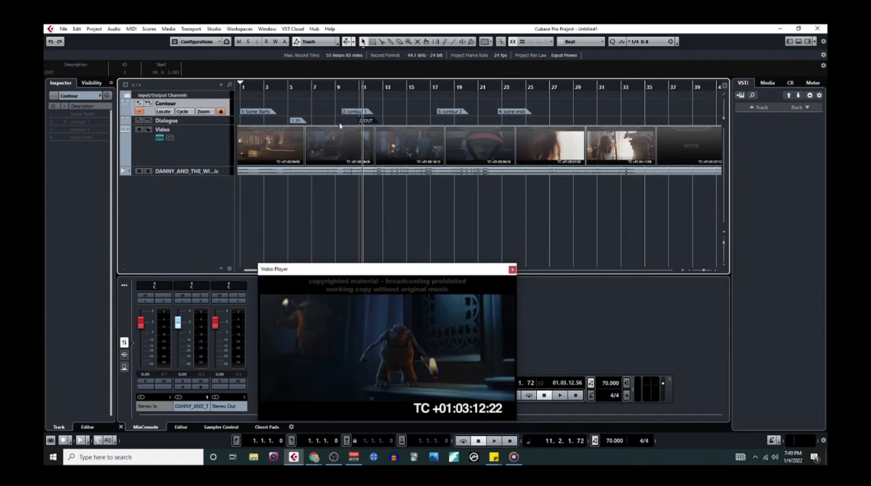
Place the project cursor at bar 9, around 01:03:05:02, just before the contour 1 marker
{"action": "scroll", "coordinate": [334, 121], "scroll_direction": "up", "scroll_amount": 5}
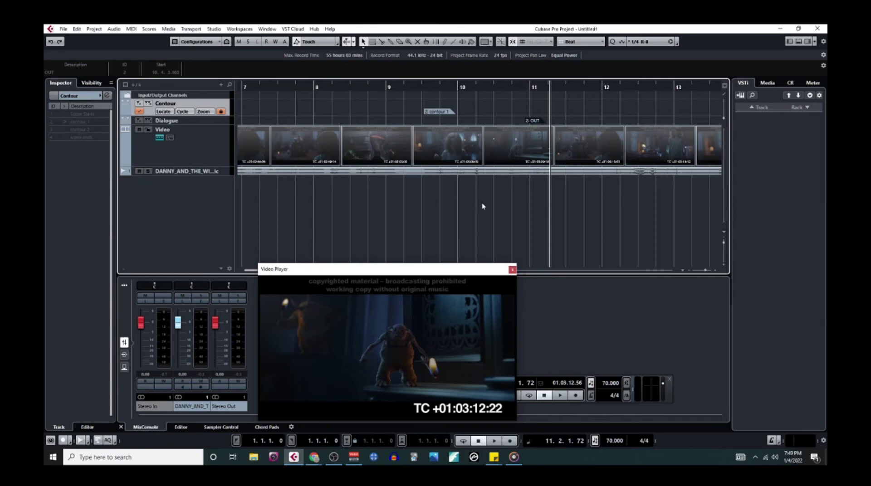
{"action": "scroll", "coordinate": [470, 205], "scroll_direction": "down", "scroll_amount": 5}
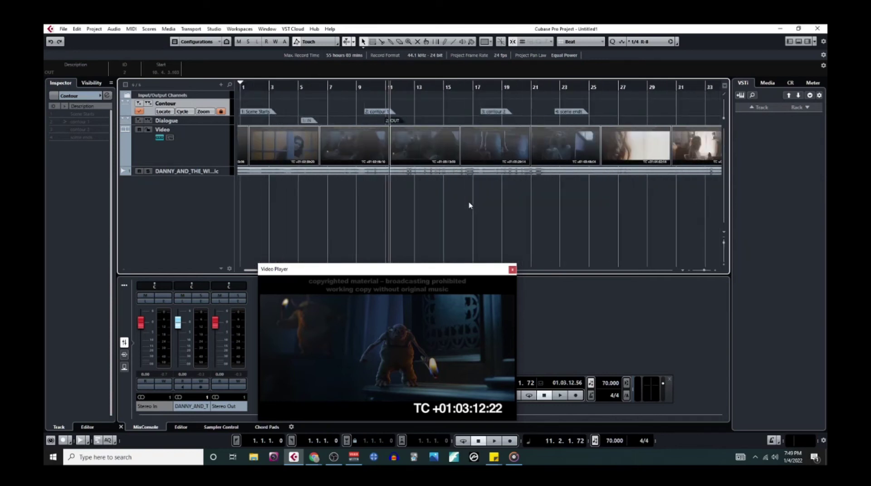
{"action": "scroll", "coordinate": [470, 206], "scroll_direction": "down", "scroll_amount": 3}
{"action": "scroll", "coordinate": [297, 193], "scroll_direction": "up", "scroll_amount": 5}
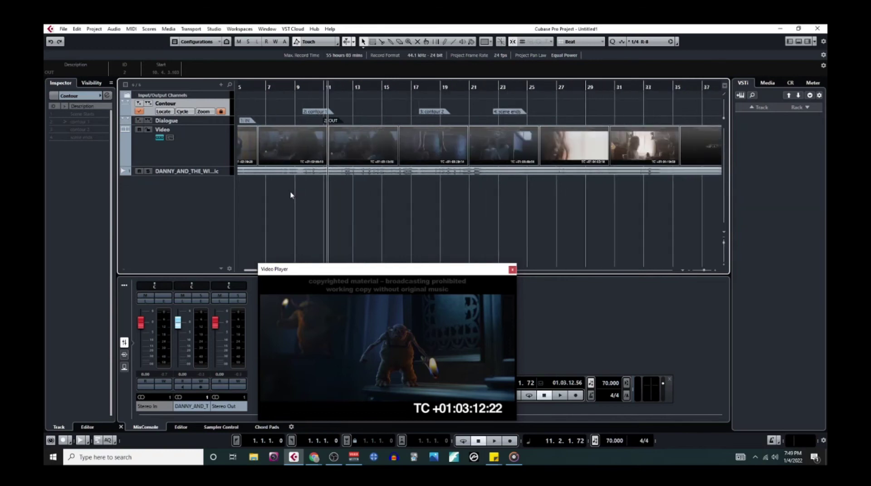
{"action": "scroll", "coordinate": [341, 196], "scroll_direction": "down", "scroll_amount": 4}
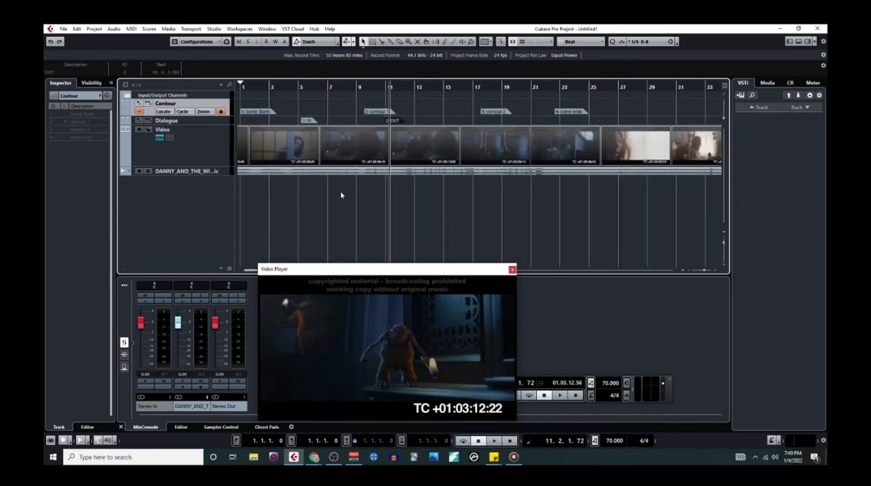
{"action": "scroll", "coordinate": [303, 176], "scroll_direction": "up", "scroll_amount": 5}
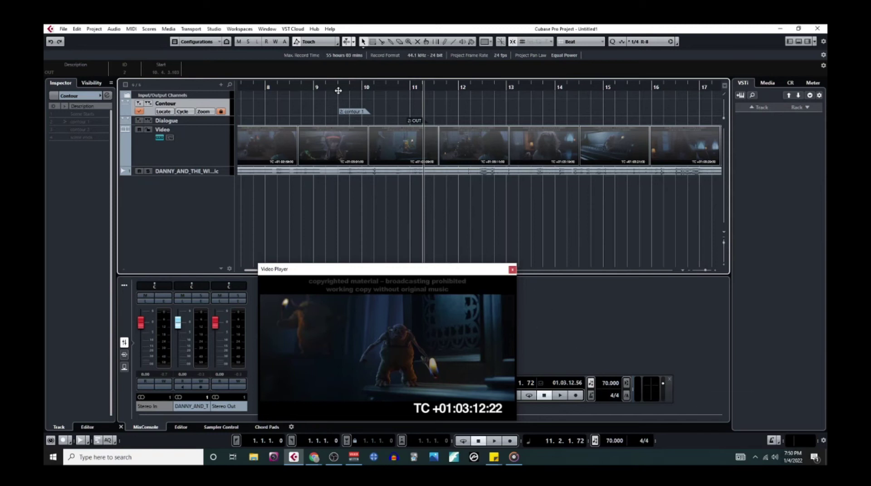
{"action": "key", "text": "g"}
{"action": "key", "text": "g"}
{"action": "key", "text": "g"}
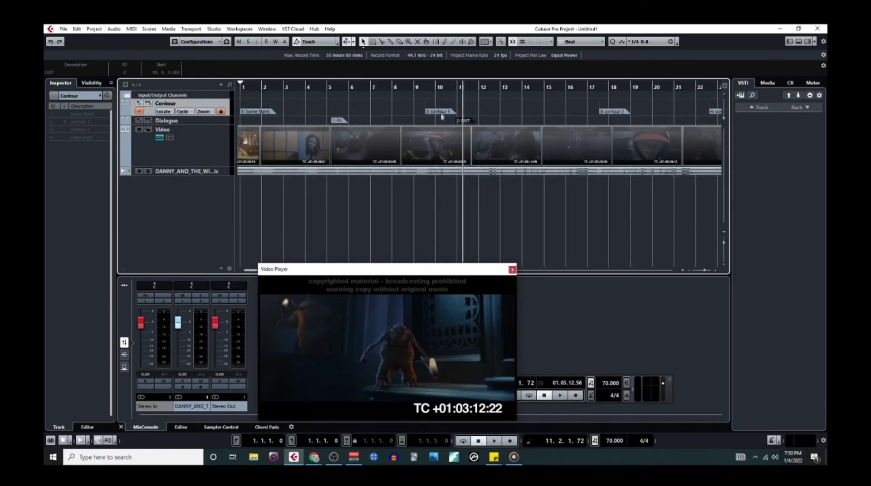
{"action": "key", "text": "h"}
{"action": "key", "text": "h"}
{"action": "key", "text": "h"}
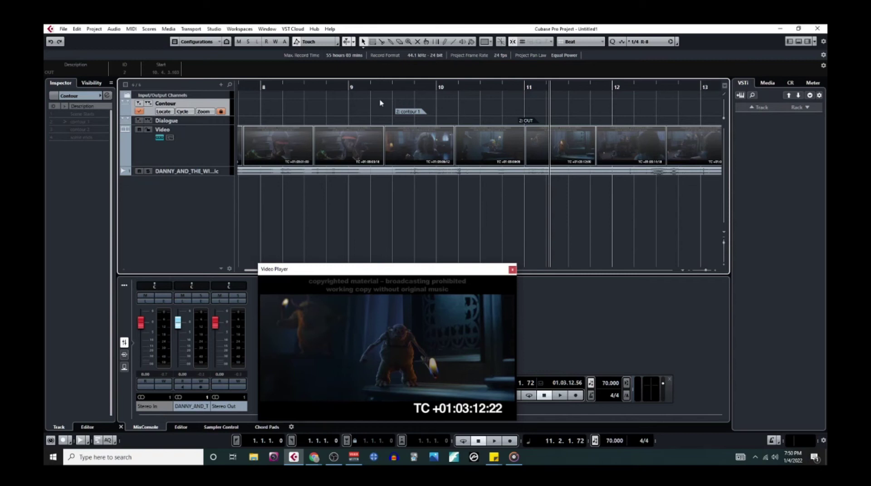
{"action": "left_click", "coordinate": [349, 87]}
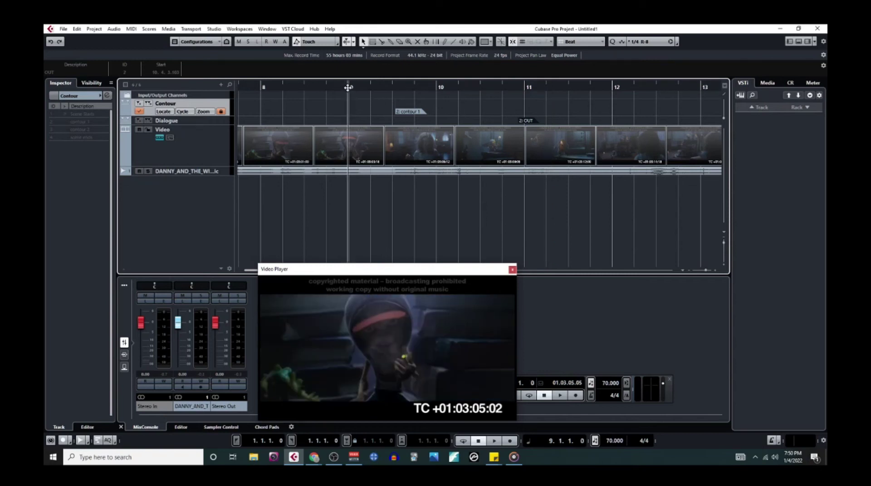
Select the Time Warp tool and set the Snap Type to Events
{"action": "left_click", "coordinate": [437, 43]}
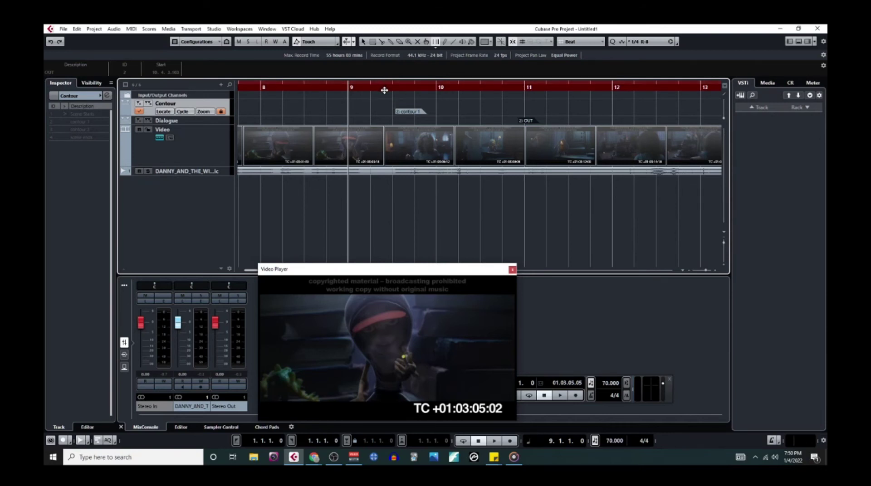
{"action": "mouse_move", "coordinate": [384, 90]}
{"action": "left_mouse_down"}
{"action": "mouse_move", "coordinate": [347, 108]}
{"action": "mouse_move", "coordinate": [349, 201]}
{"action": "mouse_move", "coordinate": [541, 201]}
{"action": "mouse_move", "coordinate": [519, 205]}
{"action": "left_mouse_up"}
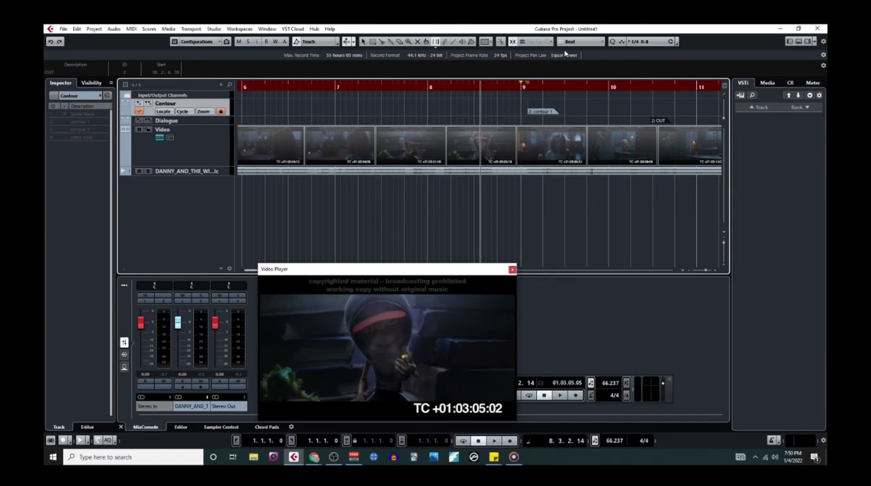
{"action": "left_click", "coordinate": [551, 42]}
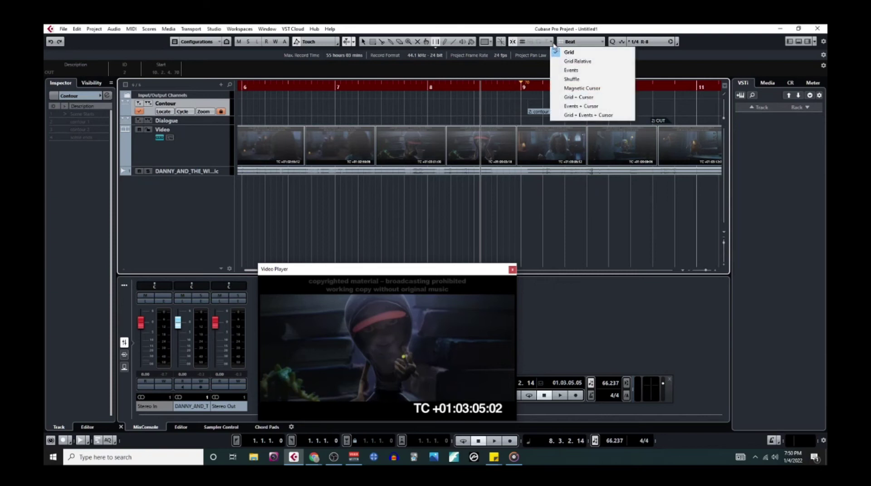
{"action": "left_click", "coordinate": [553, 43]}
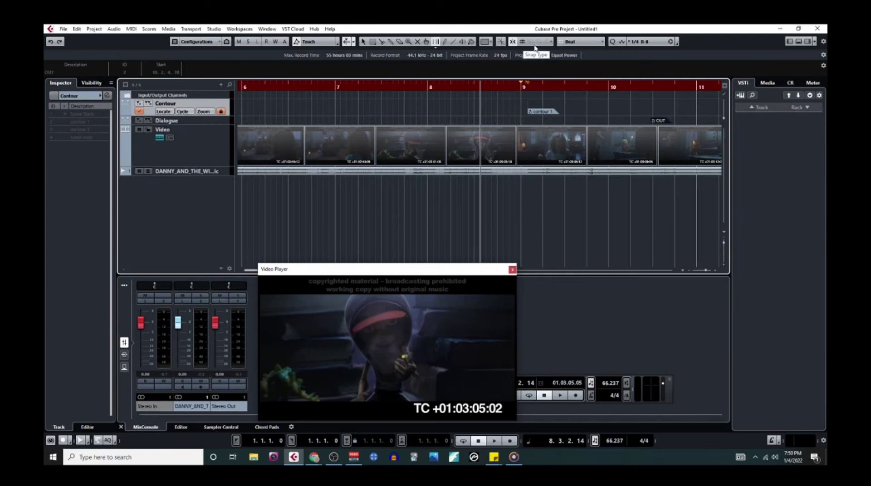
{"action": "left_click", "coordinate": [551, 42]}
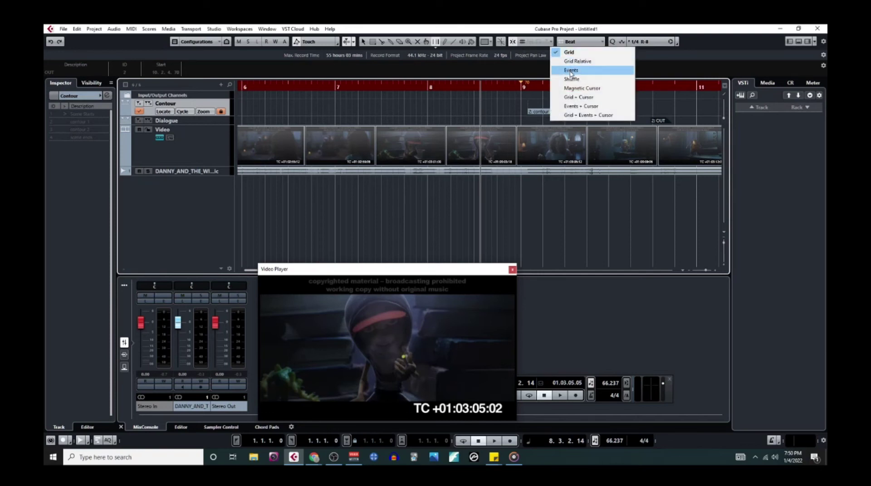
{"action": "left_click", "coordinate": [570, 71]}
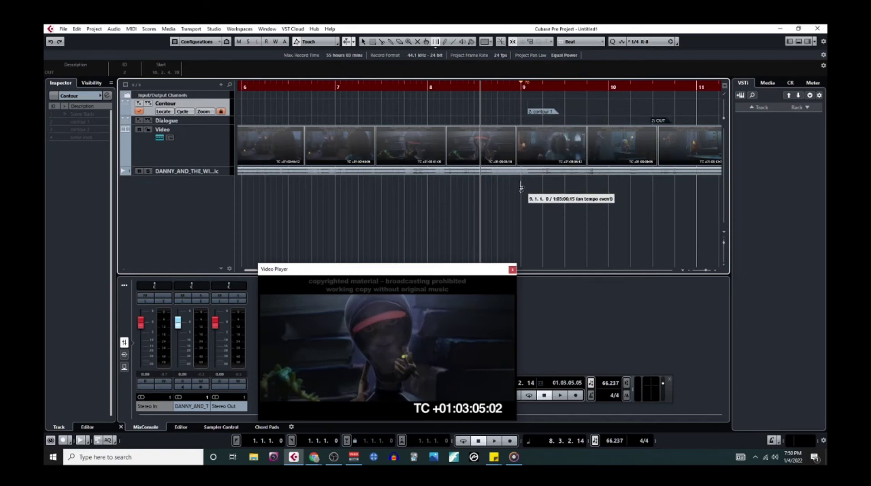
Align bar 9 with the contour 1 marker at 65.641 BPM, then close the Video Player
{"action": "left_click_drag", "start_coordinate": [521, 188], "coordinate": [524, 189]}
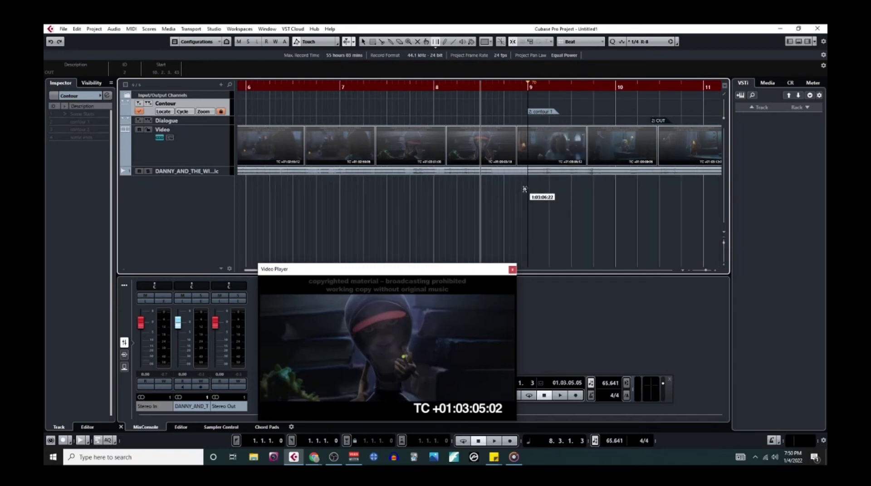
{"action": "mouse_move", "coordinate": [528, 188]}
{"action": "left_mouse_down"}
{"action": "mouse_move", "coordinate": [555, 189]}
{"action": "mouse_move", "coordinate": [495, 192]}
{"action": "mouse_move", "coordinate": [522, 192]}
{"action": "left_mouse_up"}
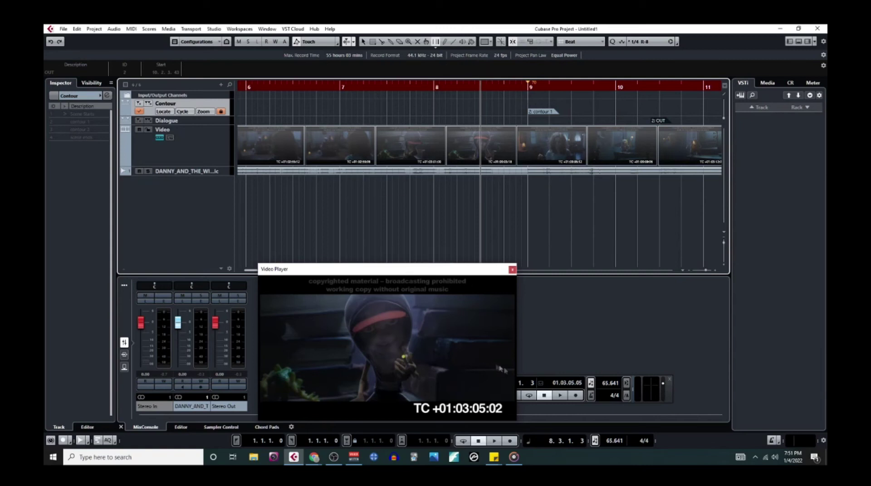
{"action": "left_click_drag", "start_coordinate": [454, 269], "coordinate": [601, 225]}
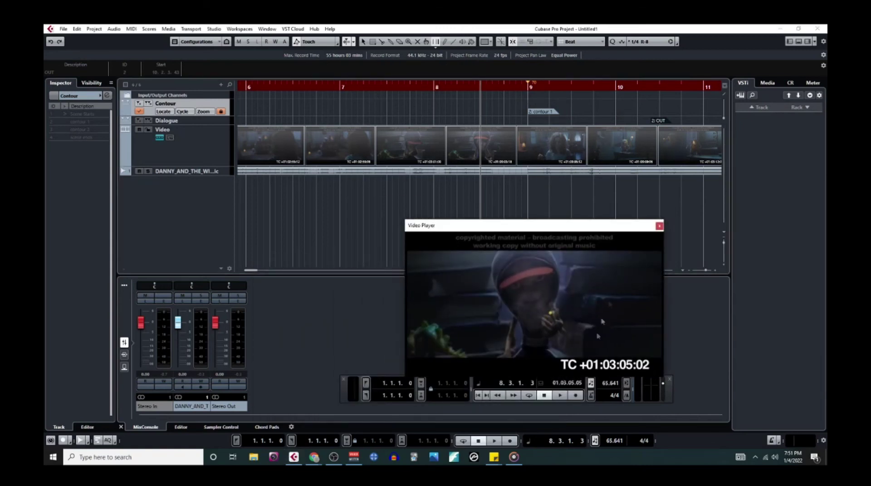
{"action": "left_click", "coordinate": [364, 42]}
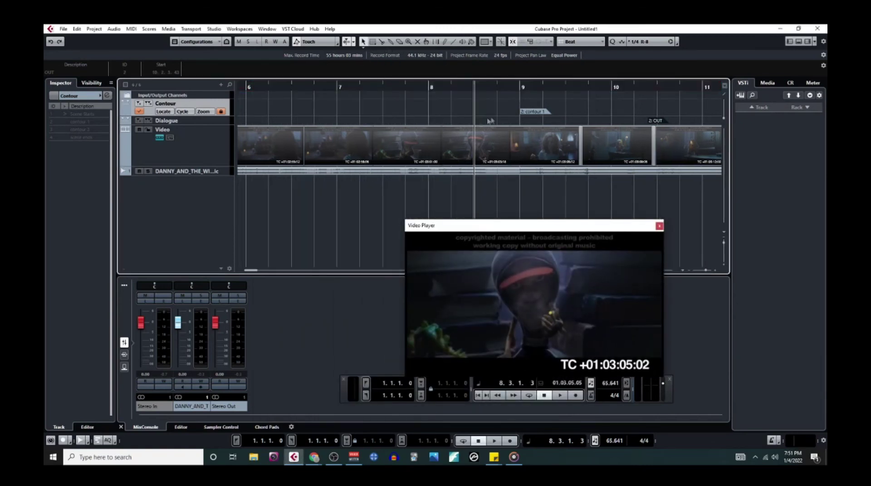
{"action": "left_click", "coordinate": [659, 226]}
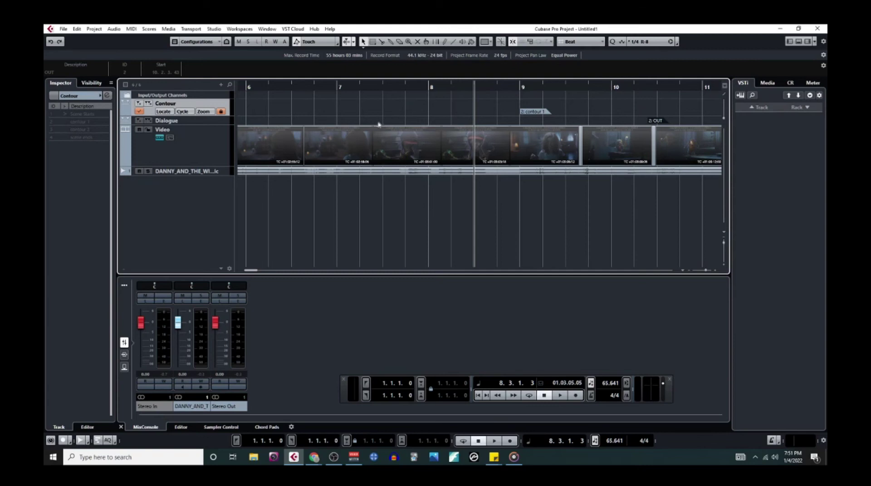
Locate to bar 8, then to bar 17 by the contour 2 marker, where tempo reads 70
{"action": "key", "text": "g"}
{"action": "key", "text": "g"}
{"action": "left_click", "coordinate": [341, 86]}
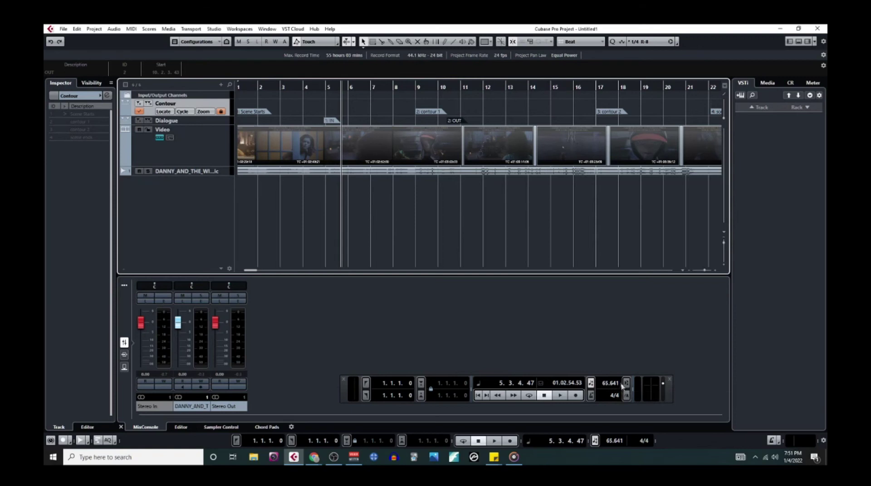
{"action": "key", "text": "h"}
{"action": "scroll", "coordinate": [425, 210], "scroll_direction": "left", "scroll_amount": 3}
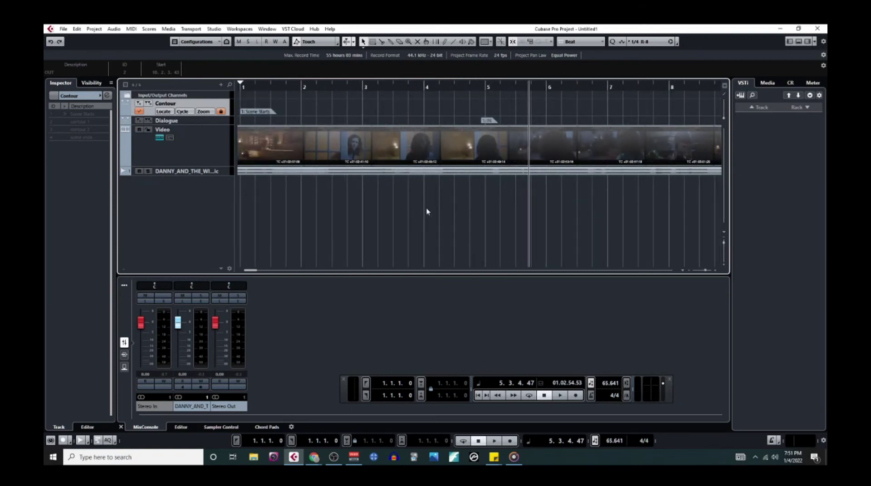
{"action": "key", "text": "g"}
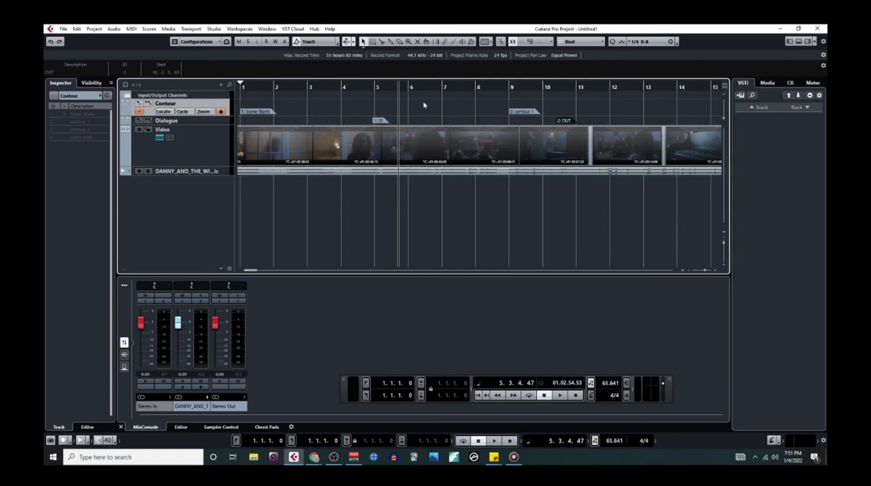
{"action": "left_click", "coordinate": [480, 89]}
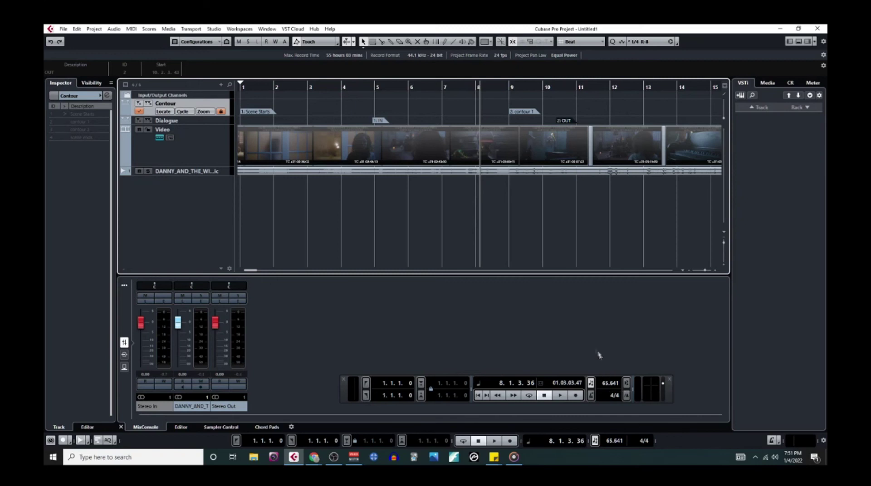
{"action": "scroll", "coordinate": [501, 239], "scroll_direction": "right", "scroll_amount": 5}
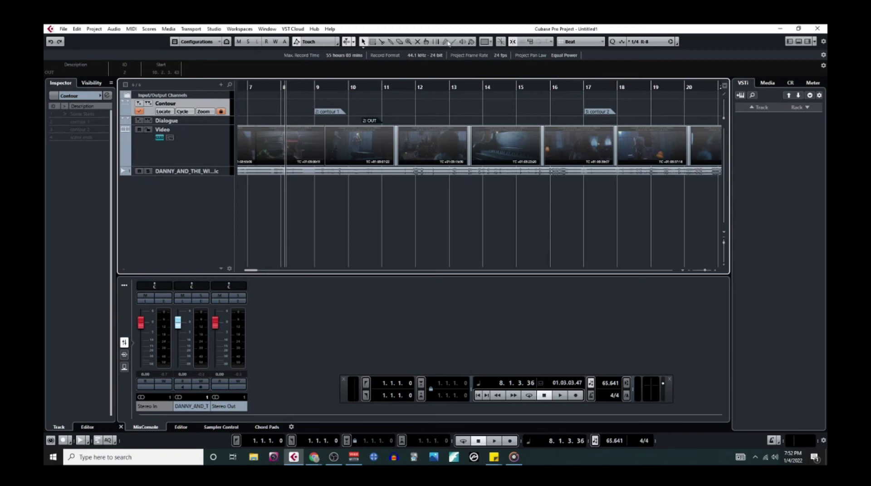
{"action": "left_click", "coordinate": [584, 86]}
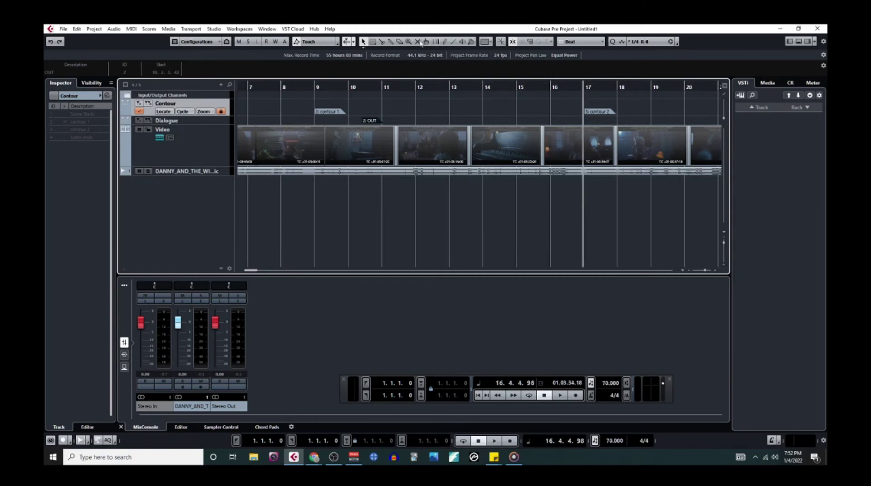
Time Warp the bar grid so bar 17 meets the contour 2 marker at 69.818 BPM
{"action": "left_click", "coordinate": [437, 41]}
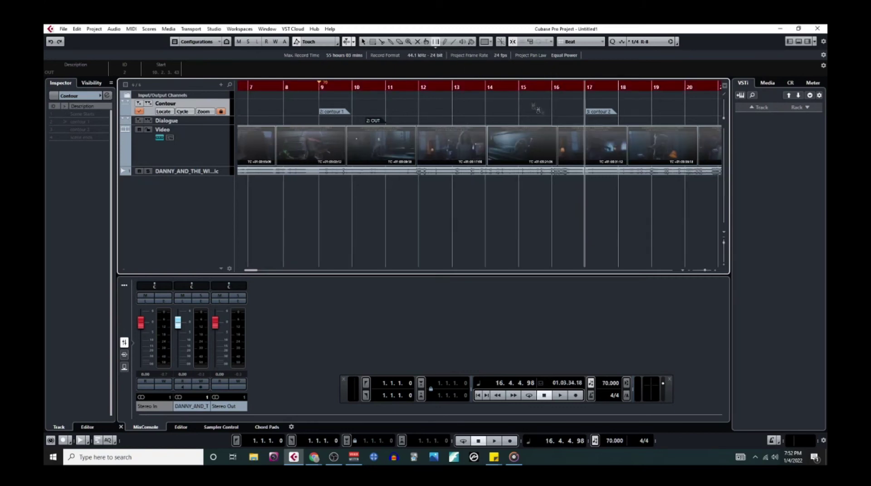
{"action": "mouse_move", "coordinate": [585, 104]}
{"action": "left_mouse_down"}
{"action": "mouse_move", "coordinate": [650, 105]}
{"action": "mouse_move", "coordinate": [482, 108]}
{"action": "left_mouse_up"}
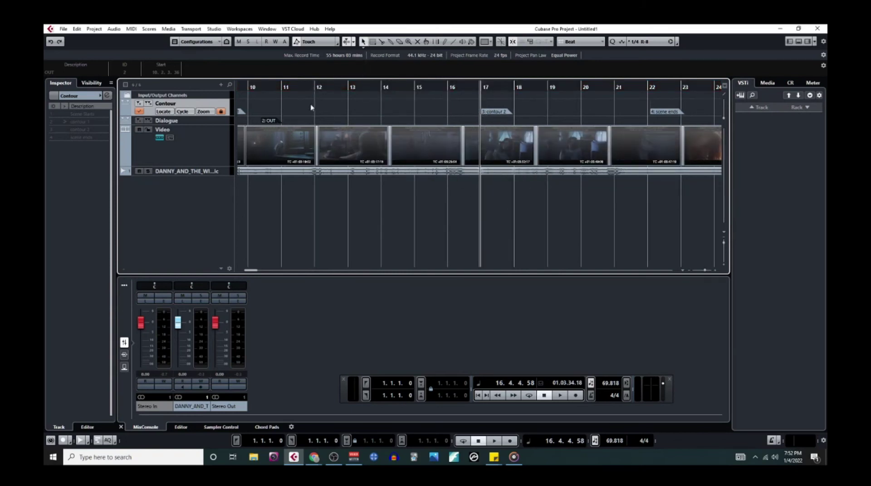
{"action": "scroll", "coordinate": [313, 115], "scroll_direction": "left", "scroll_amount": 2}
{"action": "key", "text": "g"}
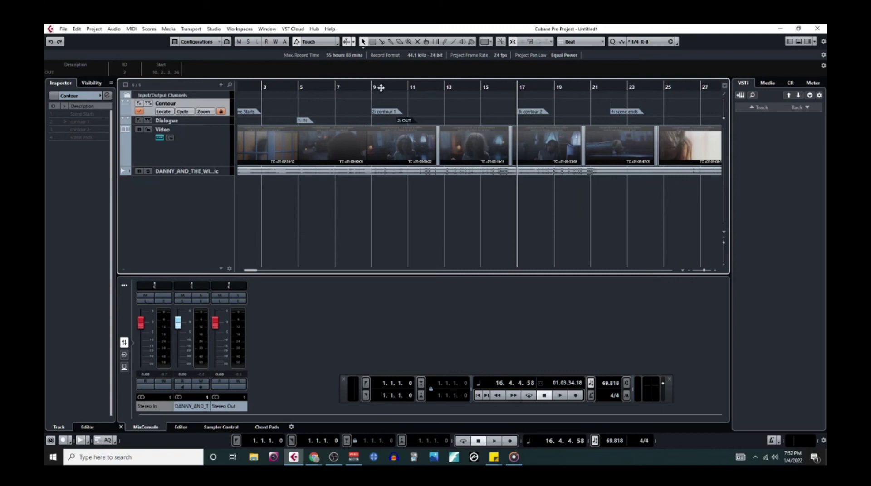
{"action": "left_click", "coordinate": [385, 88]}
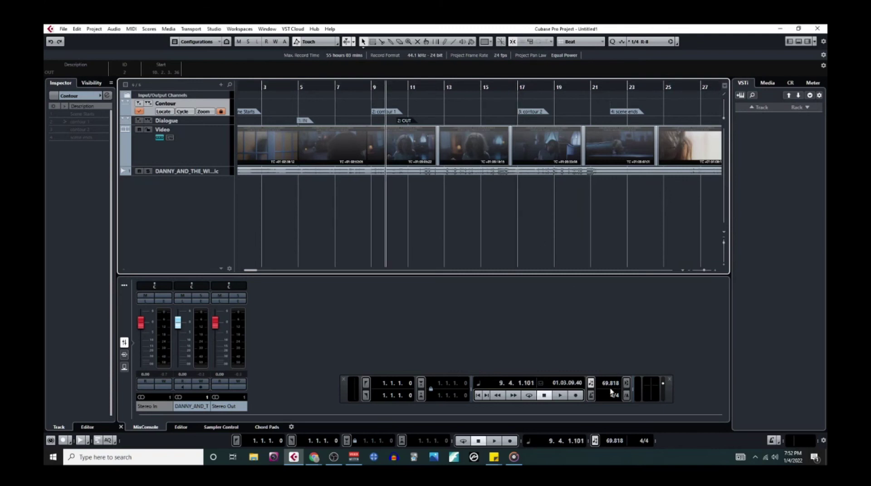
{"action": "left_click", "coordinate": [329, 90]}
Add a Tempo track and drag its lower edge down to make it taller
{"action": "left_click", "coordinate": [221, 85]}
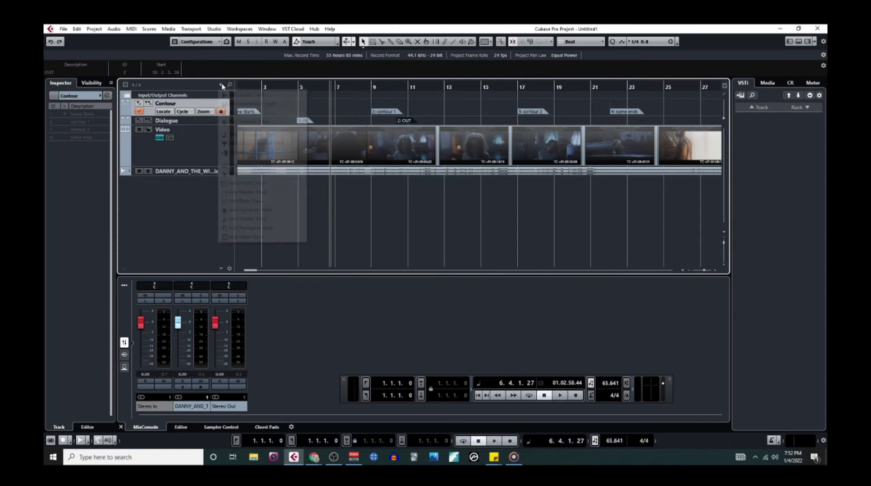
{"action": "left_click", "coordinate": [247, 219]}
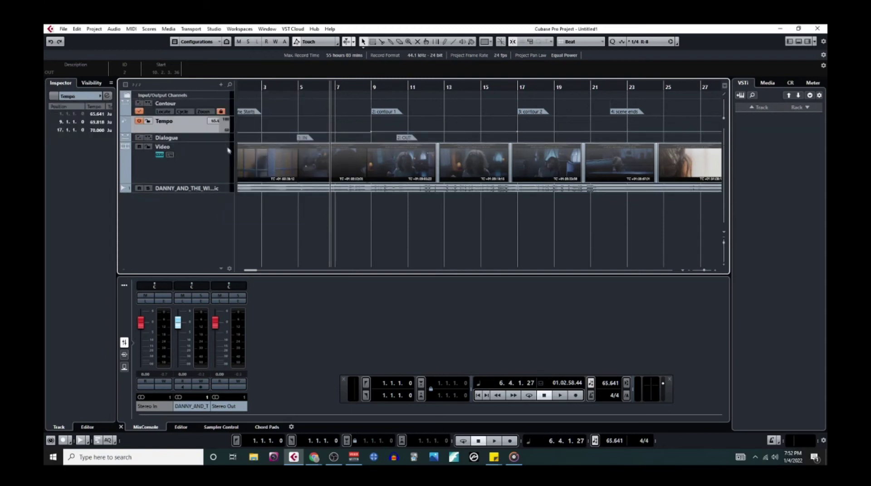
{"action": "left_click_drag", "start_coordinate": [214, 131], "coordinate": [217, 239]}
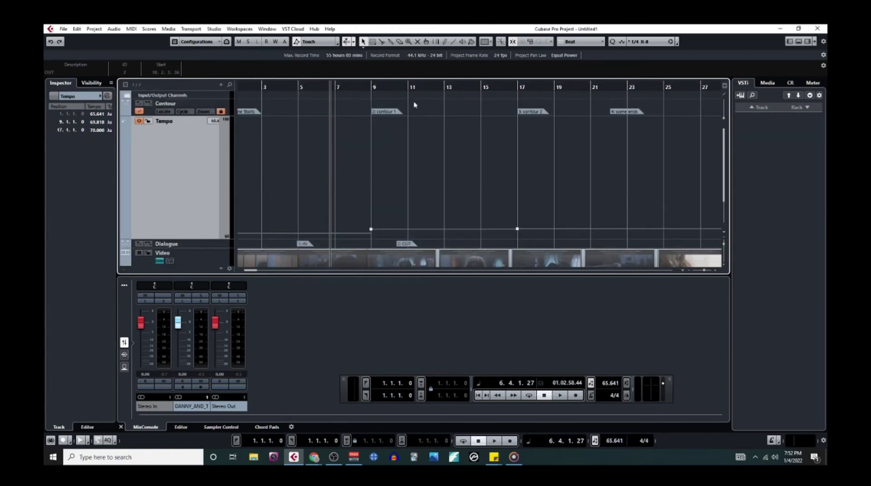
Locate to bars 19, 7 and 11, then select the 70 BPM tempo point at bar 17
{"action": "left_click", "coordinate": [559, 90]}
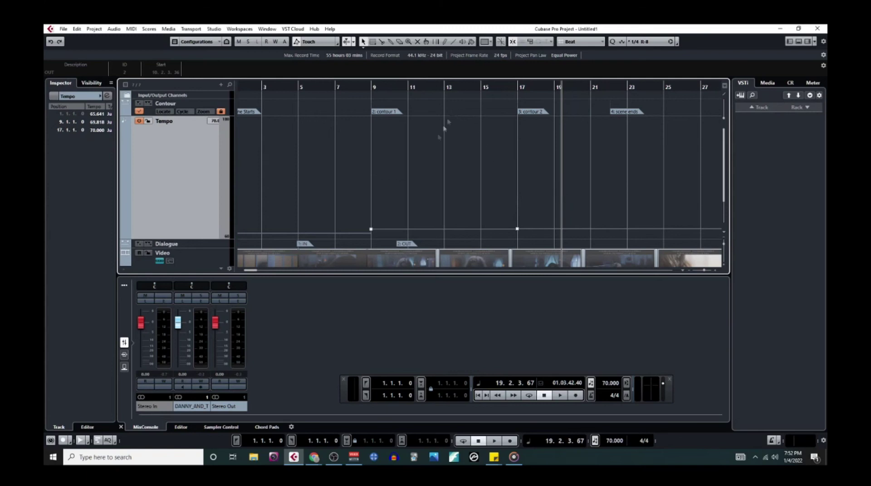
{"action": "left_click", "coordinate": [350, 88]}
{"action": "left_click", "coordinate": [411, 88]}
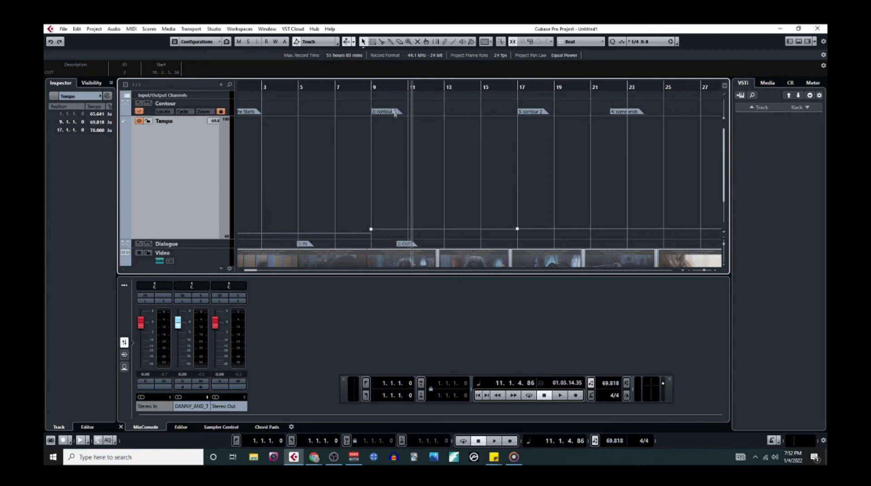
{"action": "left_click", "coordinate": [517, 228]}
Delete the bar 17 tempo change and set the Transport tempo to 120 BPM
{"action": "key", "text": "Delete"}
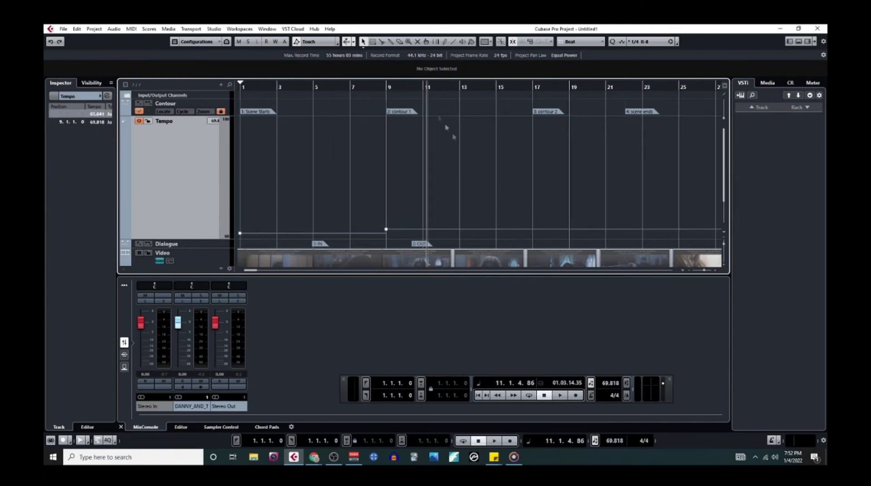
{"action": "left_click", "coordinate": [447, 87]}
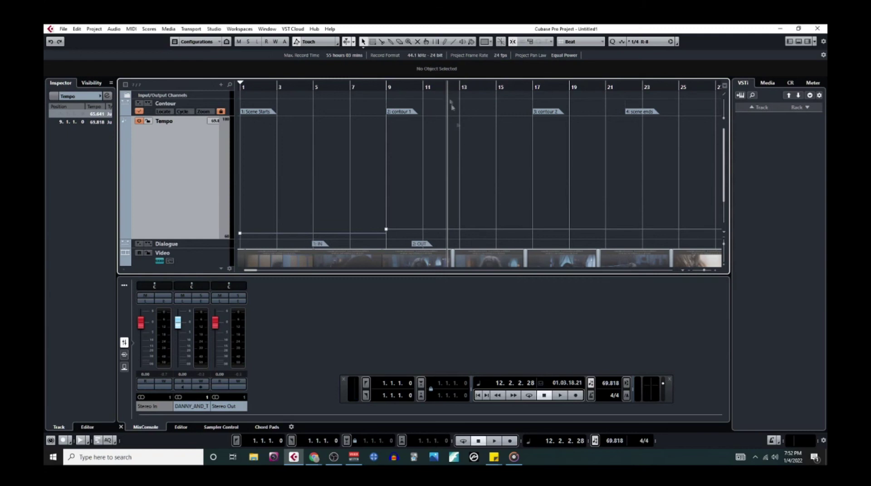
{"action": "double_click", "coordinate": [609, 383]}
{"action": "type", "text": "12"}
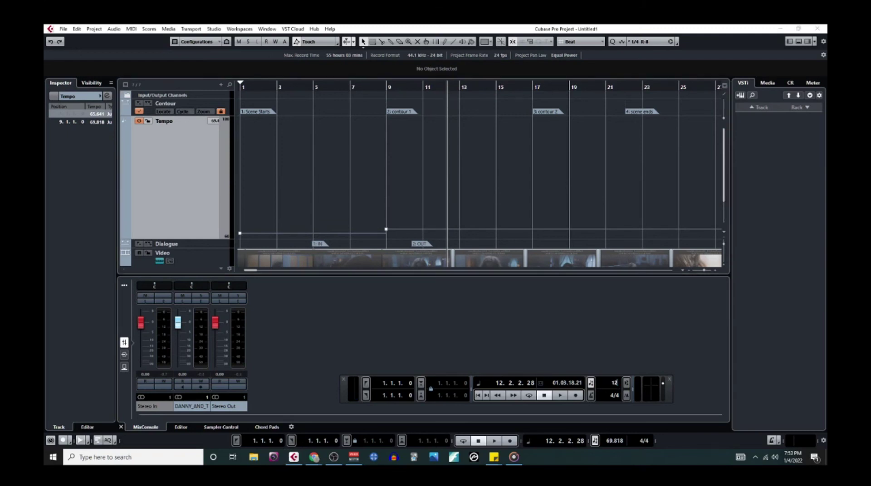
{"action": "type", "text": "0"}
{"action": "key", "text": "Return"}
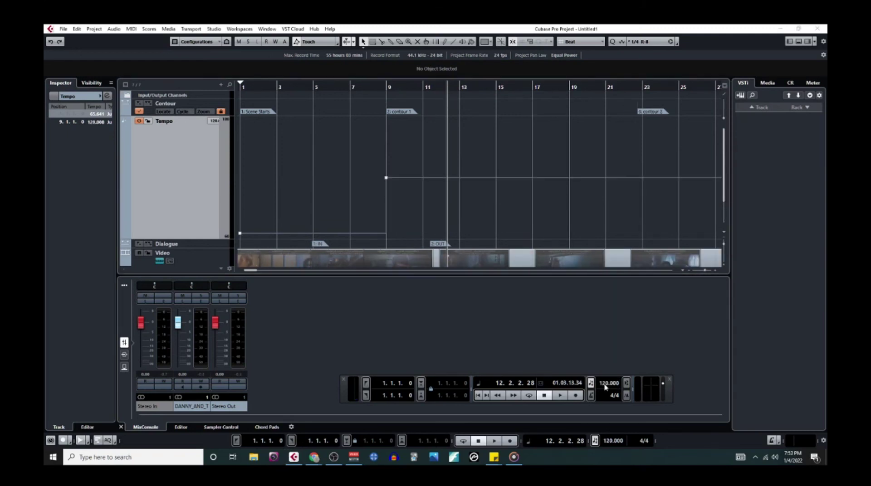
Time Warp bar 24 onto the contour 2 marker
{"action": "left_click", "coordinate": [434, 43]}
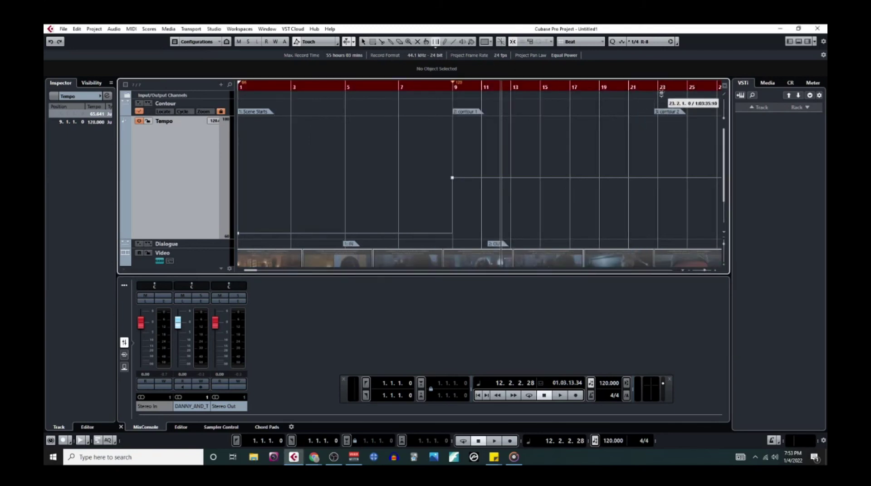
{"action": "left_click", "coordinate": [670, 86]}
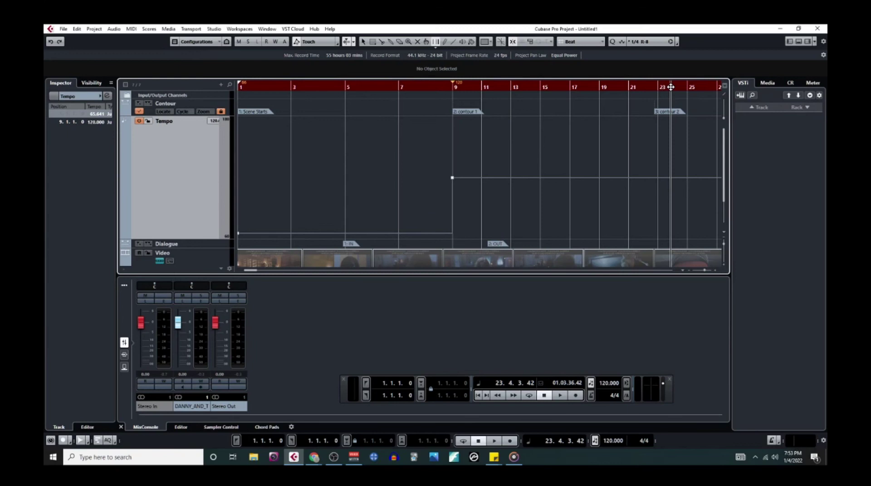
{"action": "key", "text": "h"}
{"action": "key", "text": "h"}
{"action": "key", "text": "h"}
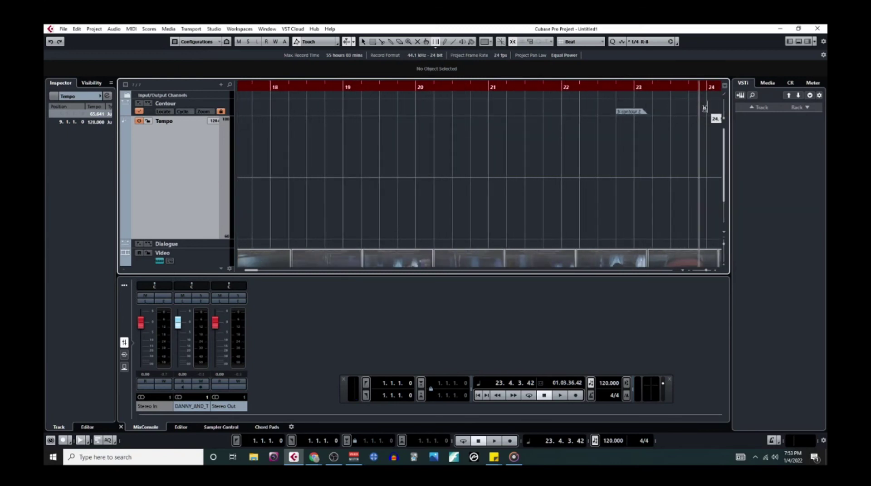
{"action": "left_click_drag", "start_coordinate": [701, 108], "coordinate": [402, 200]}
Check bars 6 and 13, then pull bar 33 onto the scene ends marker
{"action": "left_click", "coordinate": [363, 41]}
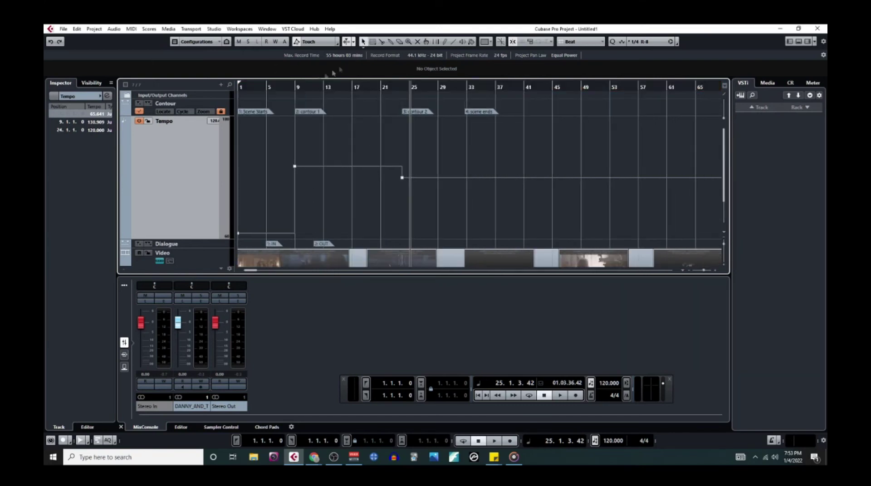
{"action": "left_click", "coordinate": [273, 87]}
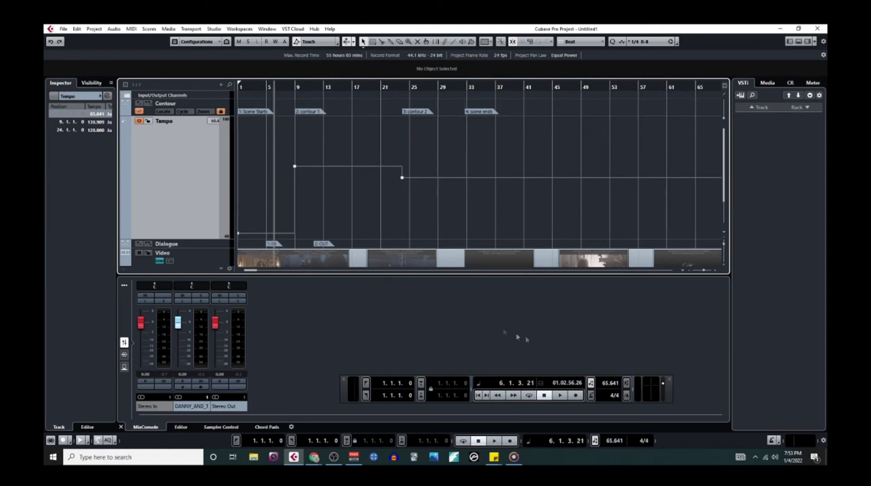
{"action": "left_click", "coordinate": [329, 87]}
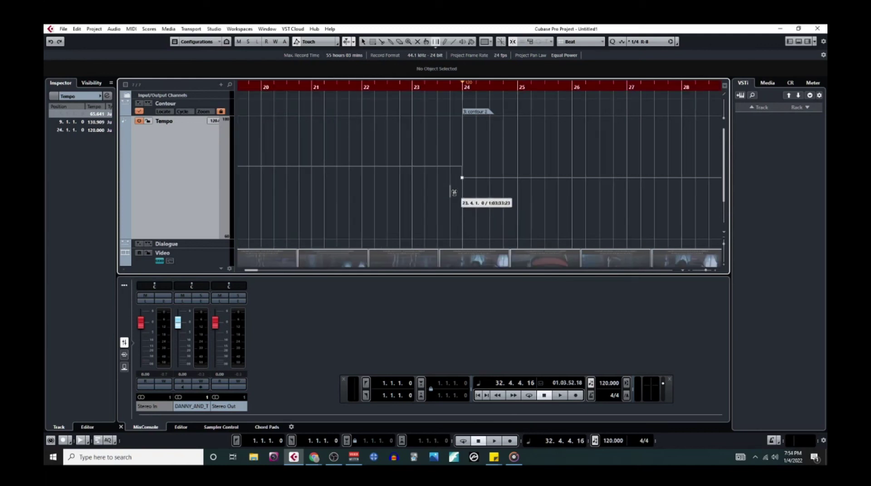
{"action": "scroll", "coordinate": [459, 141], "scroll_direction": "down", "scroll_amount": 2}
{"action": "scroll", "coordinate": [495, 150], "scroll_direction": "right", "scroll_amount": 3}
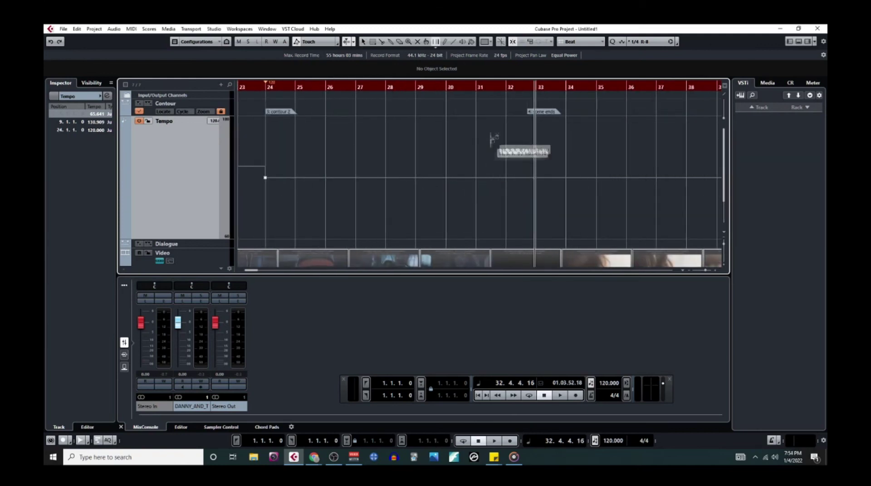
{"action": "mouse_move", "coordinate": [523, 89]}
{"action": "left_mouse_down"}
{"action": "mouse_move", "coordinate": [526, 168]}
{"action": "mouse_move", "coordinate": [578, 163]}
{"action": "mouse_move", "coordinate": [447, 171]}
{"action": "left_mouse_up"}
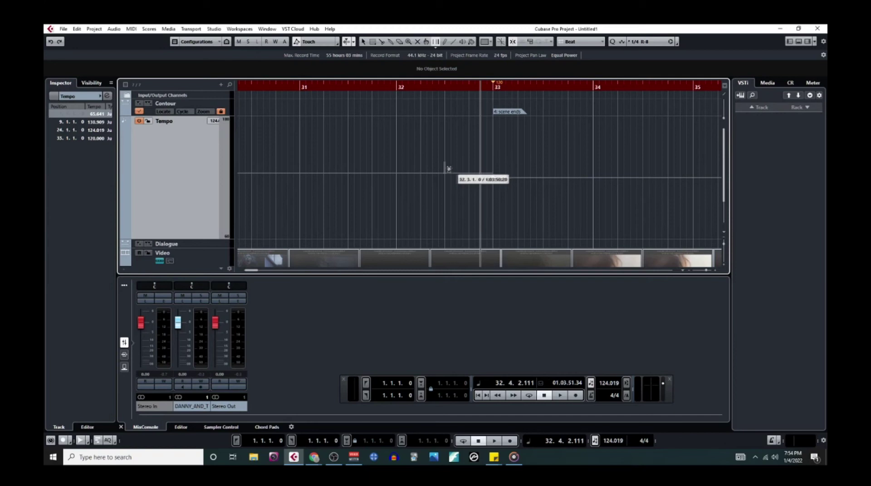
Read tempos at bars 16 (130.909) and 27 (124.019), then select tempo events from bar 24 on
{"action": "key", "text": "g"}
{"action": "key", "text": "g"}
{"action": "key", "text": "g"}
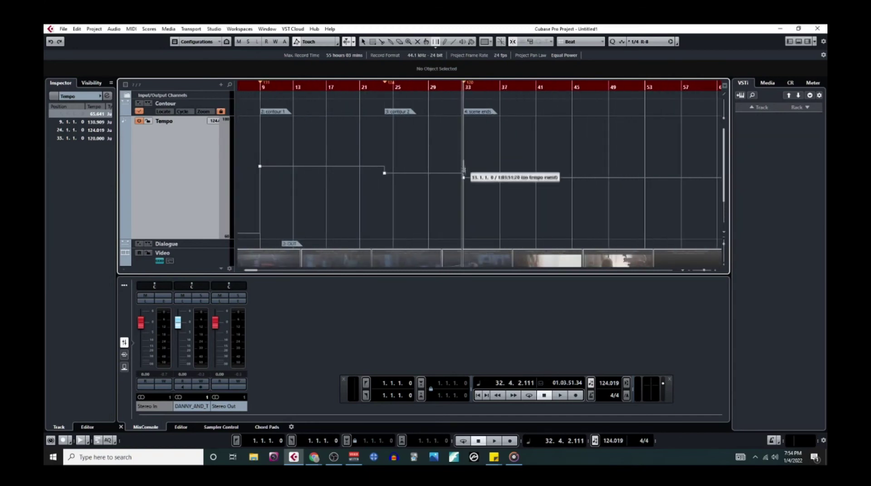
{"action": "key", "text": "g"}
{"action": "right_click", "coordinate": [344, 175]}
{"action": "left_click", "coordinate": [345, 174]}
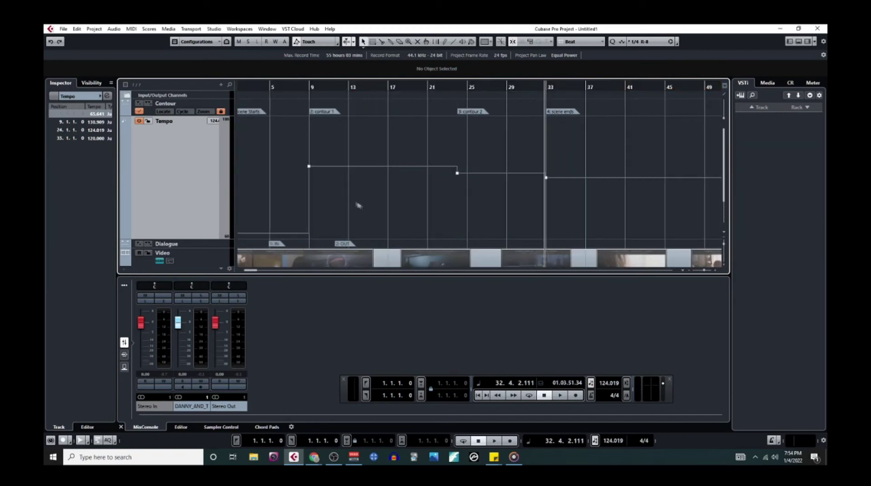
{"action": "left_click", "coordinate": [287, 88]}
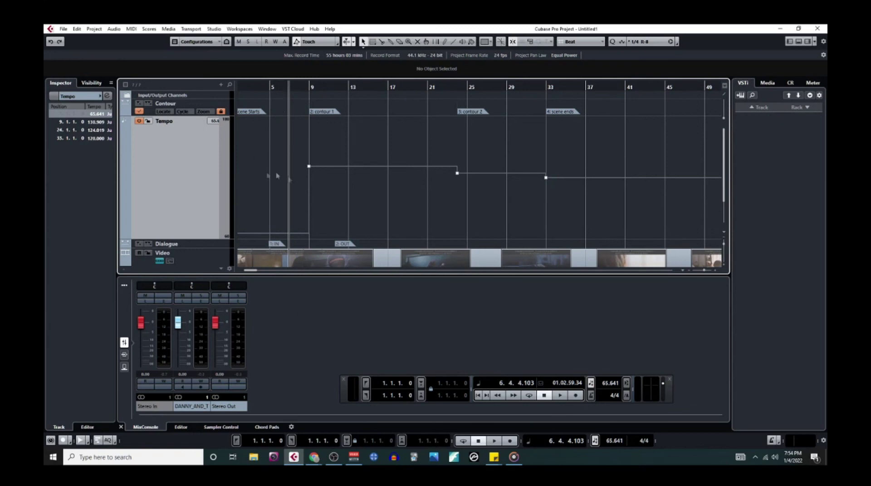
{"action": "left_click", "coordinate": [382, 85]}
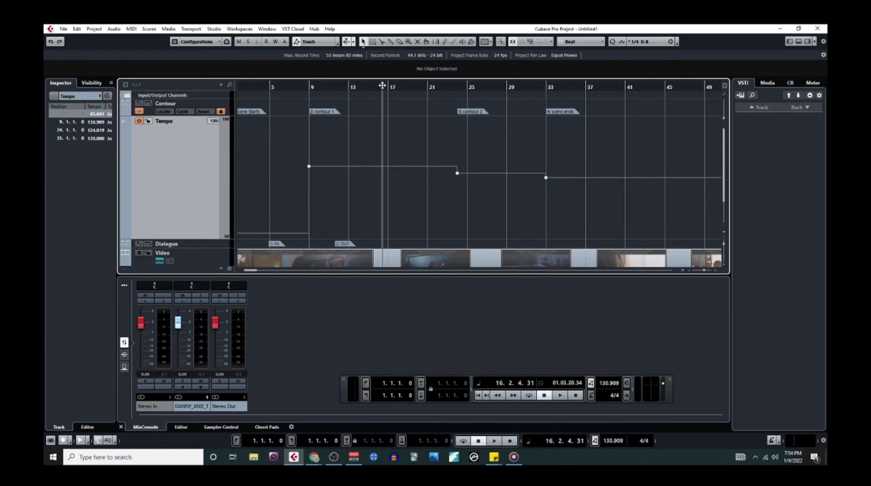
{"action": "left_click", "coordinate": [493, 86]}
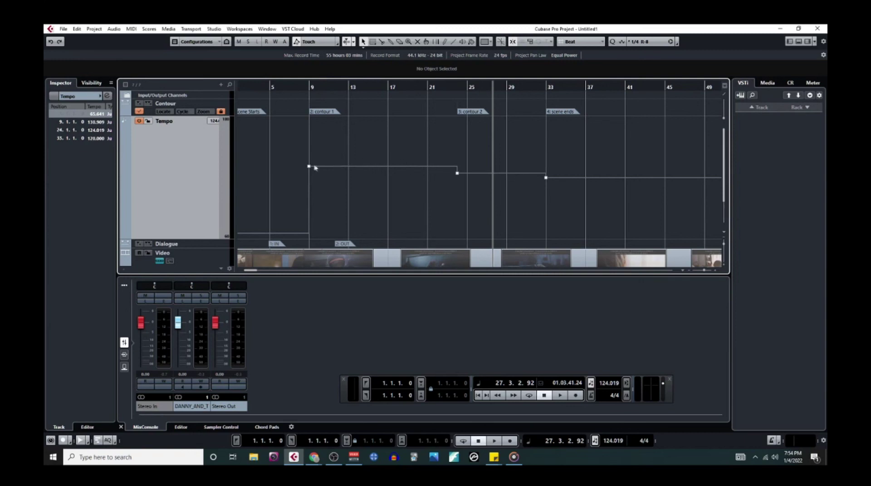
{"action": "left_click_drag", "start_coordinate": [331, 153], "coordinate": [595, 200]}
Delete the selected tempo events and set the base tempo to 65 BPM
{"action": "key", "text": "Delete"}
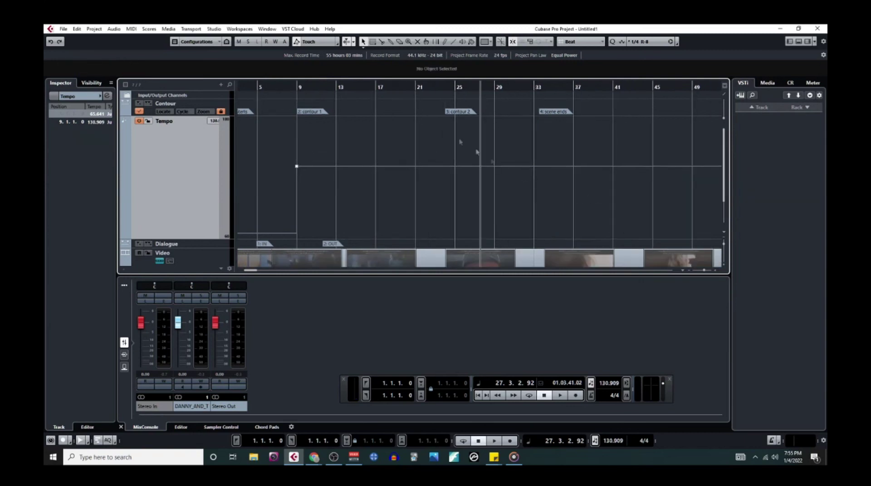
{"action": "left_click", "coordinate": [384, 86]}
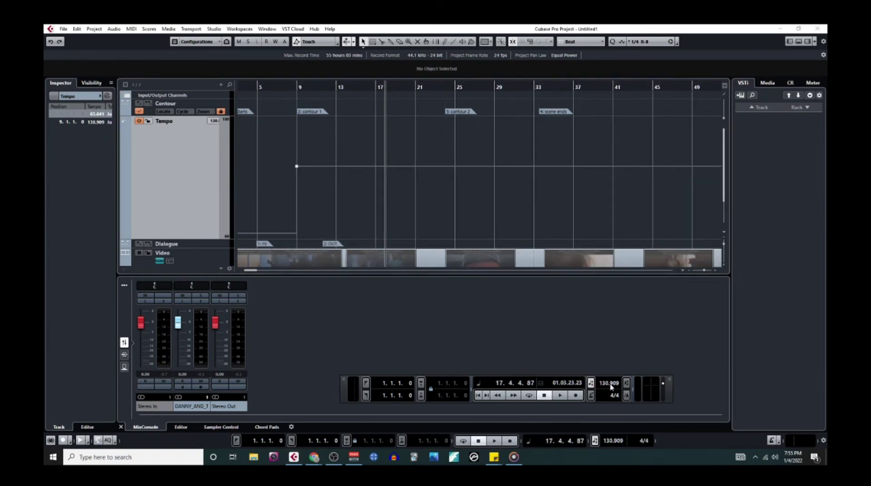
{"action": "double_click", "coordinate": [611, 384]}
{"action": "type", "text": "65"}
{"action": "key", "text": "Return"}
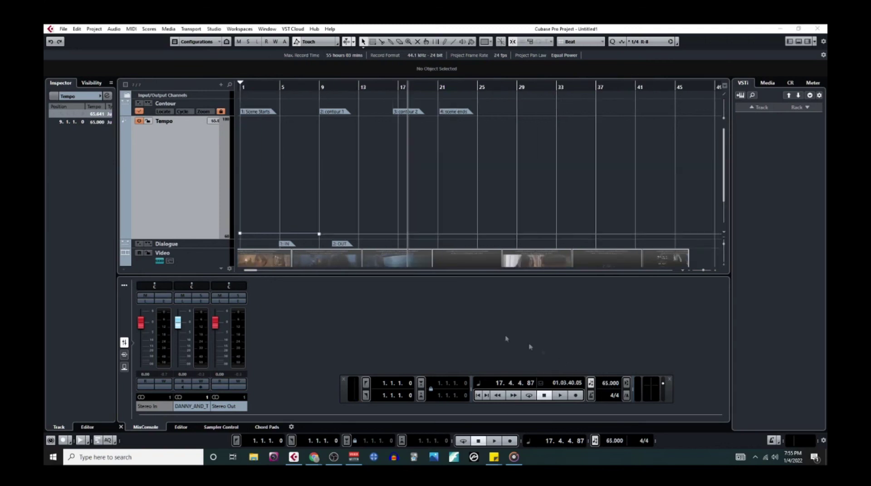
Time Warp bar 17 onto the contour 2 marker, giving 96.459 BPM
{"action": "key", "text": "h"}
{"action": "key", "text": "h"}
{"action": "key", "text": "h"}
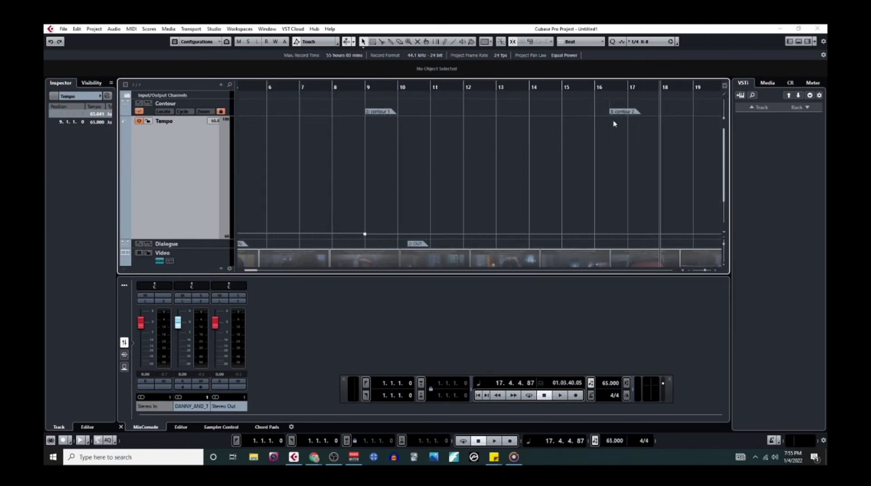
{"action": "left_click", "coordinate": [626, 88]}
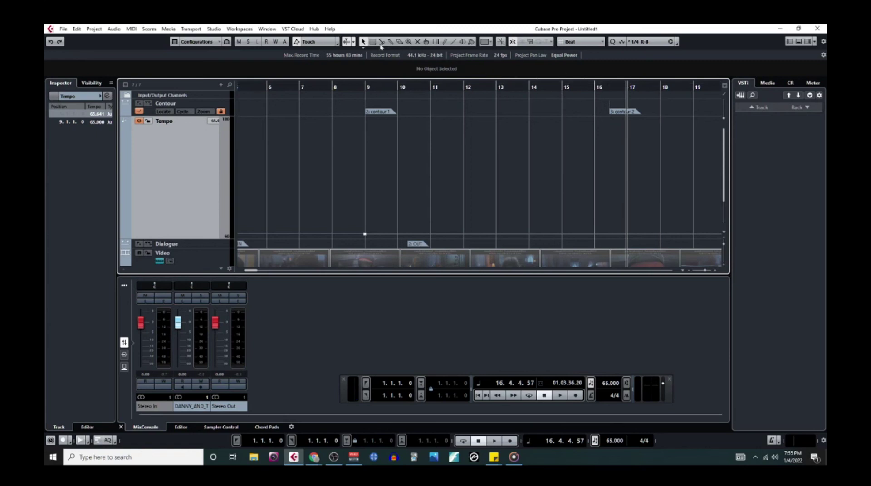
{"action": "left_click", "coordinate": [436, 42]}
{"action": "left_click_drag", "start_coordinate": [628, 153], "coordinate": [467, 156]}
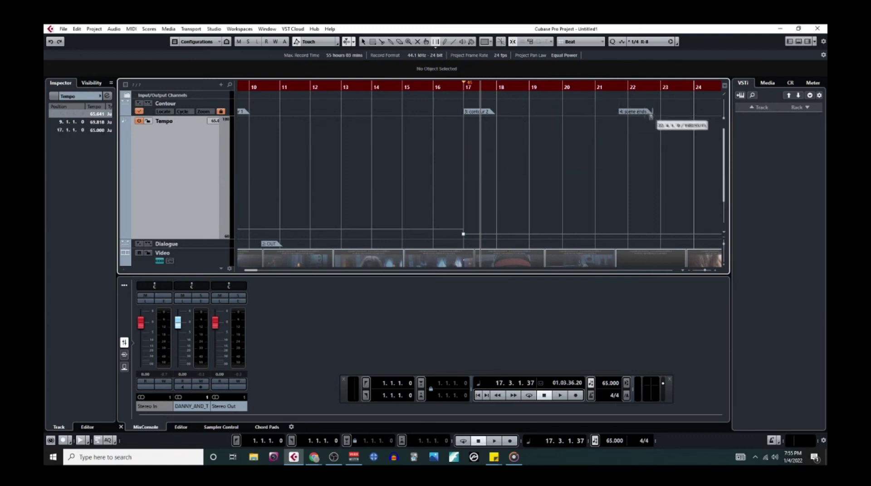
Warp bar 24 onto the scene ends marker at 65 BPM and review the tempo map
{"action": "scroll", "coordinate": [635, 132], "scroll_direction": "right", "scroll_amount": 3}
{"action": "left_click", "coordinate": [577, 89]}
{"action": "left_click_drag", "start_coordinate": [597, 134], "coordinate": [421, 152]}
{"action": "key", "text": "g"}
{"action": "key", "text": "g"}
{"action": "key", "text": "g"}
{"action": "key", "text": "g"}
{"action": "key", "text": "g"}
{"action": "key", "text": "g"}
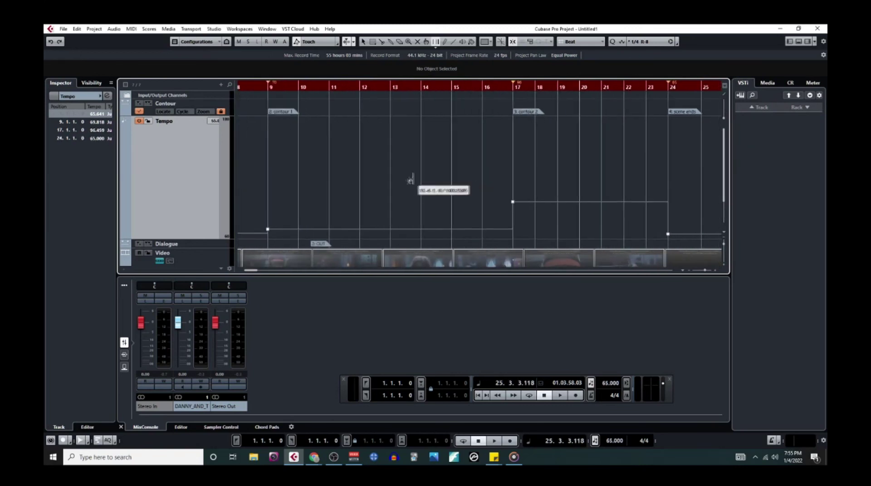
{"action": "key", "text": "h"}
{"action": "key", "text": "h"}
{"action": "key", "text": "h"}
{"action": "key", "text": "h"}
{"action": "key", "text": "h"}
{"action": "key", "text": "h"}
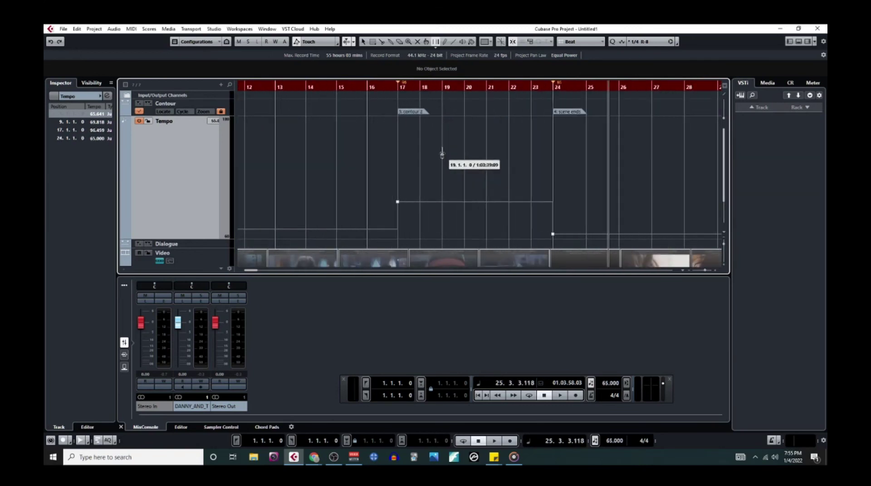
{"action": "key", "text": "g"}
{"action": "key", "text": "g"}
{"action": "key", "text": "g"}
{"action": "key", "text": "g"}
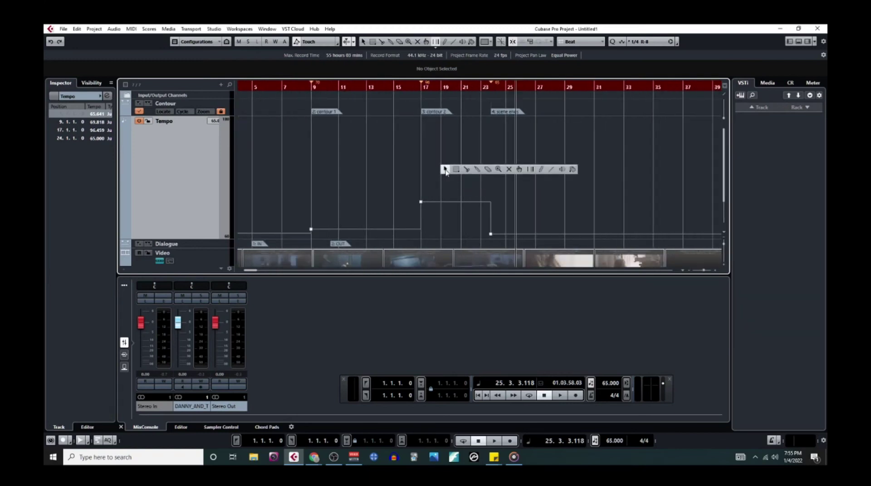
{"action": "left_click", "coordinate": [288, 87]}
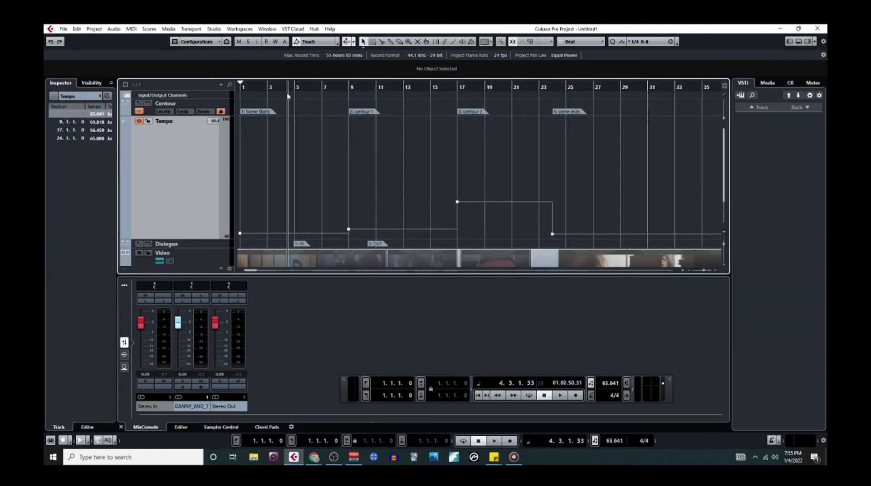
Locate to bar 20, shrink the Tempo track, and switch to the Google Docs scoring notes
{"action": "left_click", "coordinate": [499, 88]}
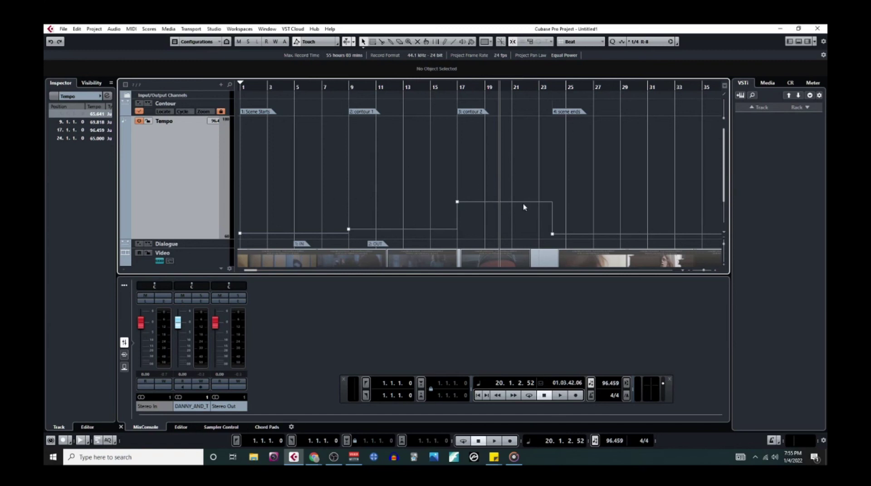
{"action": "scroll", "coordinate": [514, 197], "scroll_direction": "down", "scroll_amount": 3}
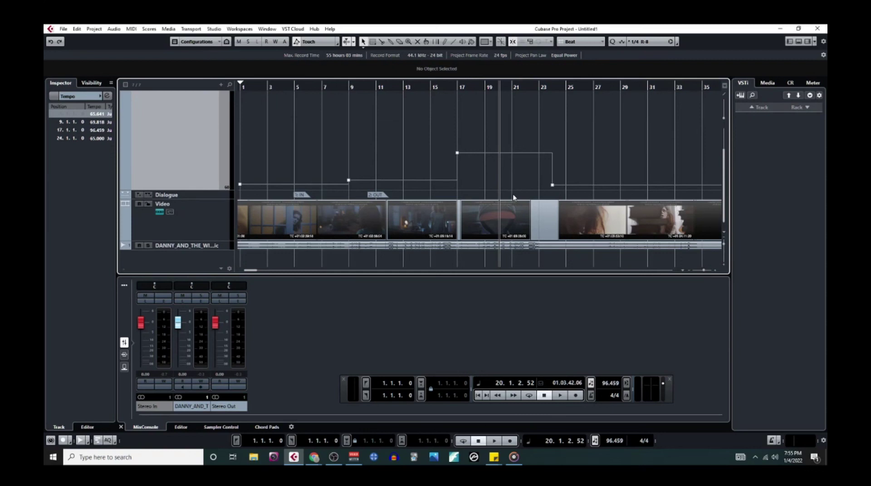
{"action": "scroll", "coordinate": [514, 198], "scroll_direction": "up", "scroll_amount": 3}
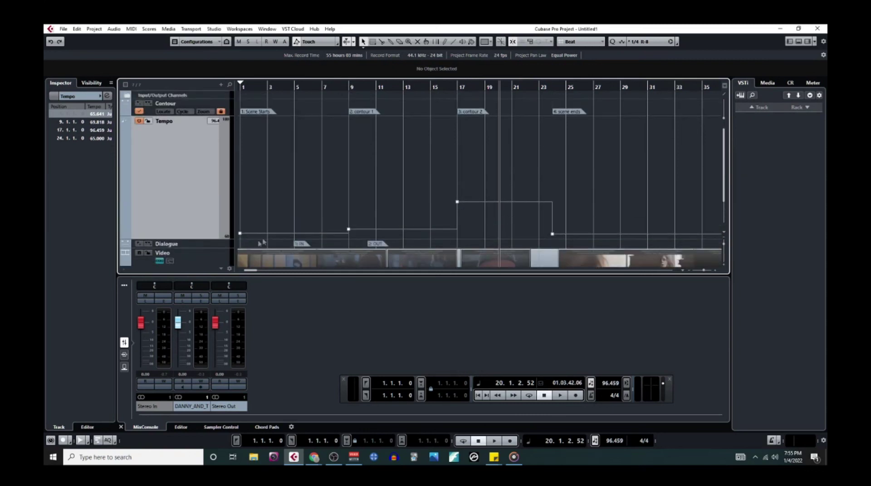
{"action": "left_click_drag", "start_coordinate": [215, 238], "coordinate": [215, 133]}
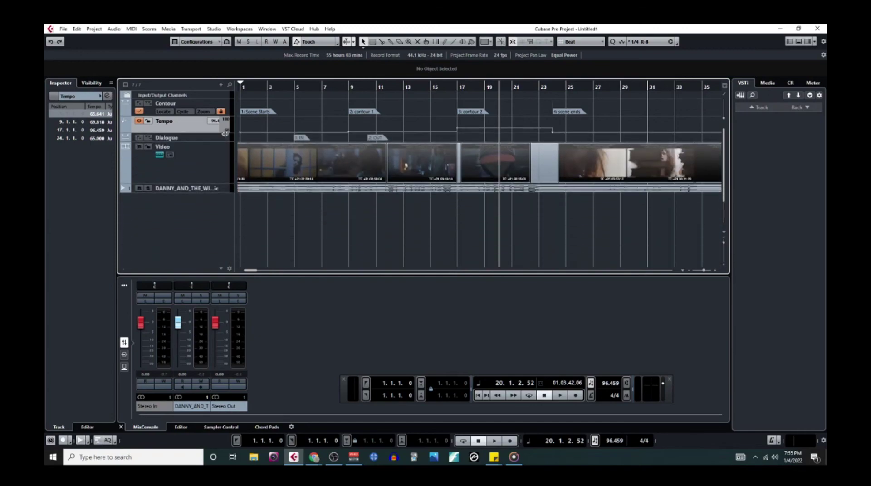
{"action": "key", "text": "alt+Tab"}
Scroll through the M-2 to M-4 scene and cue timings, then close the Chrome window
{"action": "scroll", "coordinate": [465, 340], "scroll_direction": "up", "scroll_amount": 10}
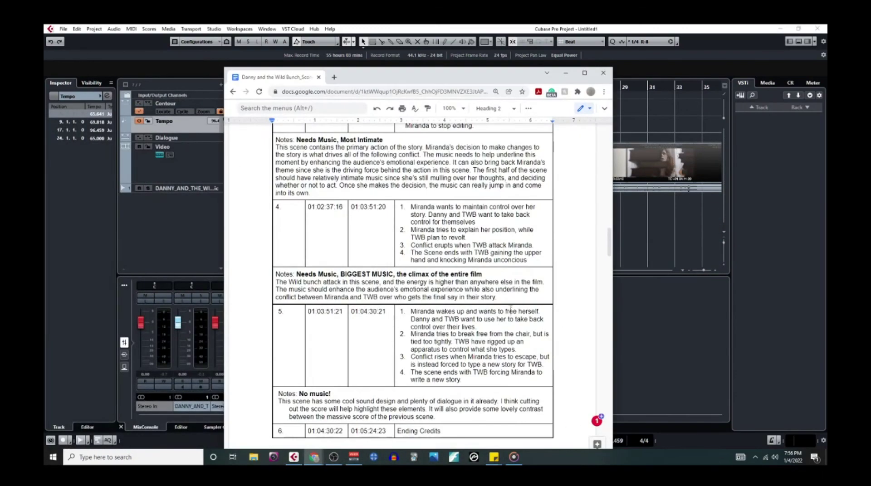
{"action": "scroll", "coordinate": [466, 341], "scroll_direction": "up", "scroll_amount": 15}
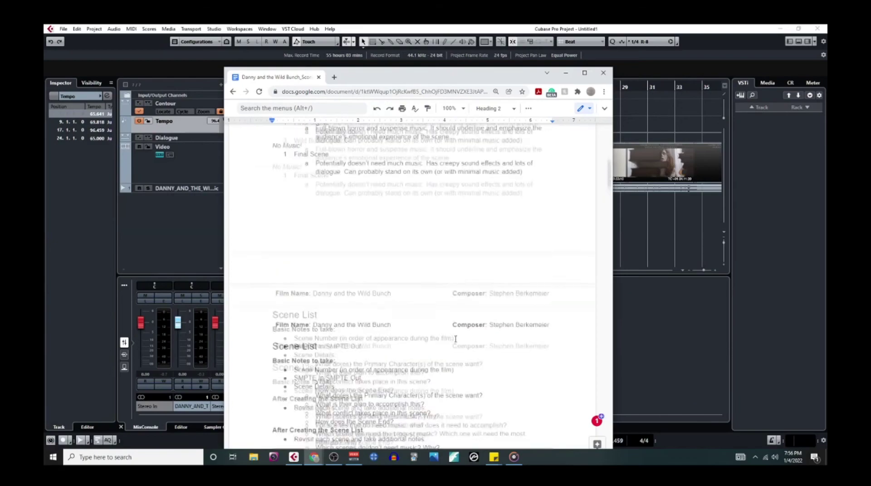
{"action": "scroll", "coordinate": [454, 338], "scroll_direction": "down", "scroll_amount": 20}
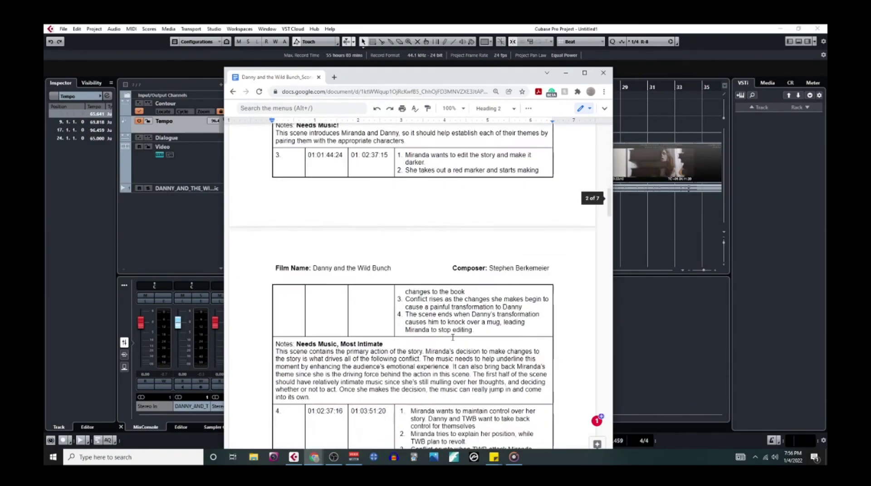
{"action": "scroll", "coordinate": [452, 337], "scroll_direction": "down", "scroll_amount": 10}
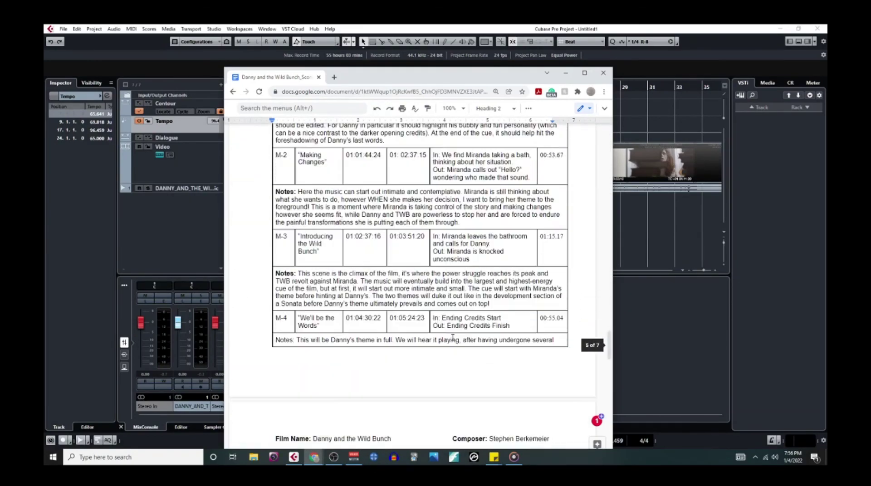
{"action": "scroll", "coordinate": [308, 274], "scroll_direction": "down", "scroll_amount": 2}
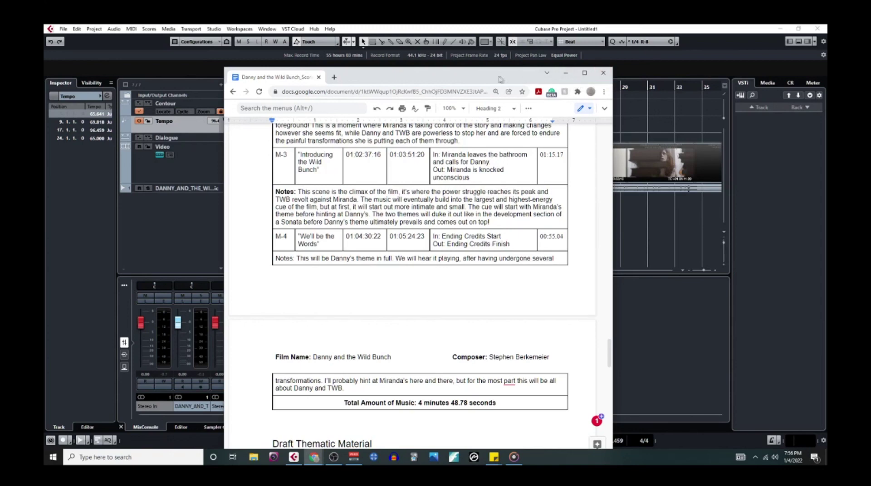
{"action": "left_click", "coordinate": [602, 74]}
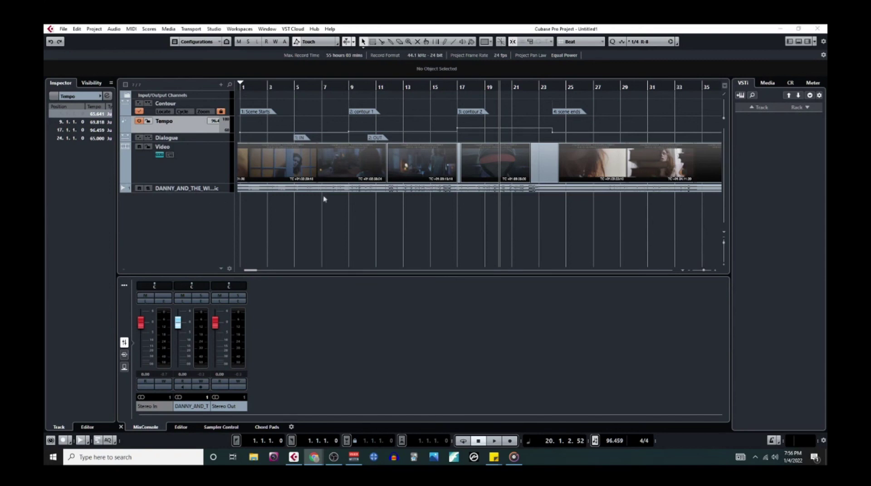